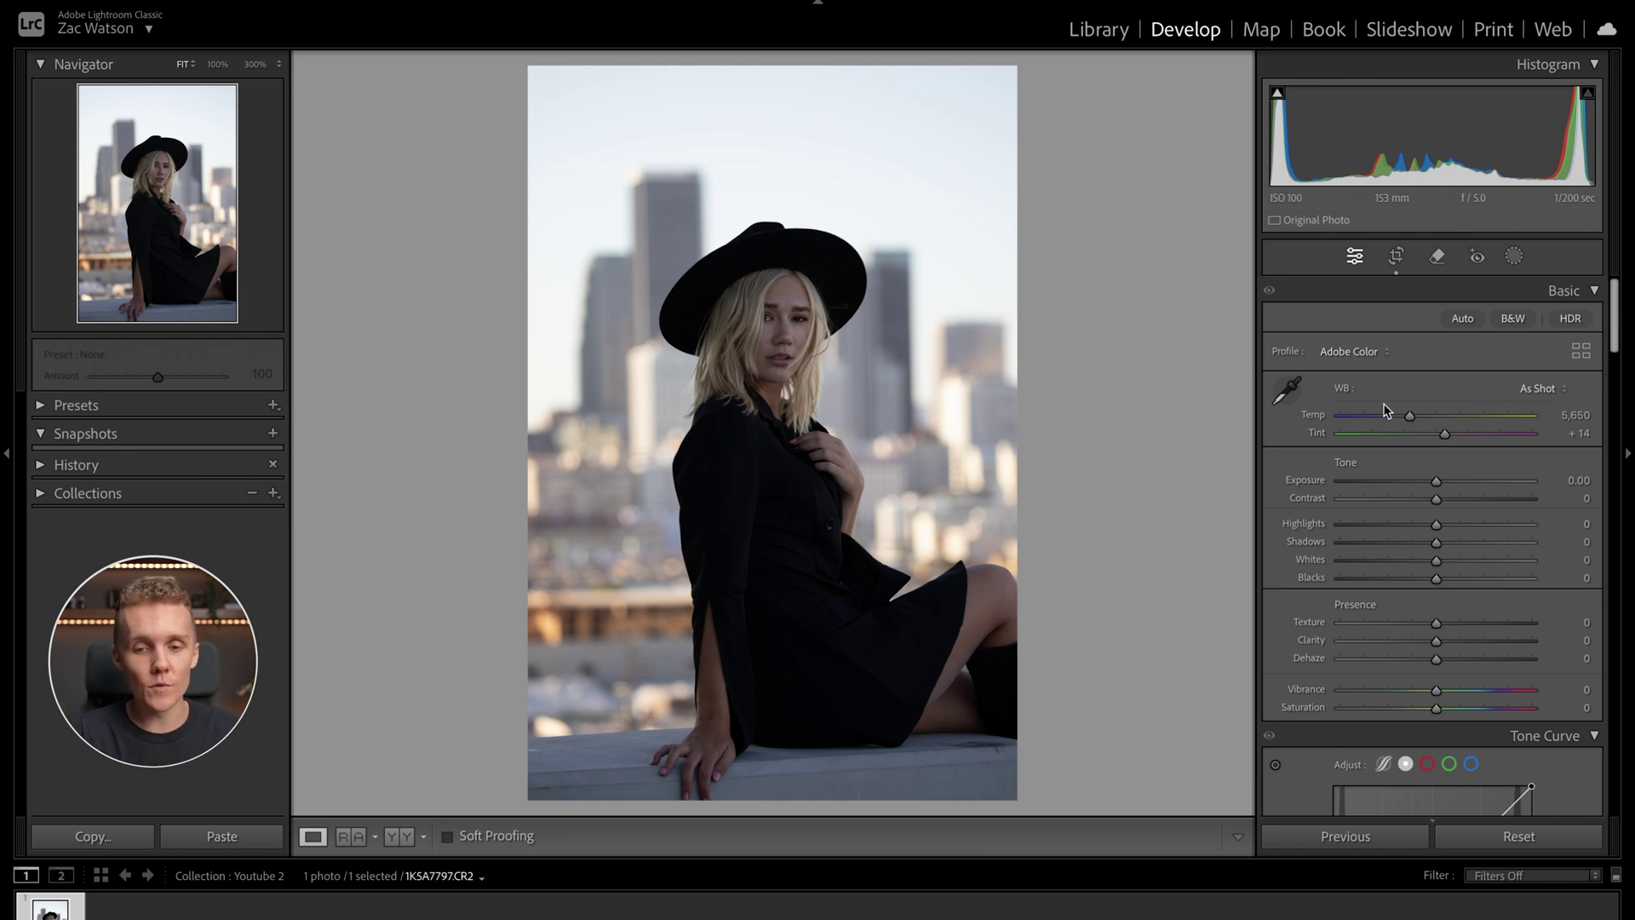
Straighten the portrait to an angle of 0.31 and reposition it within the crop at the original aspect ratio.
left_click(1396, 256)
left_click_drag(1094, 314, 1102, 318)
left_click_drag(818, 471, 818, 456)
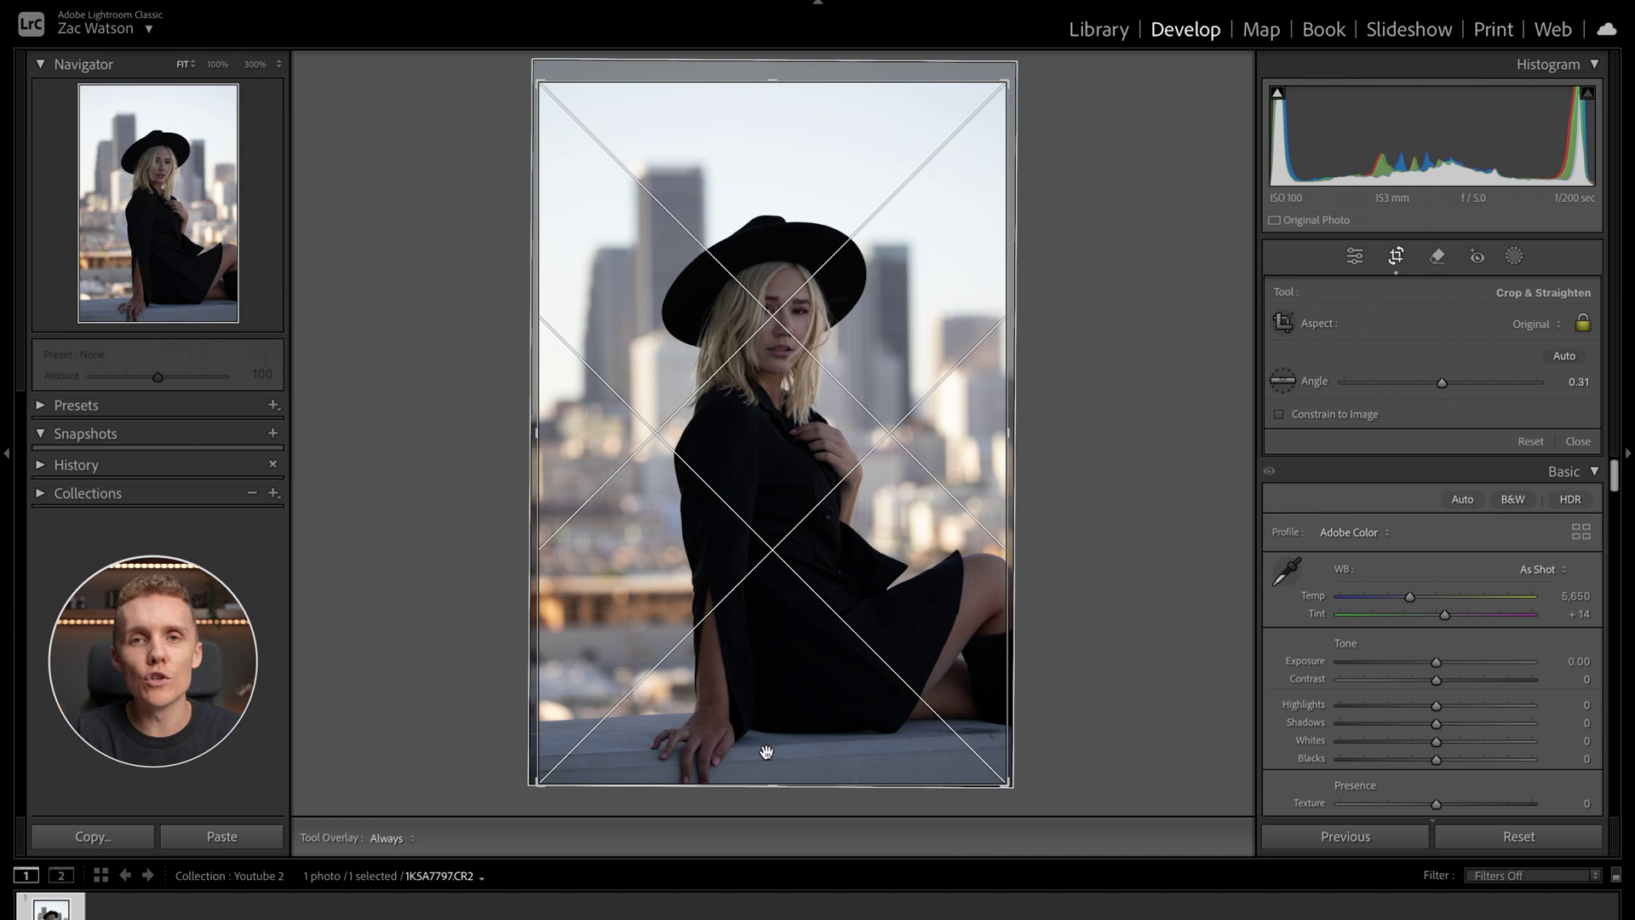
key("Return")
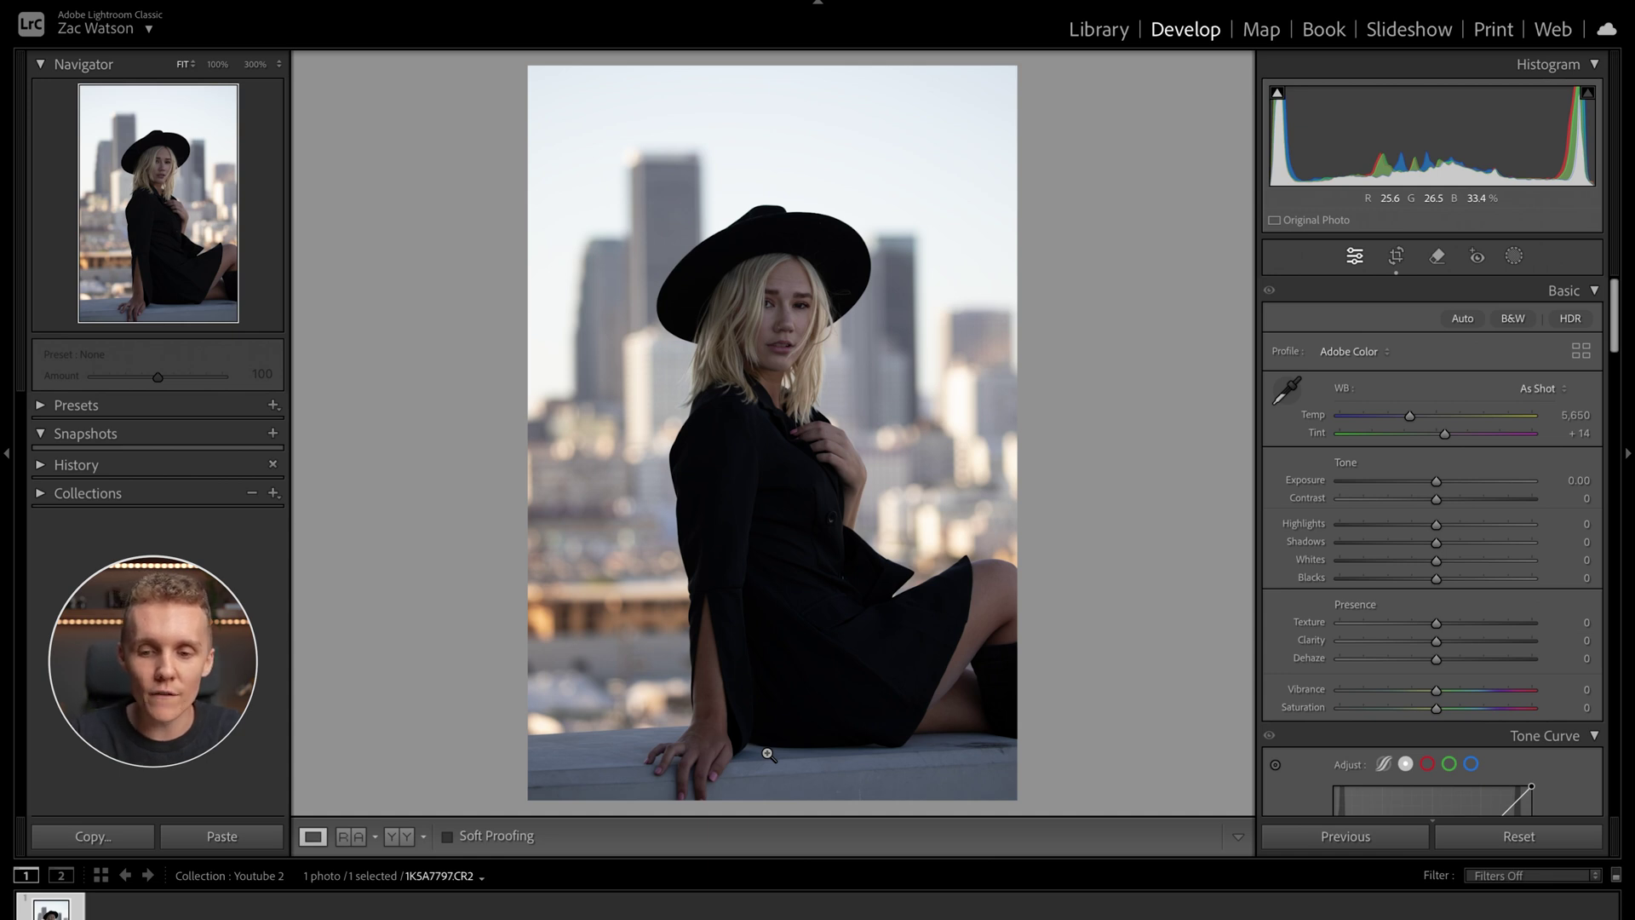
Warm the white balance by setting Tint to +9 and Temp to 6,156.
scroll(1454, 460, "down", 1)
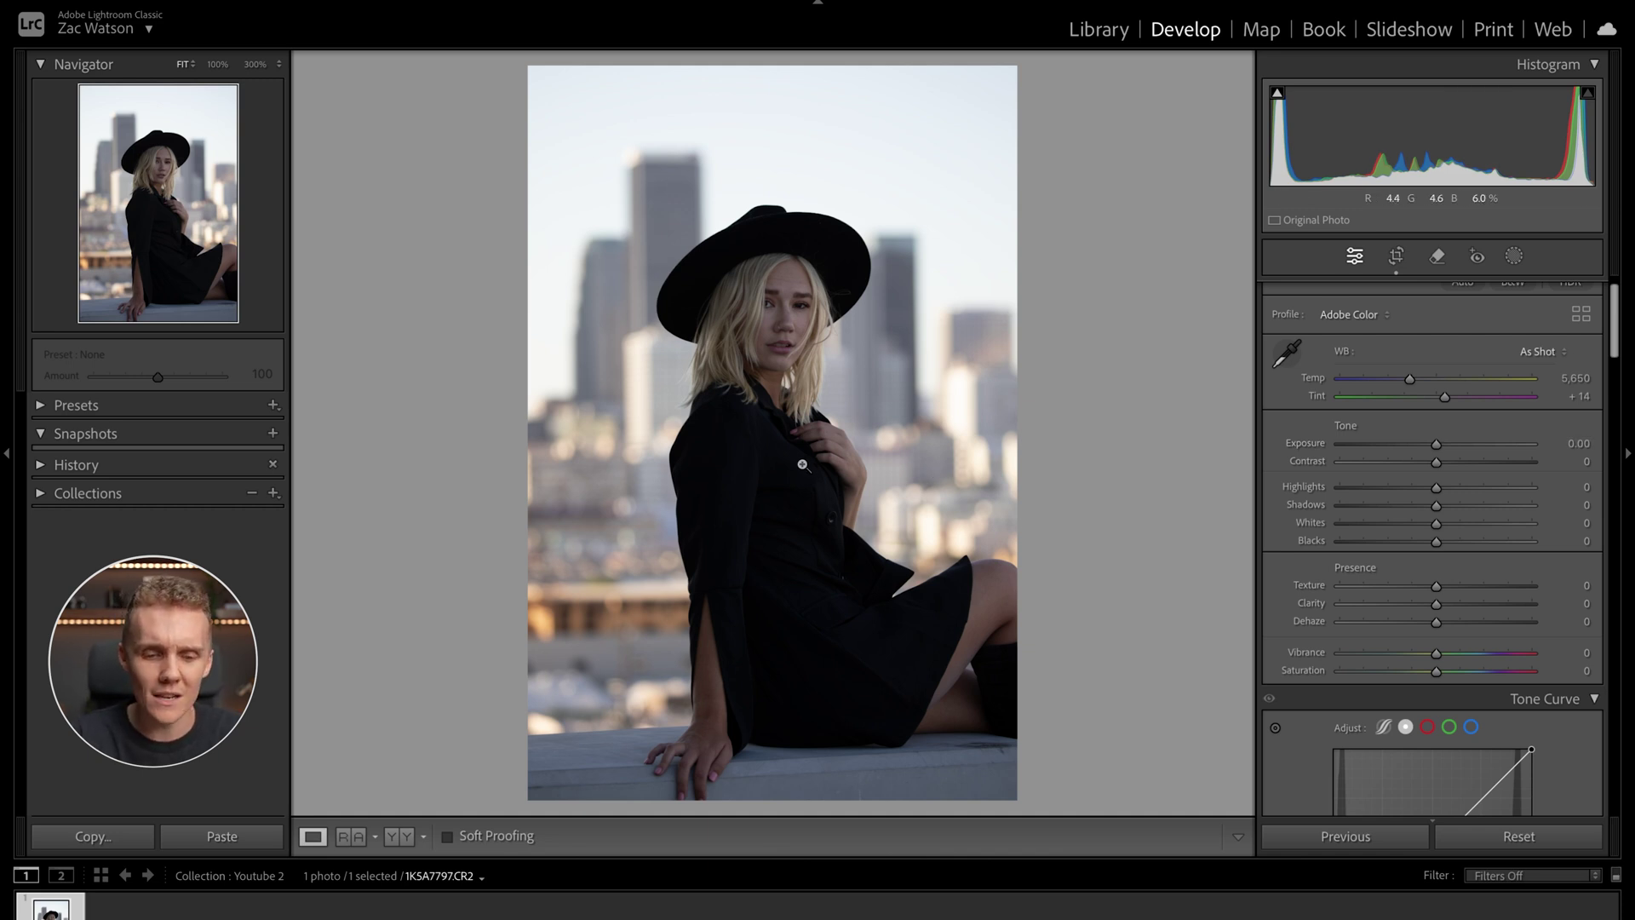
left_click(1441, 398)
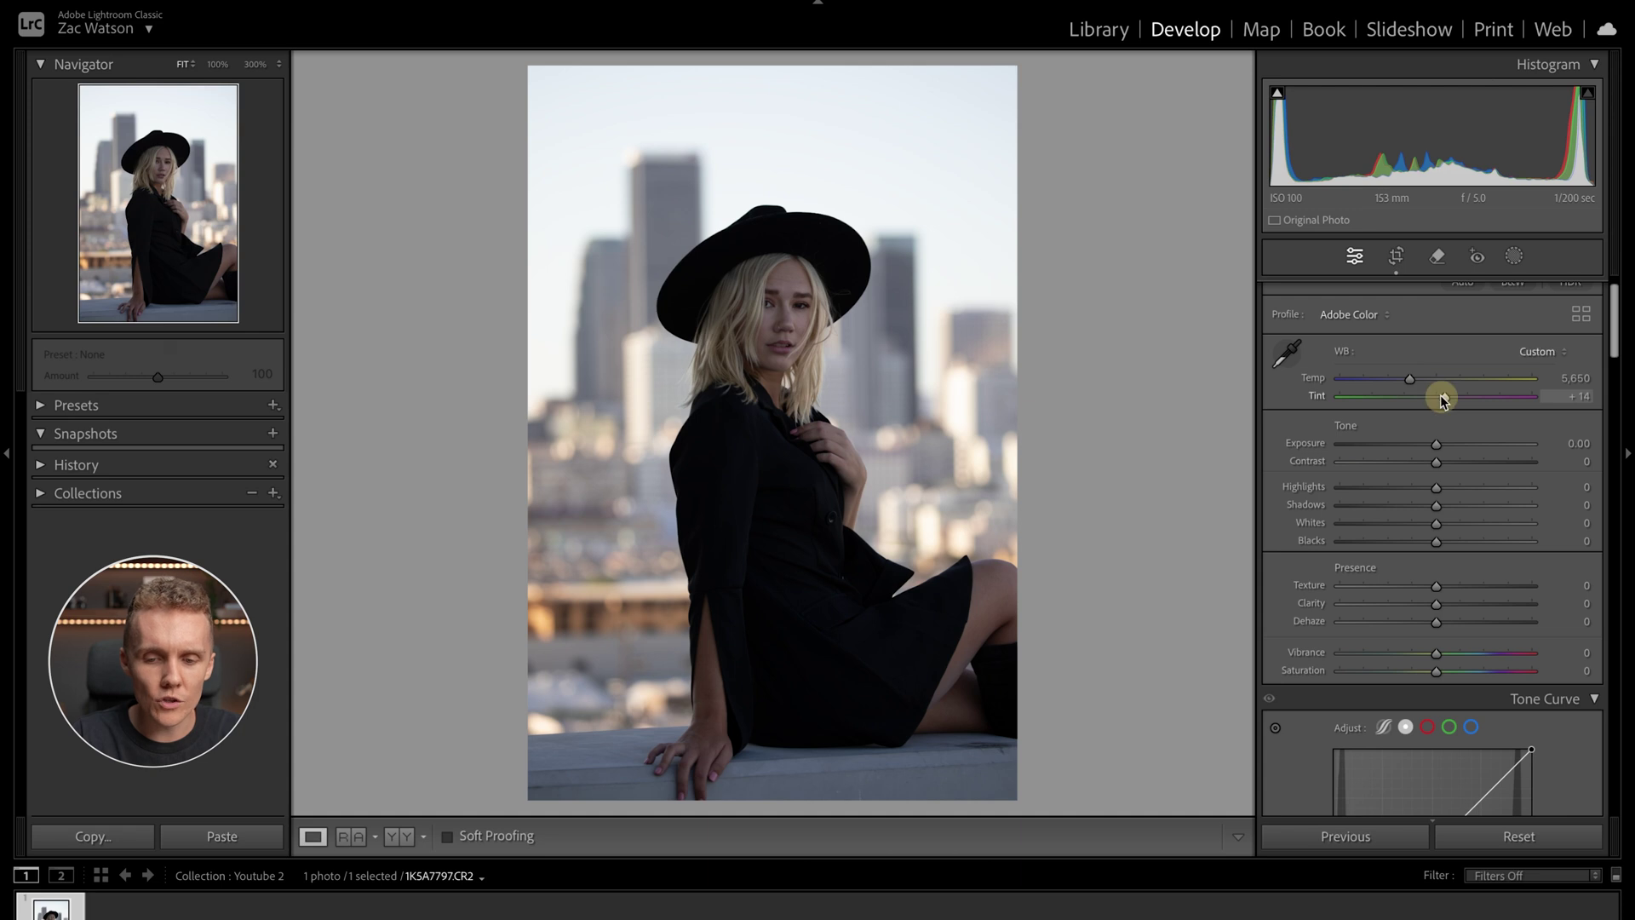
left_click_drag(1439, 395, 1437, 396)
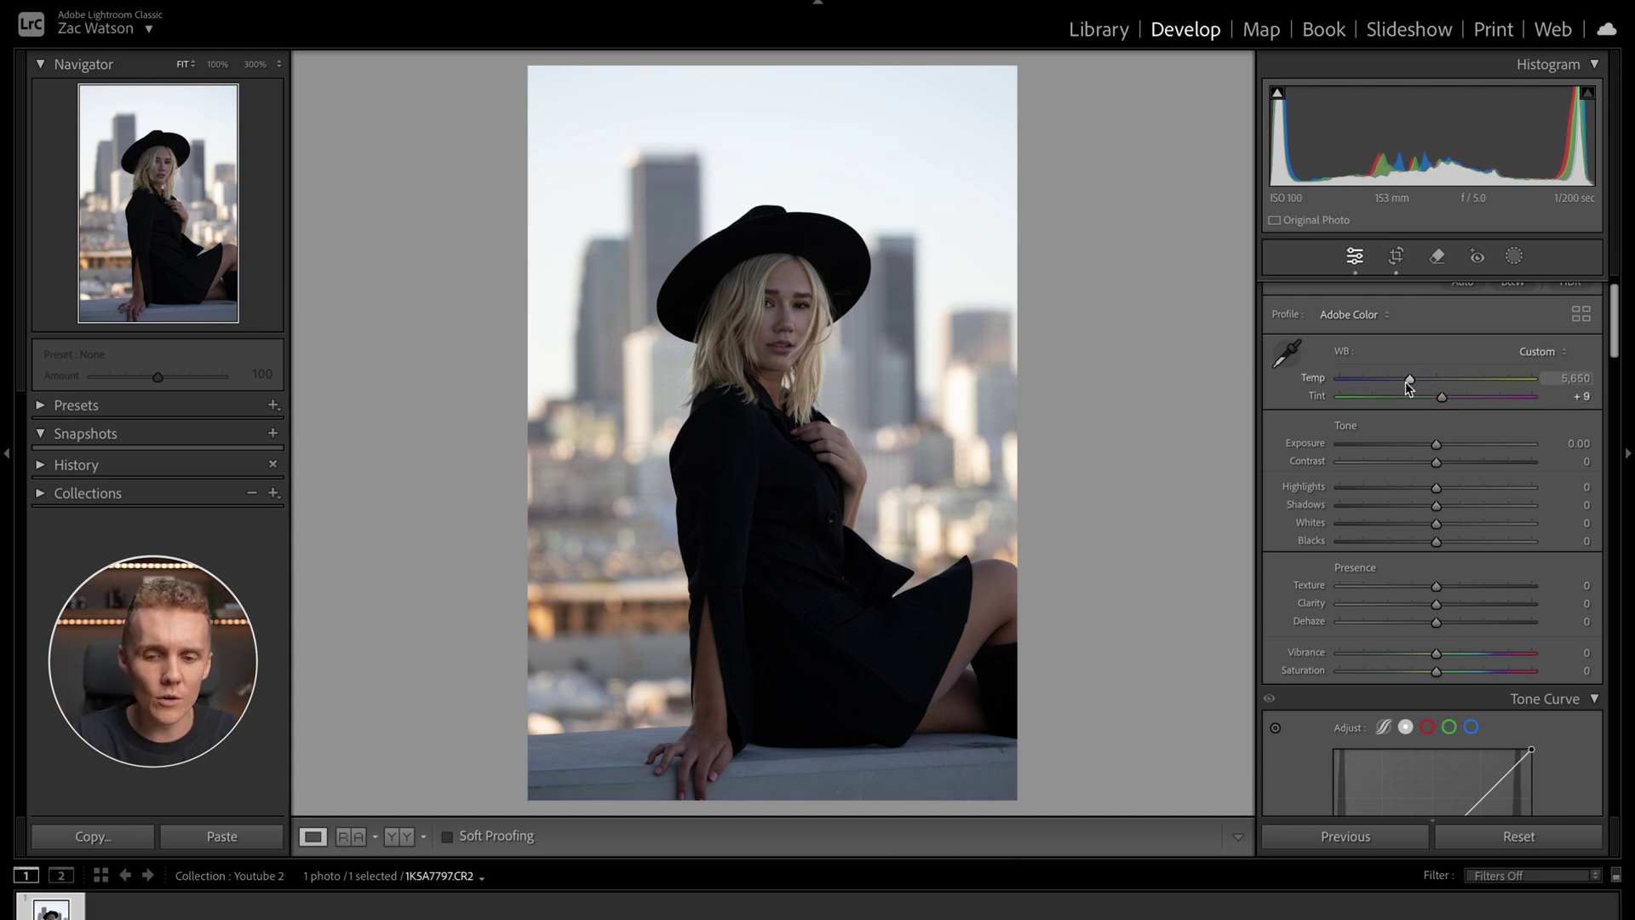
left_click_drag(1409, 378, 1417, 376)
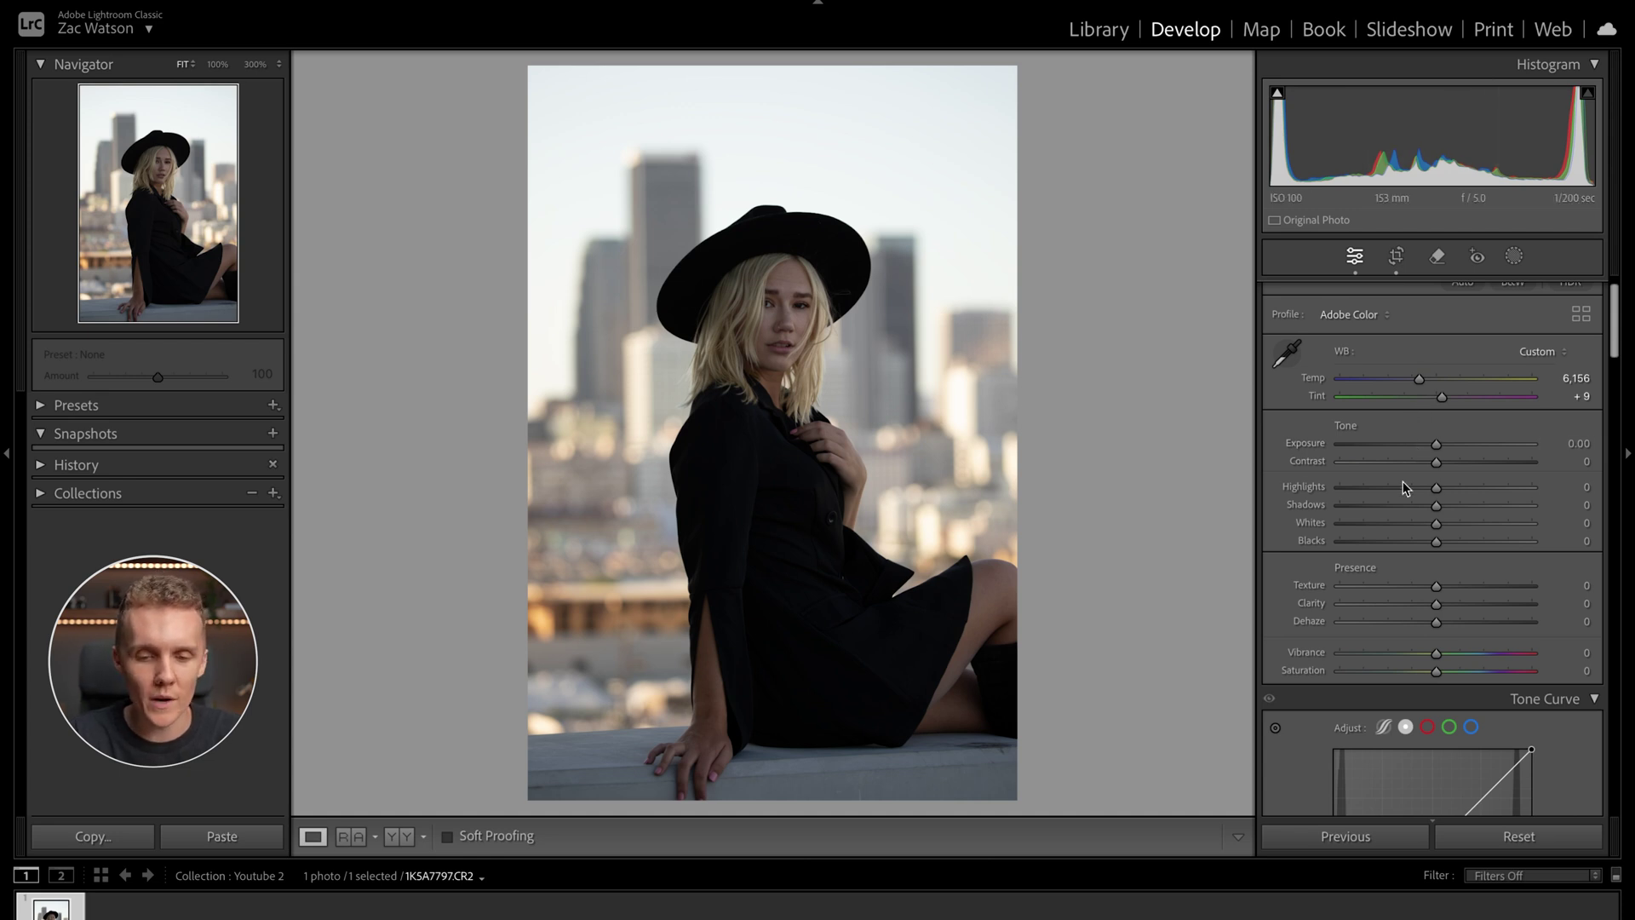
Raise Shadows to +13 and Highlights to +11 in the basic tone adjustments.
scroll(1397, 494, "down", 2)
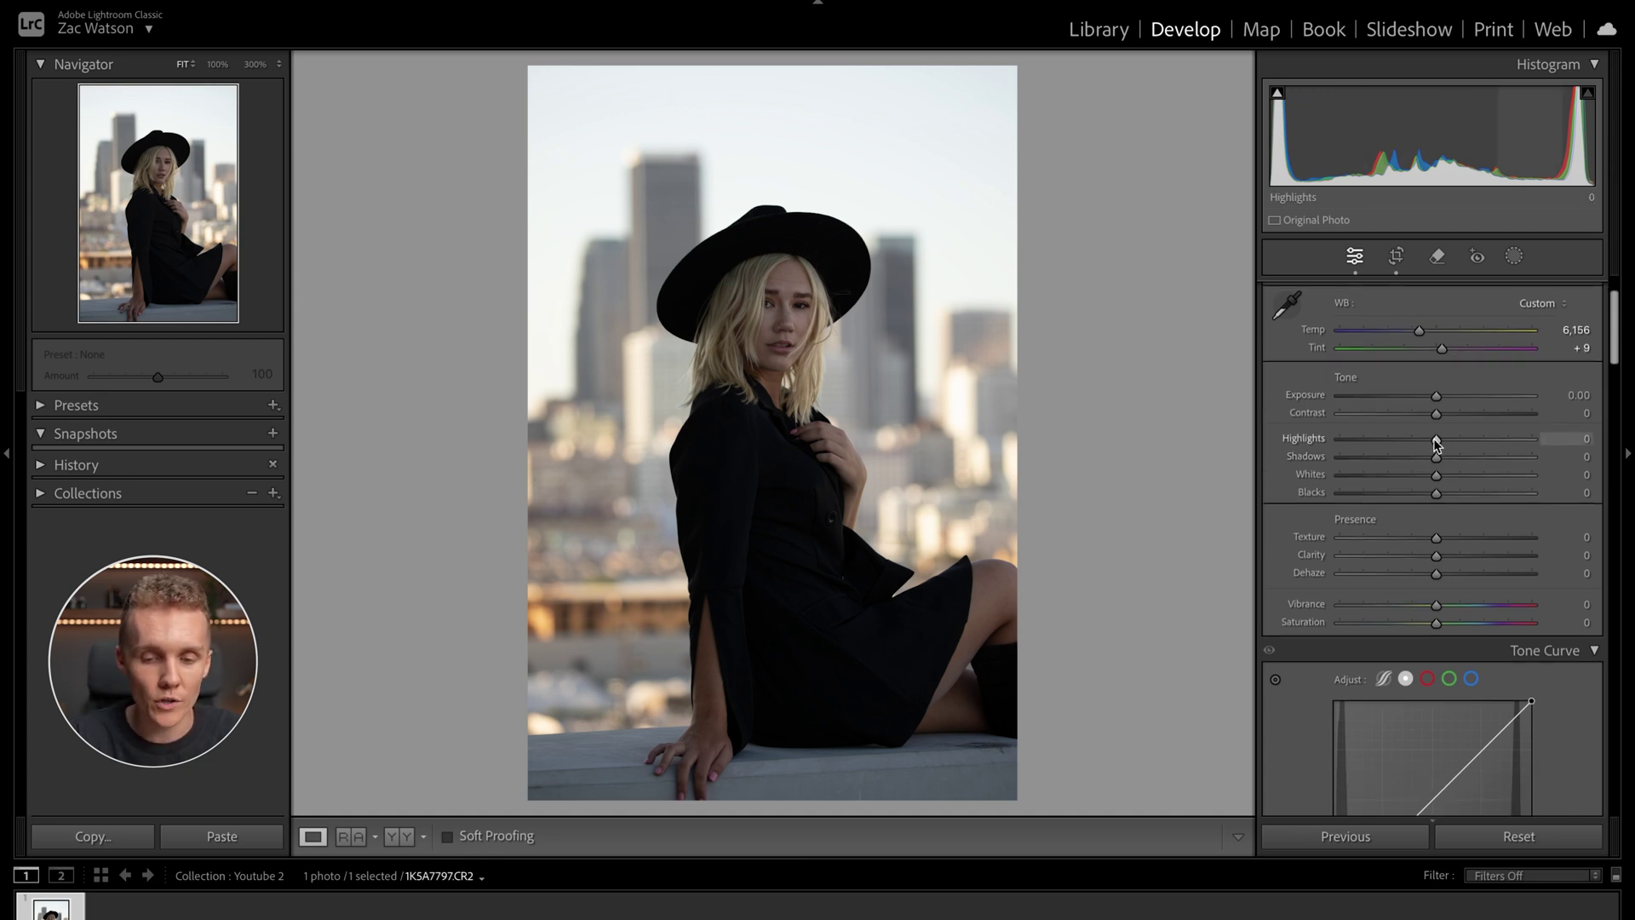
scroll(1437, 442, "up", 3)
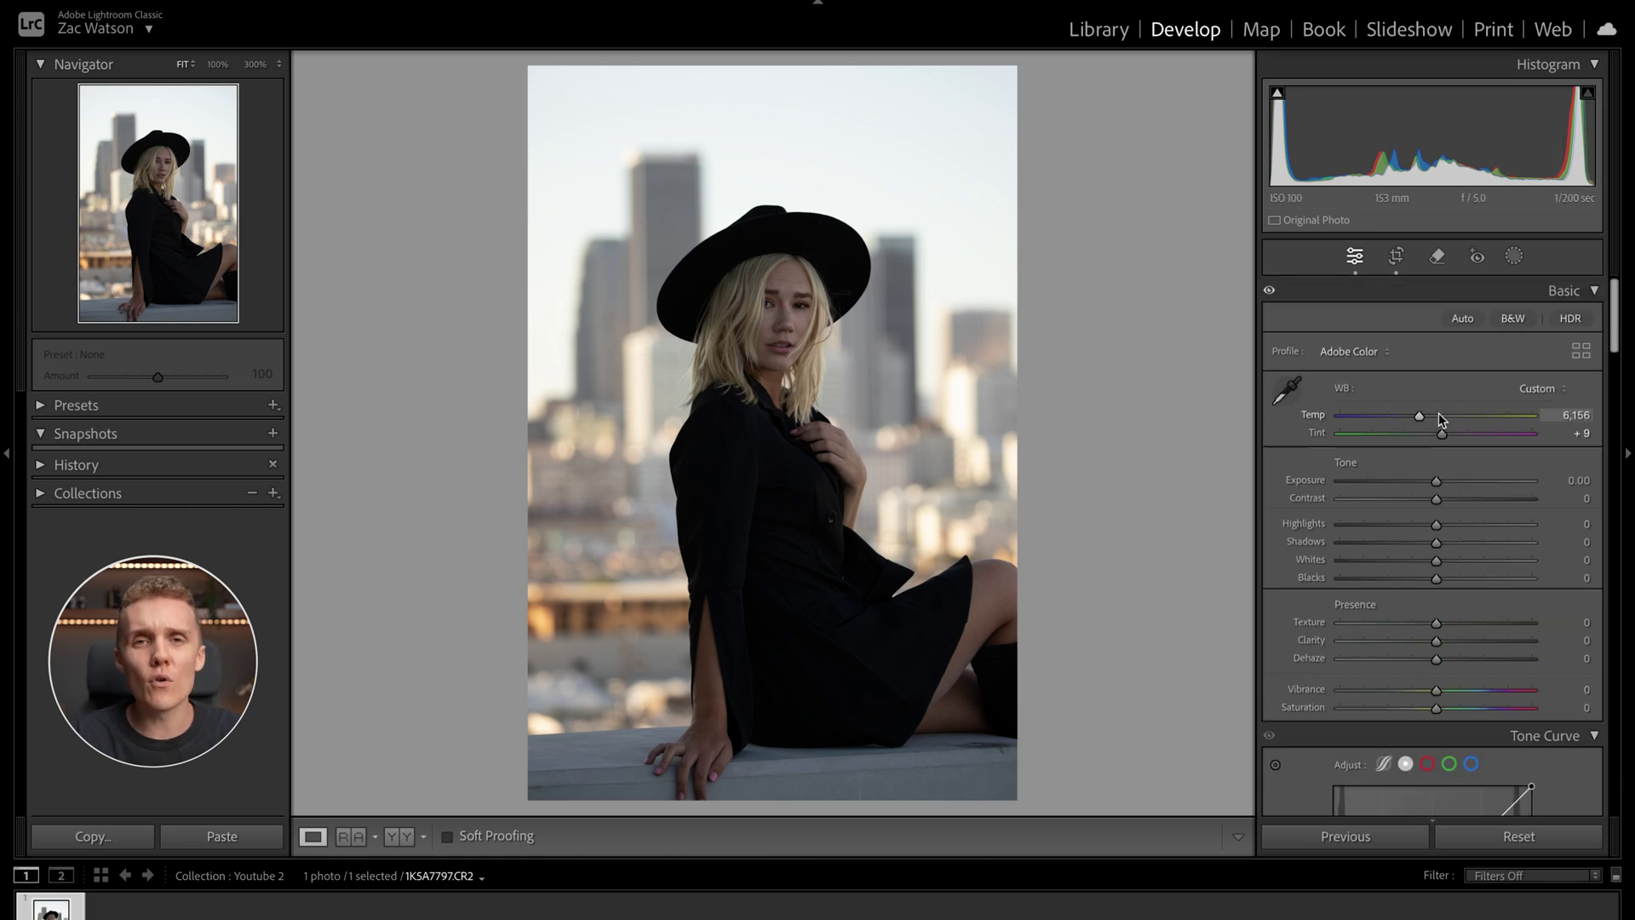
scroll(1351, 587, "down", 2)
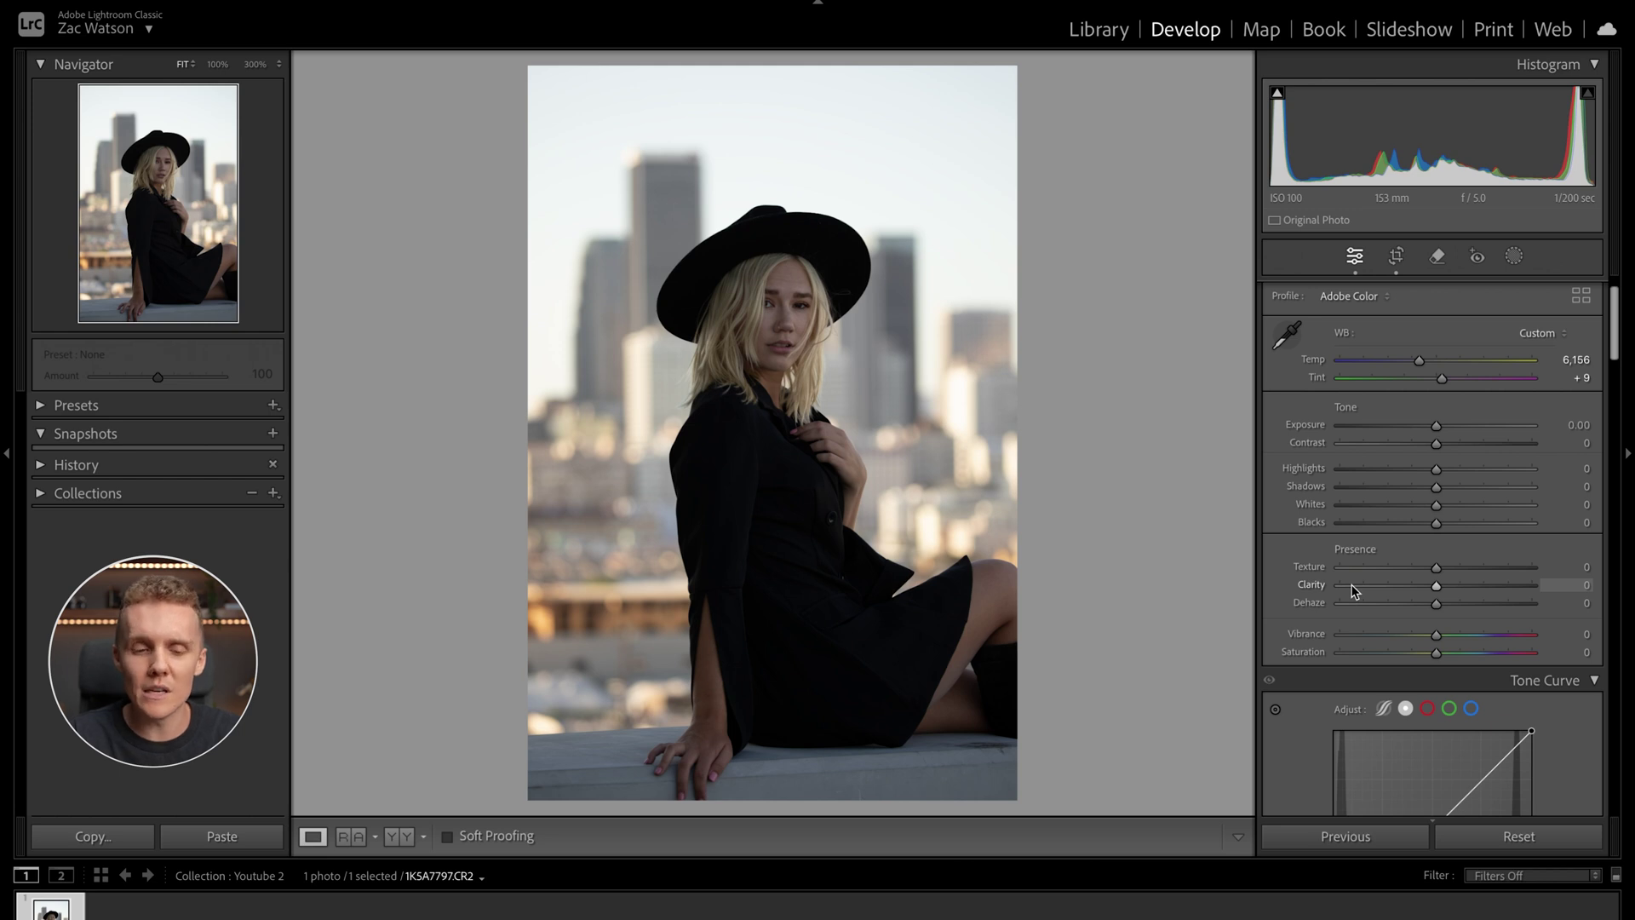
left_click(1435, 488)
left_click_drag(1435, 486, 1446, 487)
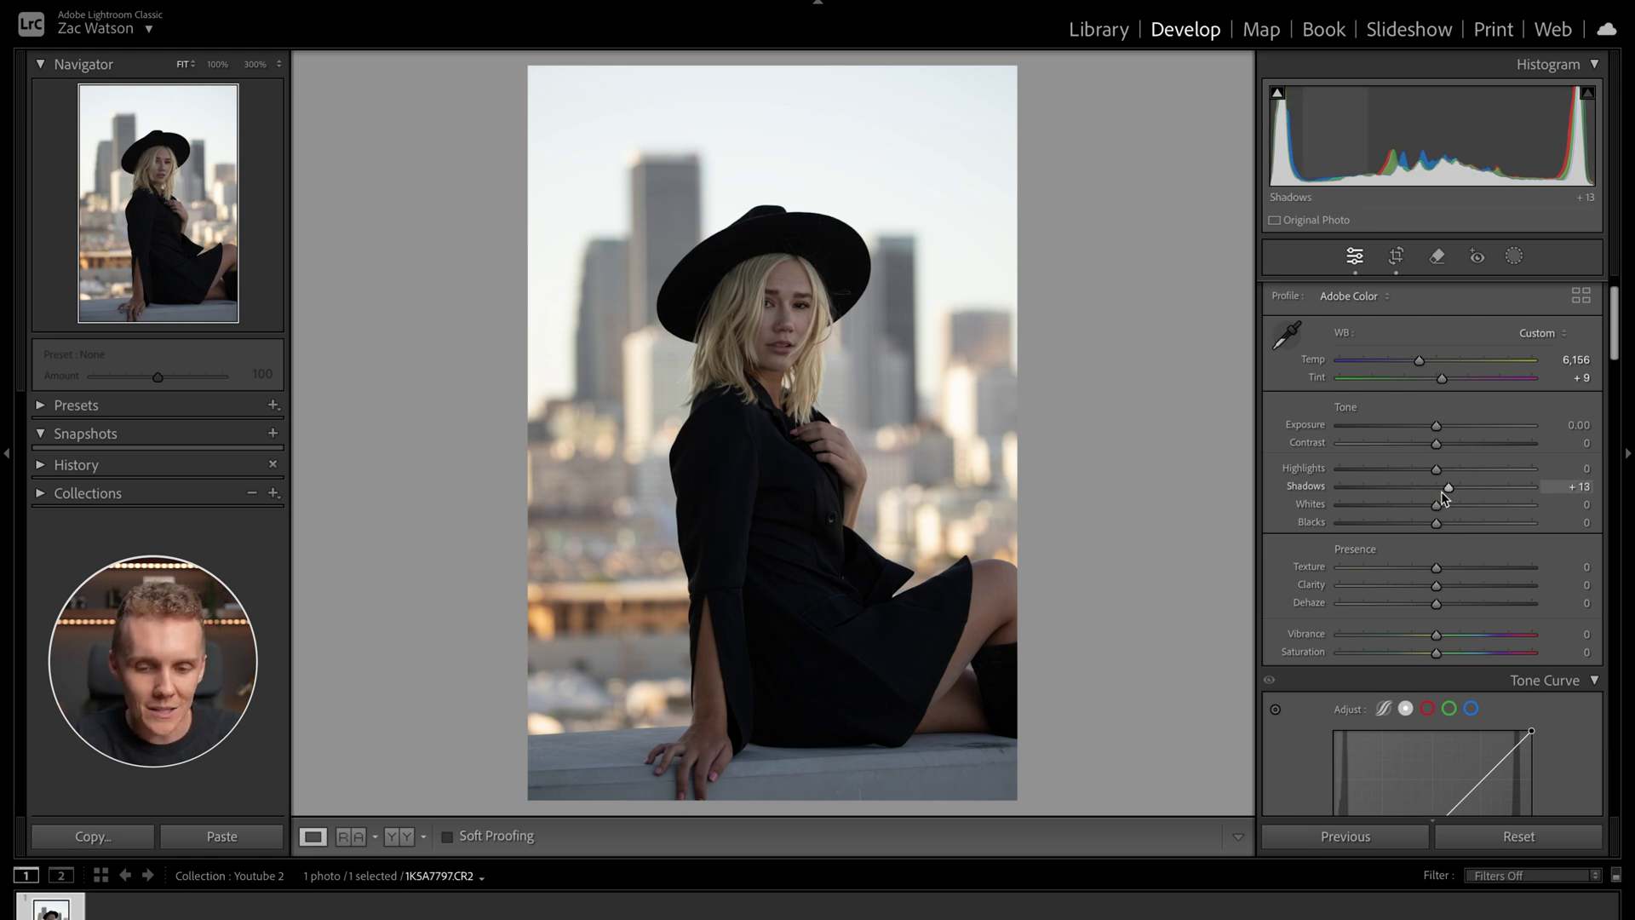
mouse_move(1435, 468)
left_mouse_down()
mouse_move(1496, 473)
mouse_move(1433, 469)
mouse_move(1458, 480)
mouse_move(1445, 477)
left_mouse_up()
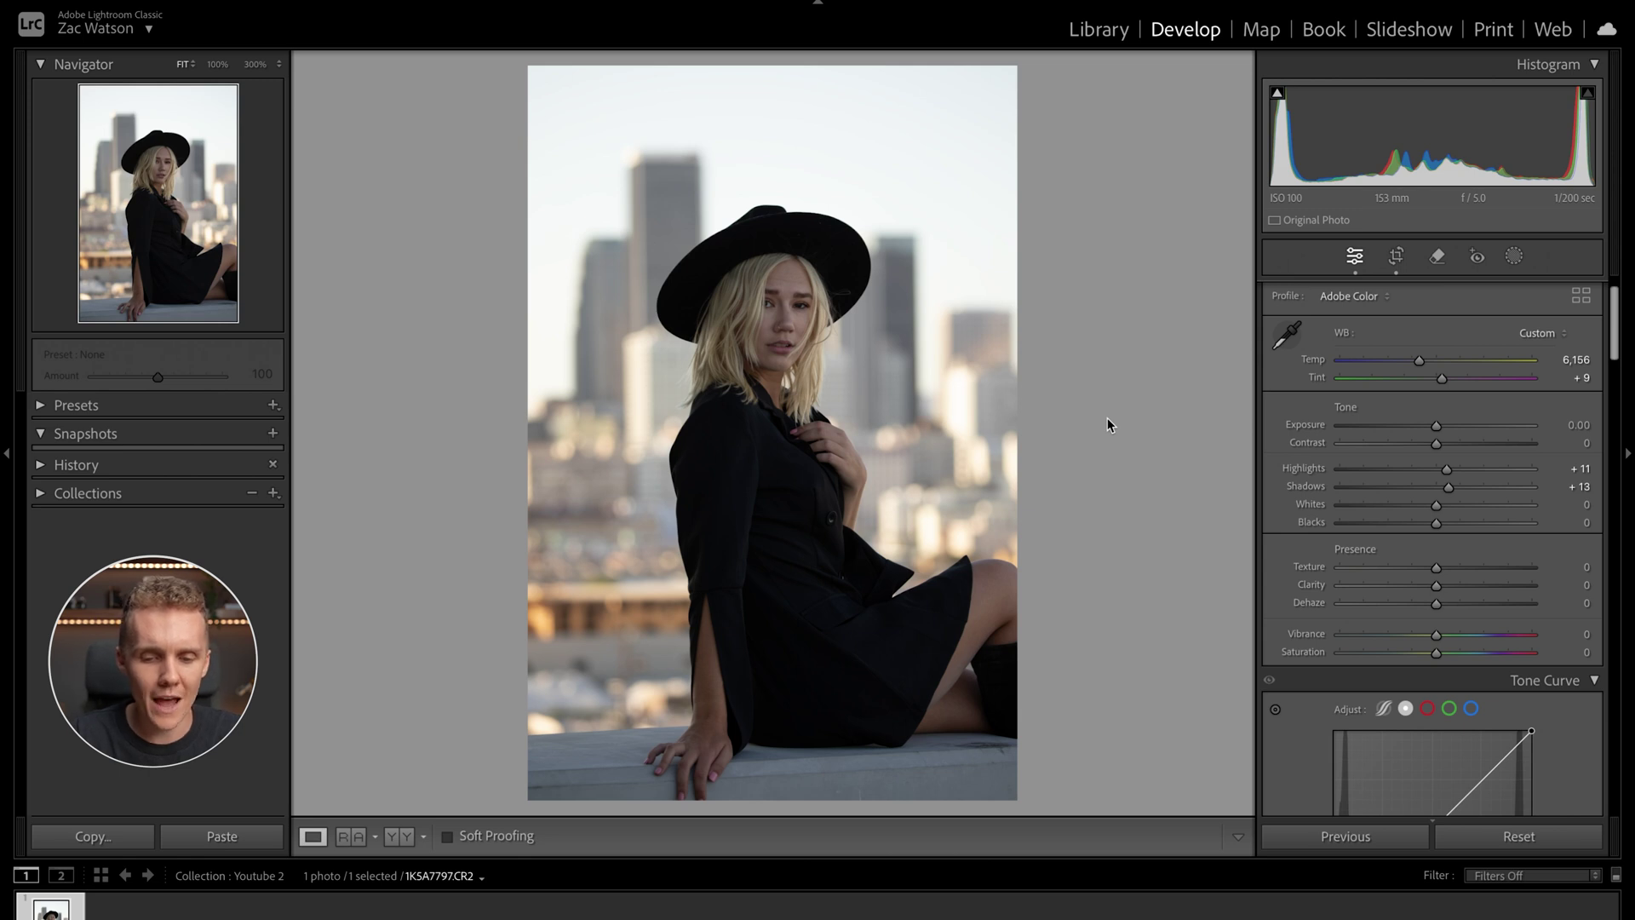
Soften the photo with Texture −8 and Clarity −12, and try Dehaze at −39 before undoing it.
scroll(1275, 651, "down", 3)
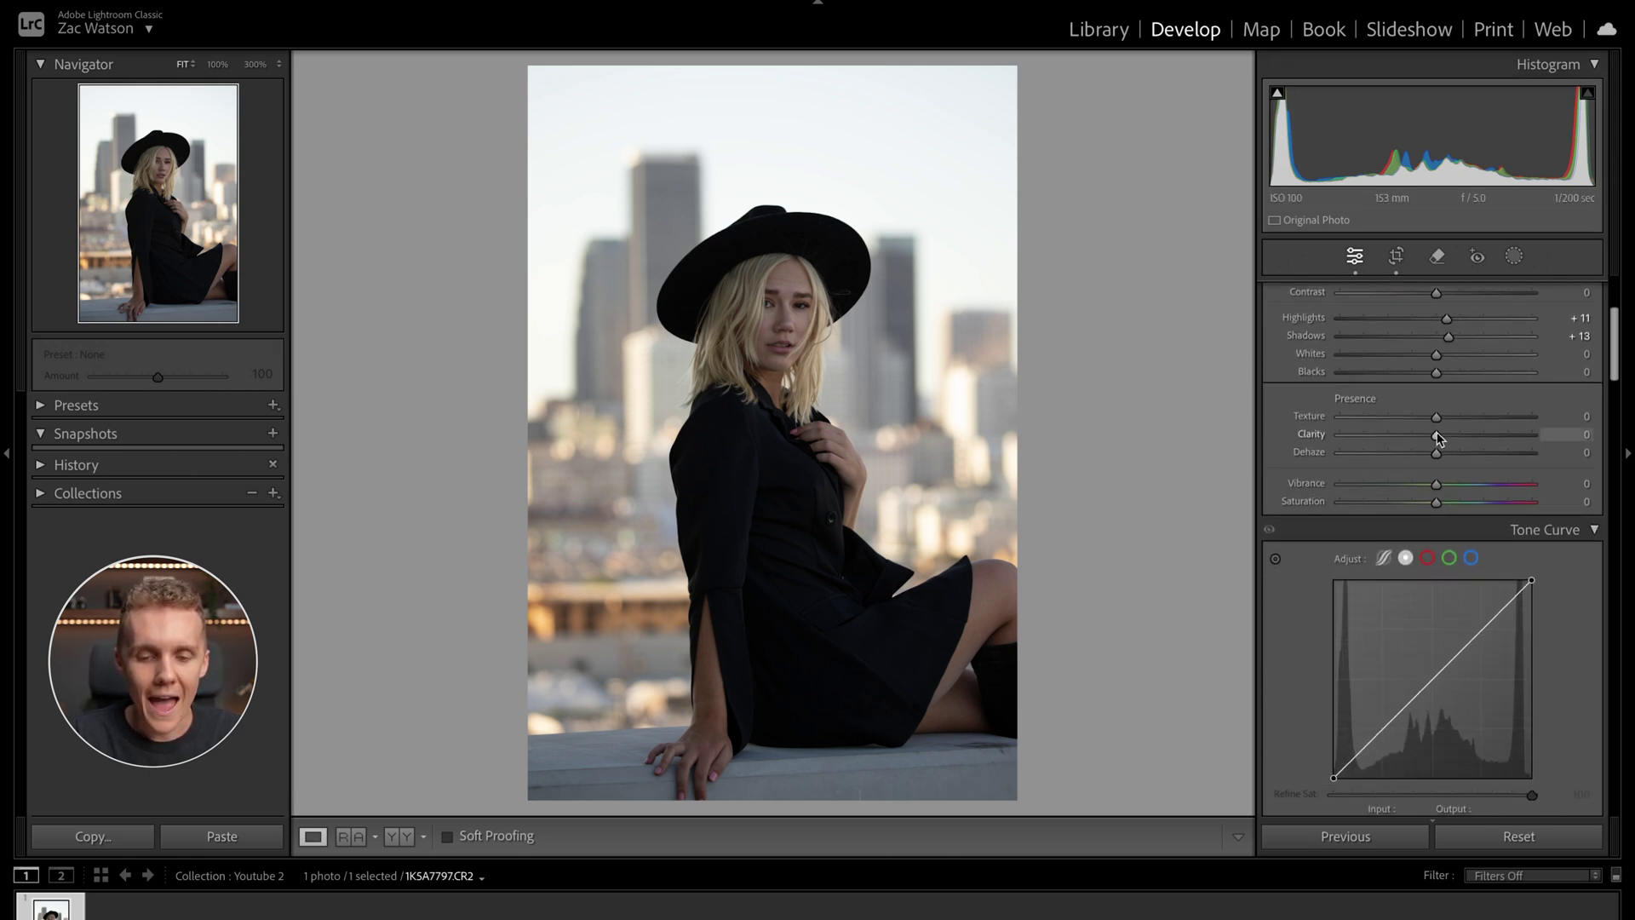
left_click_drag(1435, 434, 1424, 432)
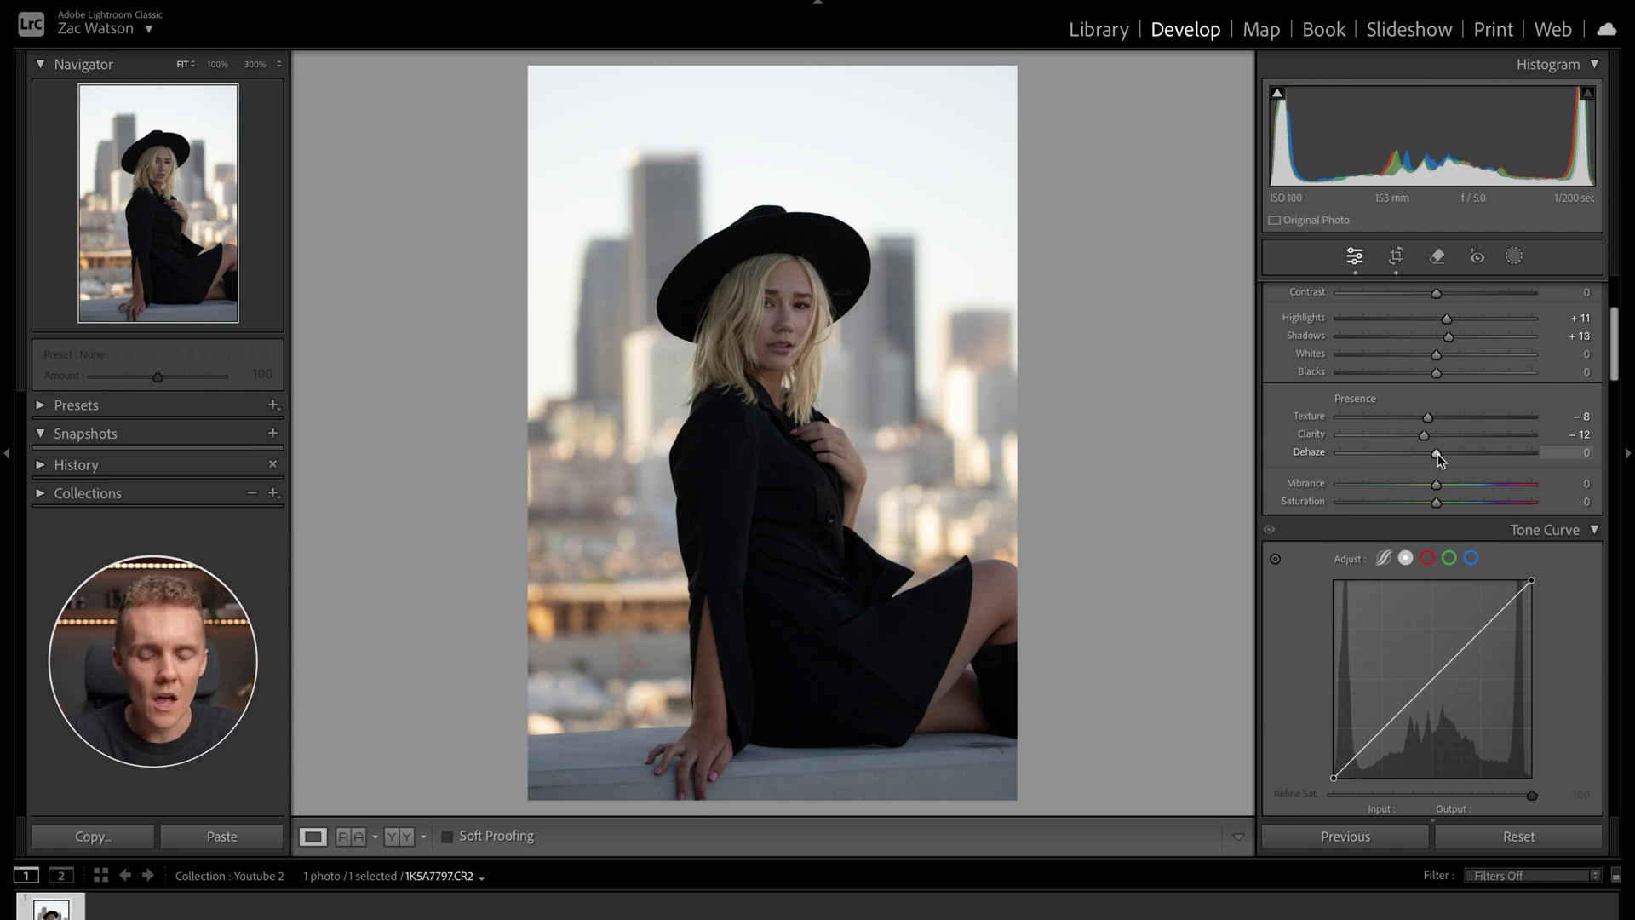
left_click_drag(1439, 454, 1398, 458)
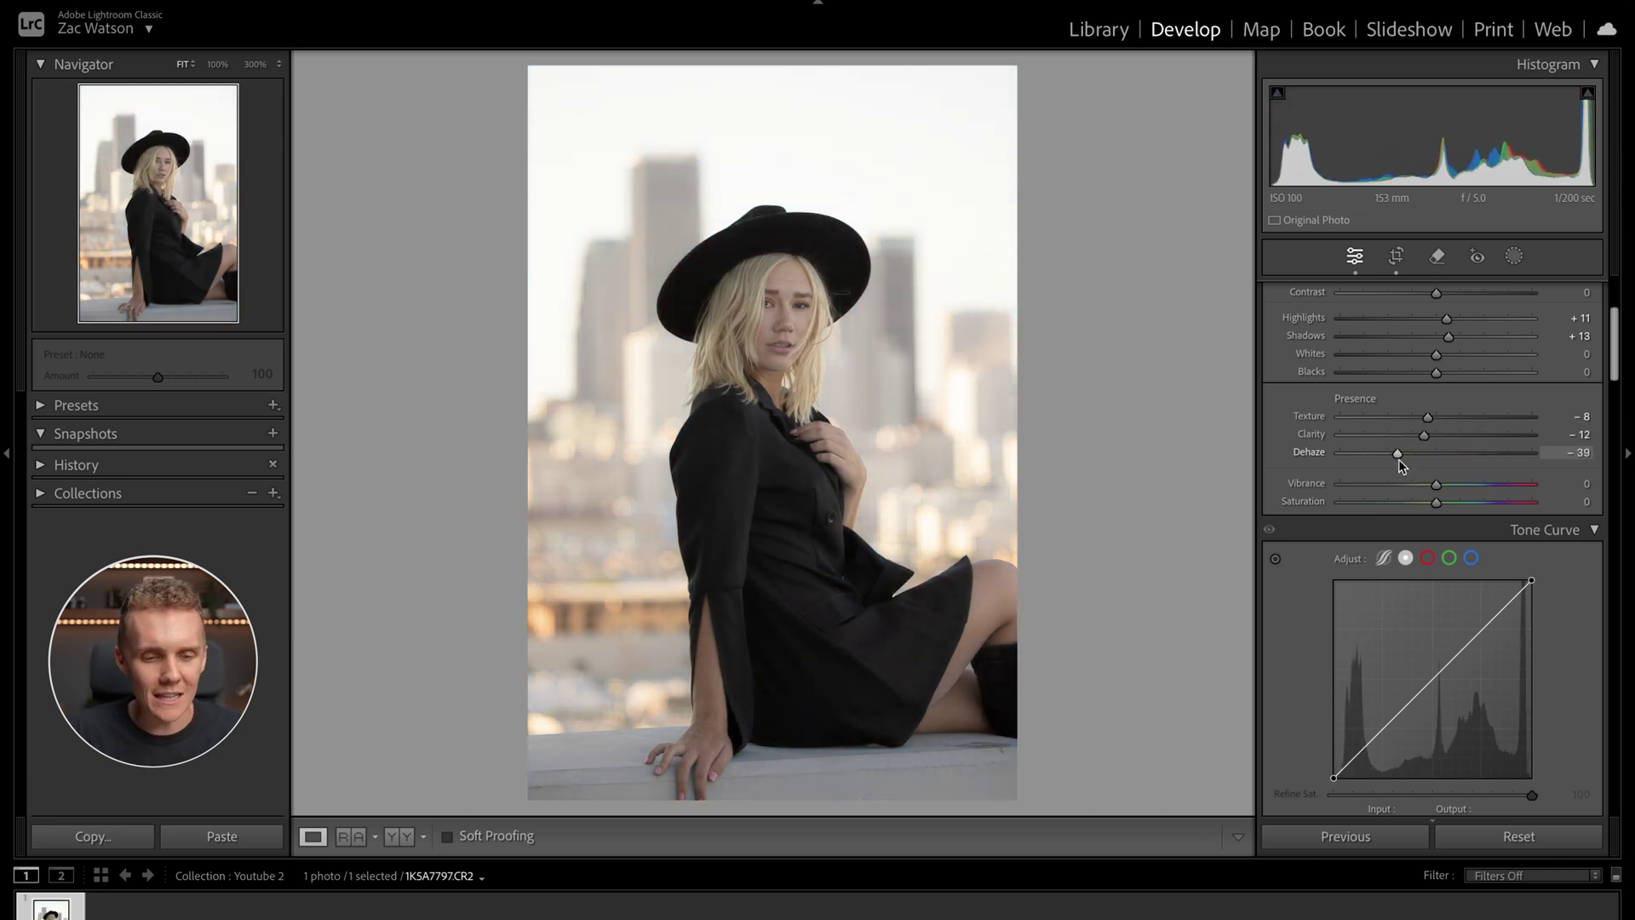
key("ctrl+z")
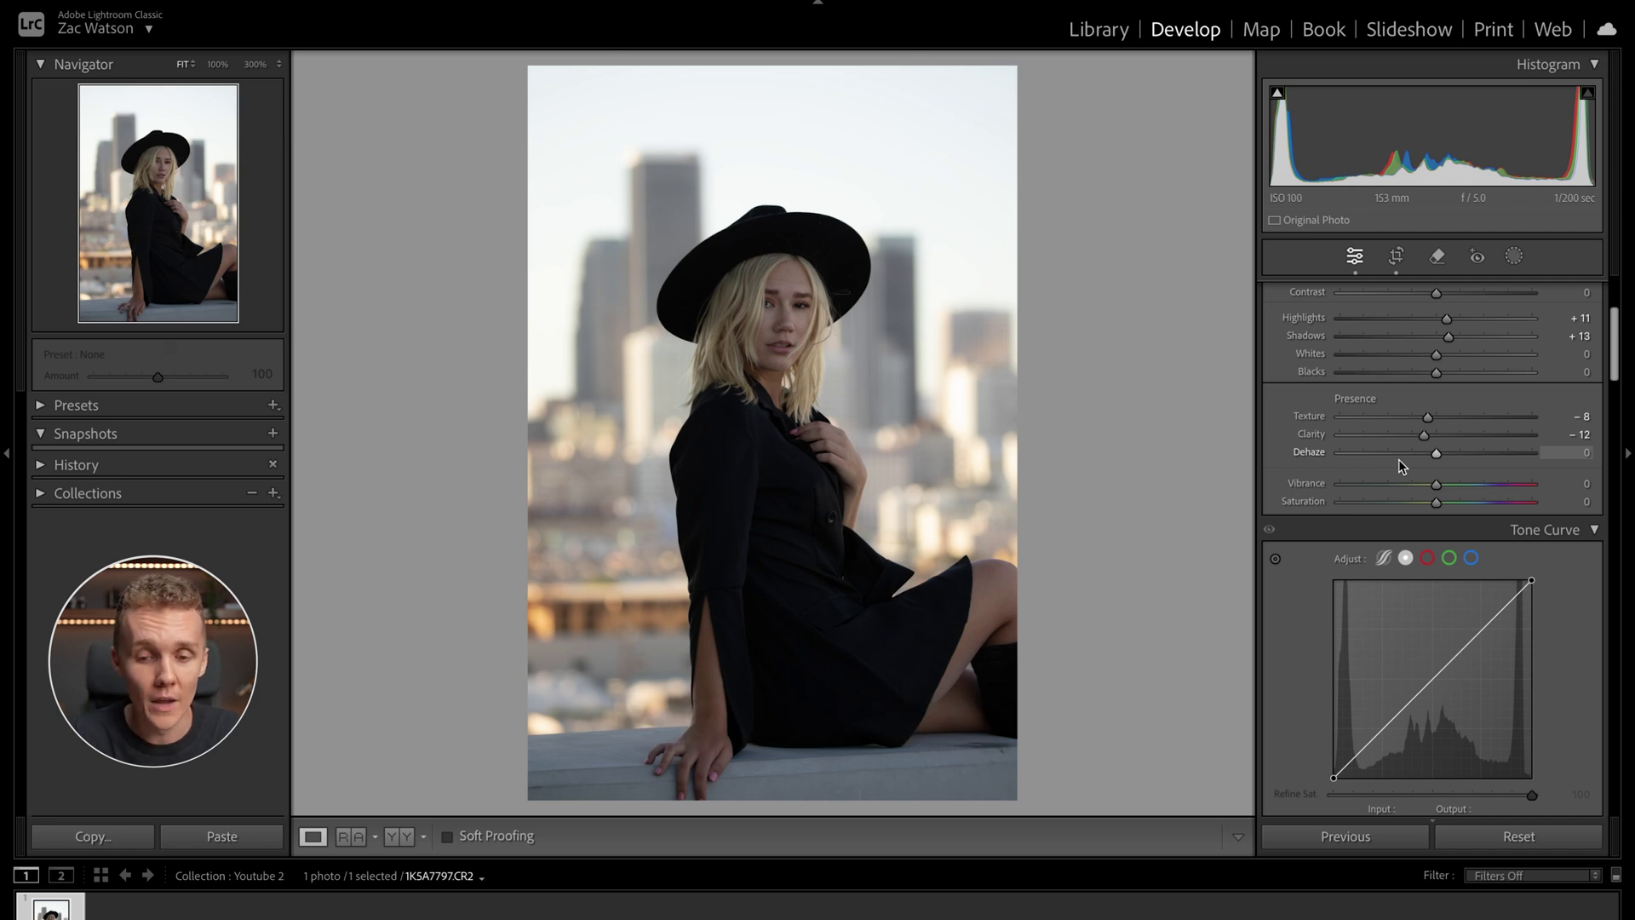
Shape the tone curve with a black point output of 10, a shadow point at 64/59 and a midpoint at 126/131, and compare the effect.
scroll(1301, 524, "down", 5)
scroll(1301, 525, "up", 1)
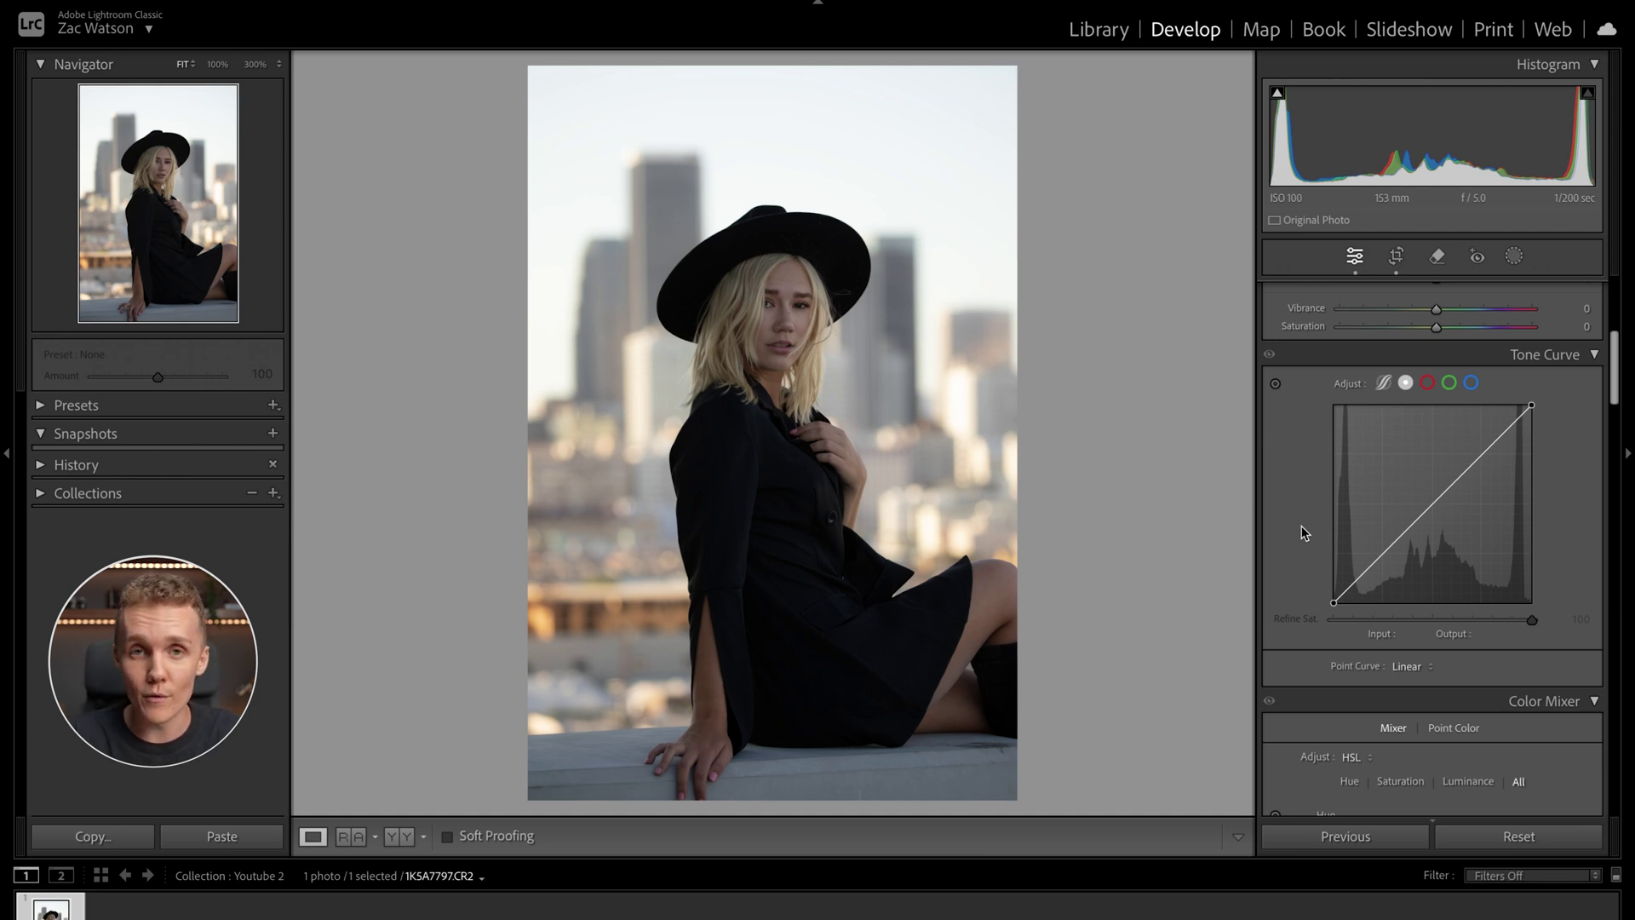
scroll(1301, 524, "down", 2)
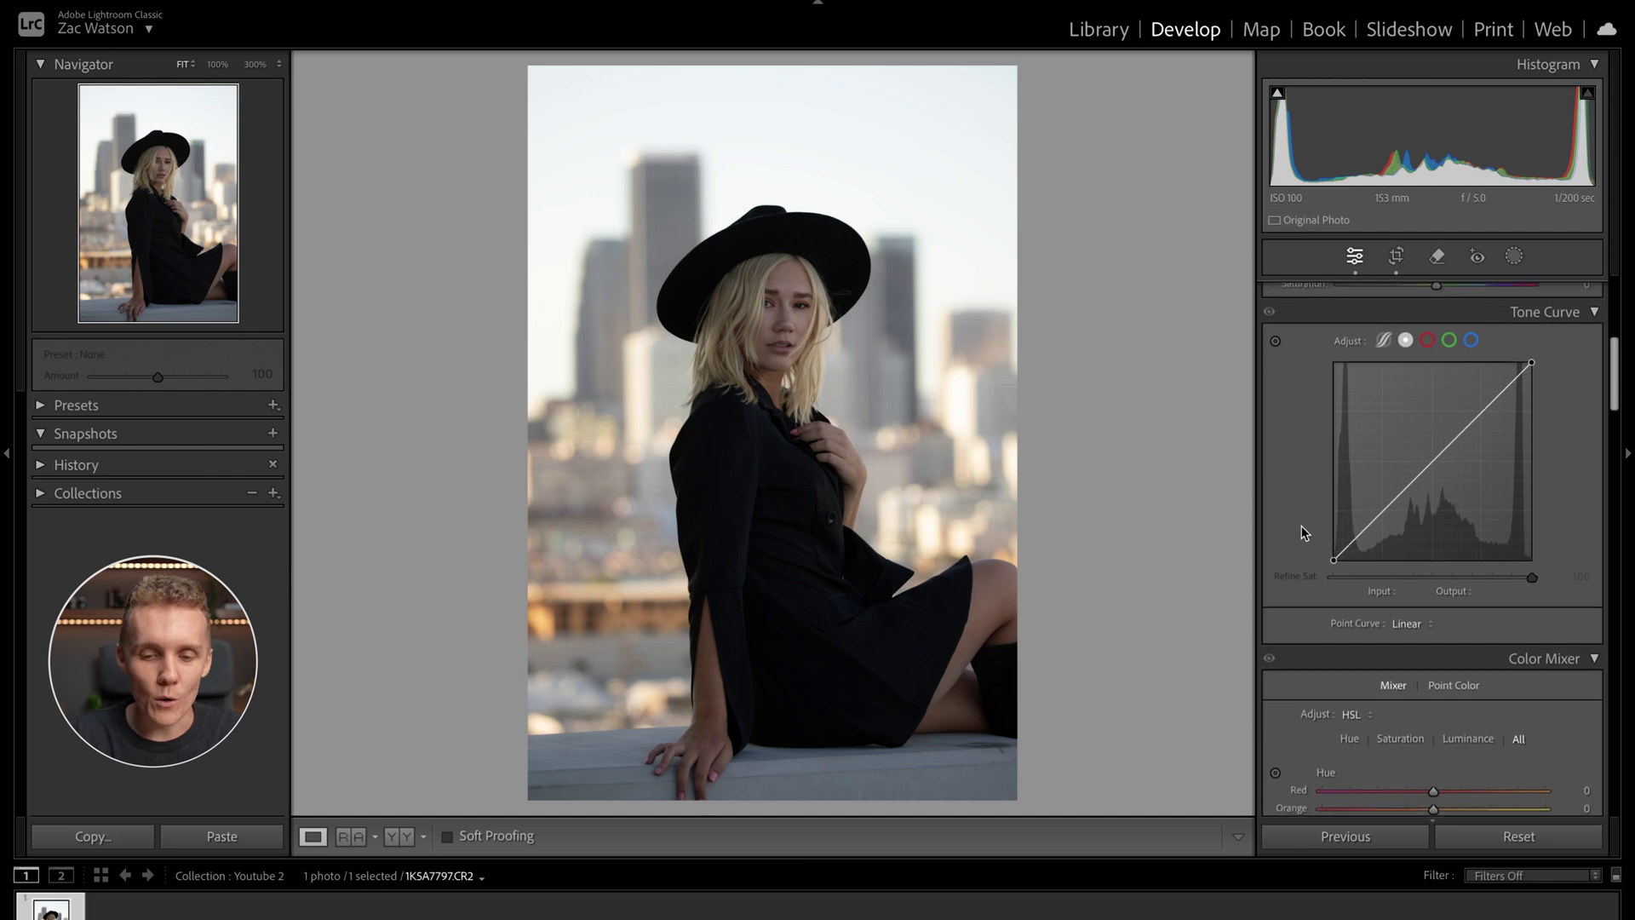
left_click(1379, 494)
left_click(1431, 446)
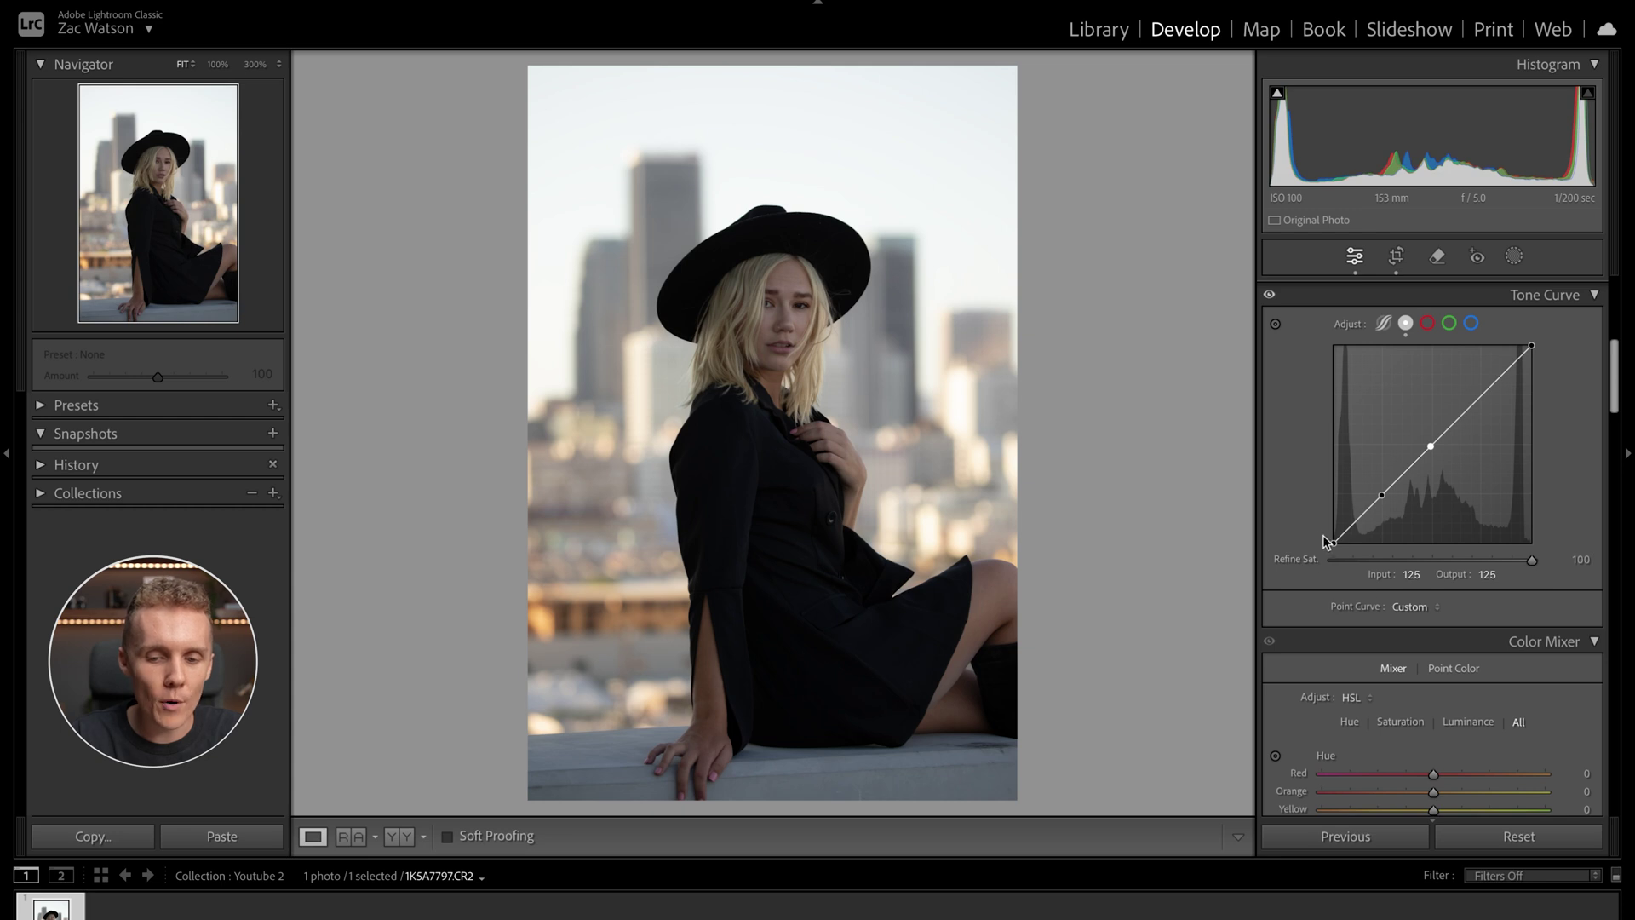
left_click_drag(1331, 543, 1324, 538)
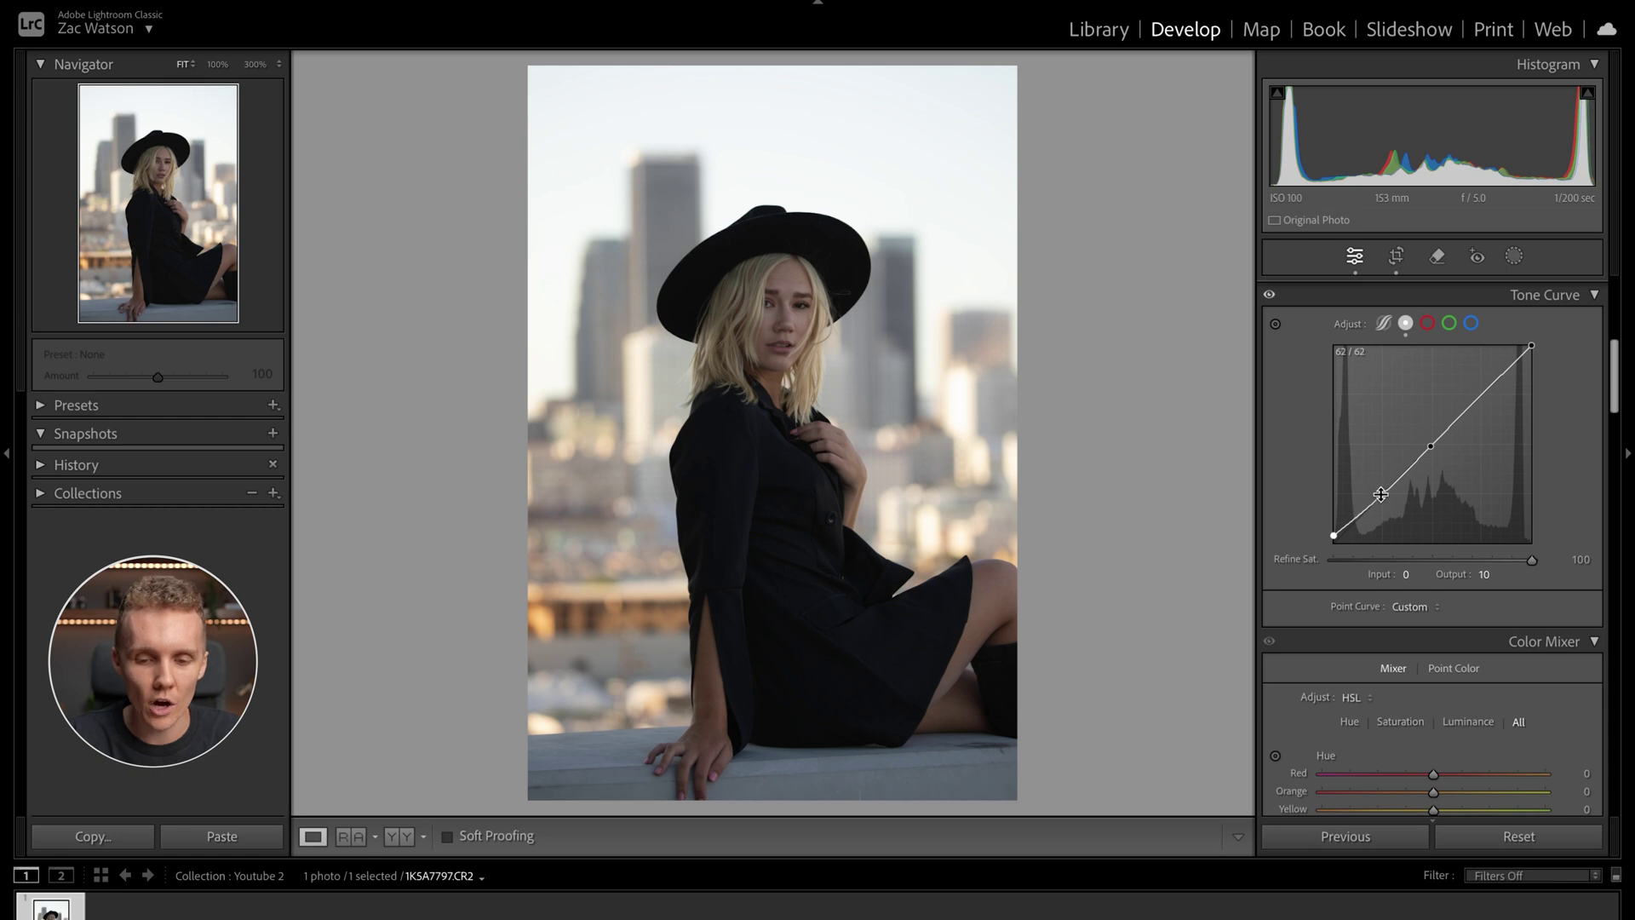
left_click_drag(1380, 494, 1381, 498)
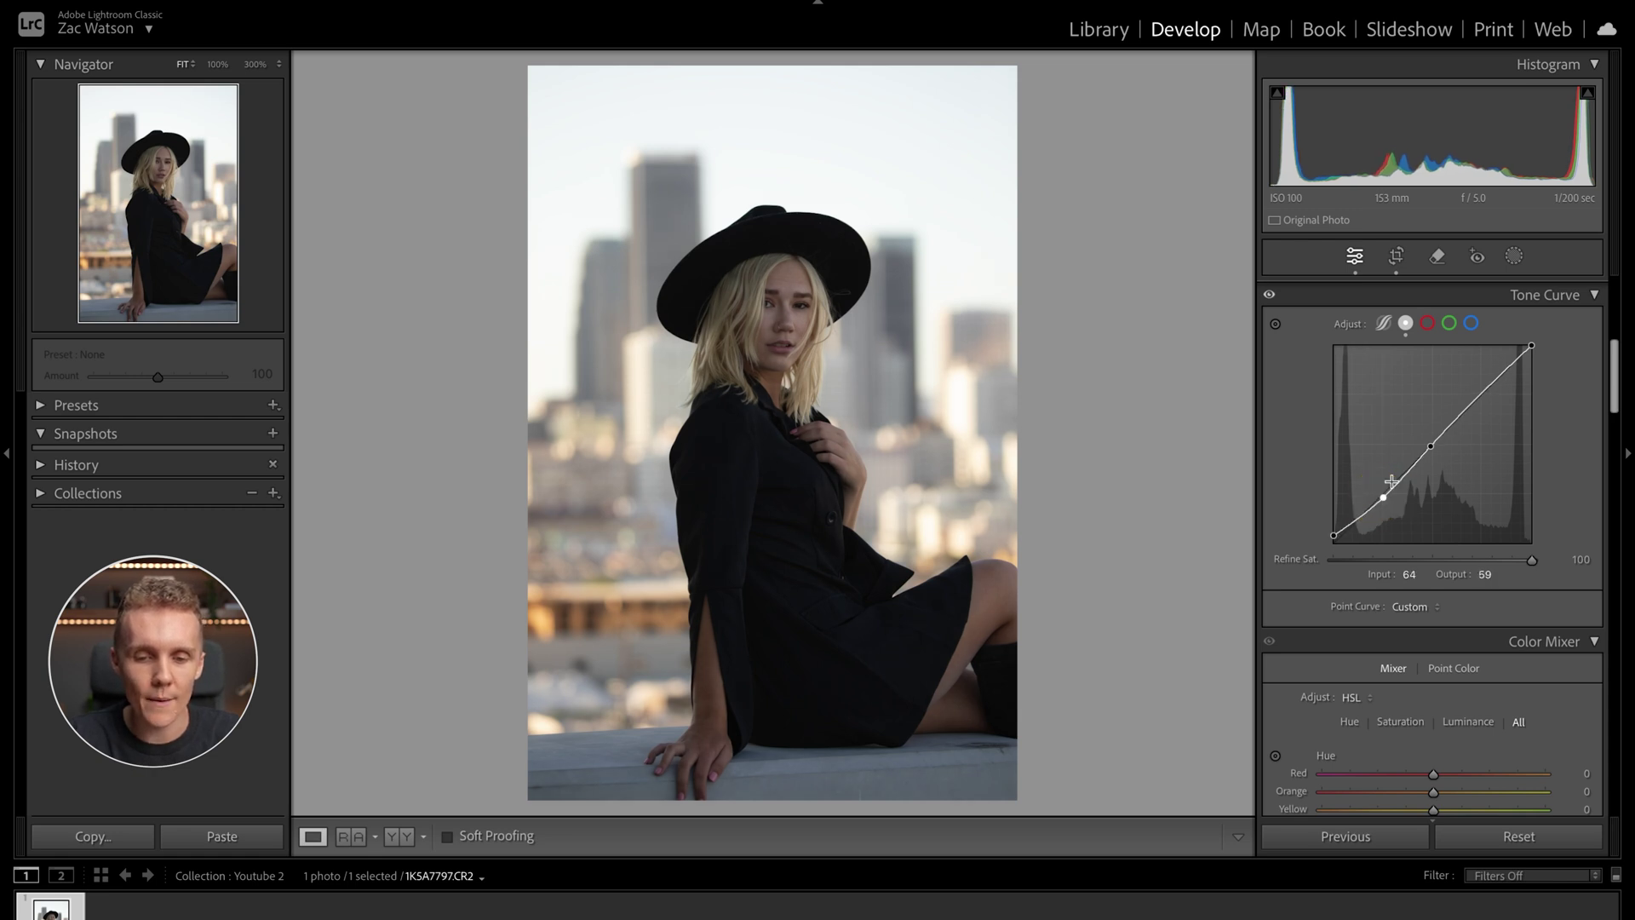
left_click_drag(1430, 444, 1431, 441)
left_click(1271, 296)
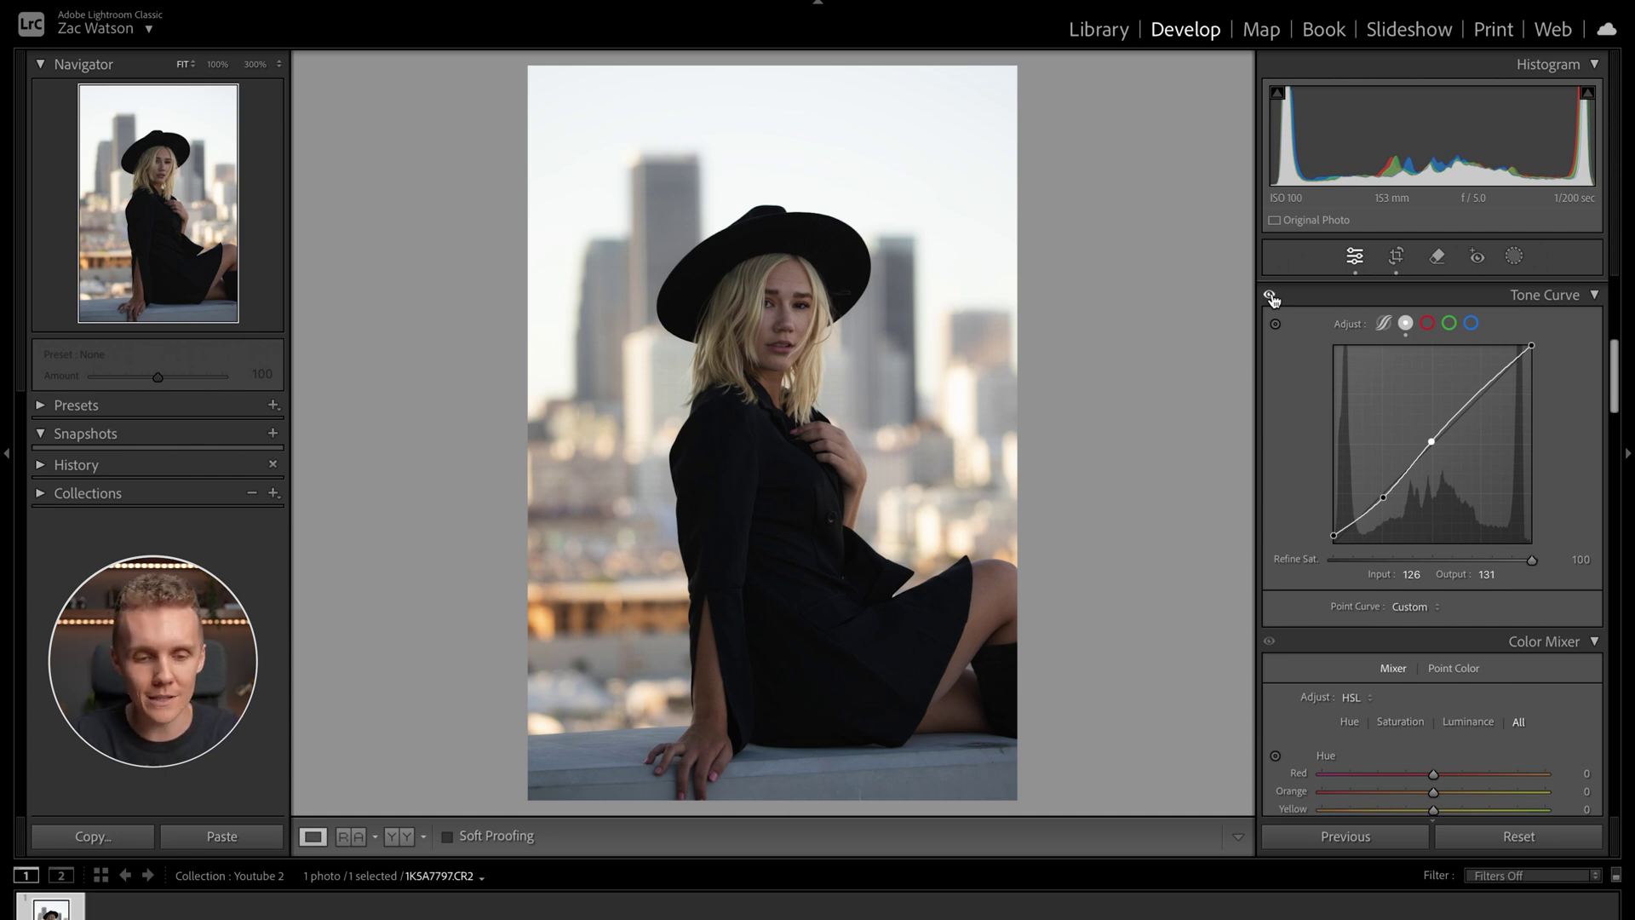
Reduce colour saturation in the HSL mixer: Green −27, Aqua −30, Blue −27 and Purple −16.
scroll(1310, 651, "down", 5)
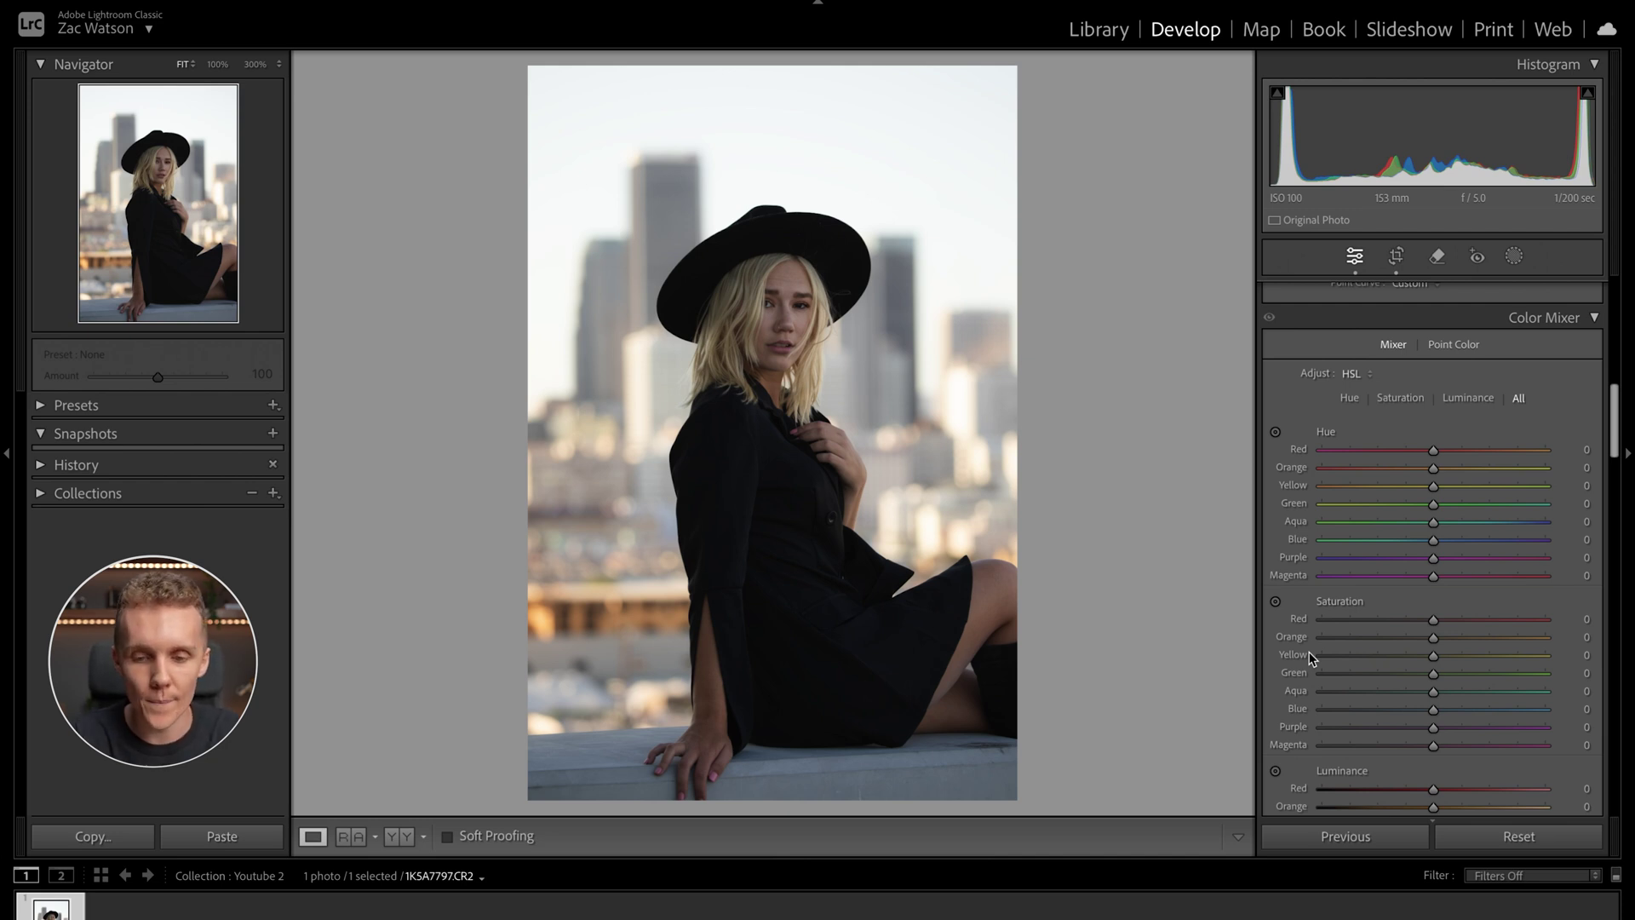
scroll(1331, 604, "down", 2)
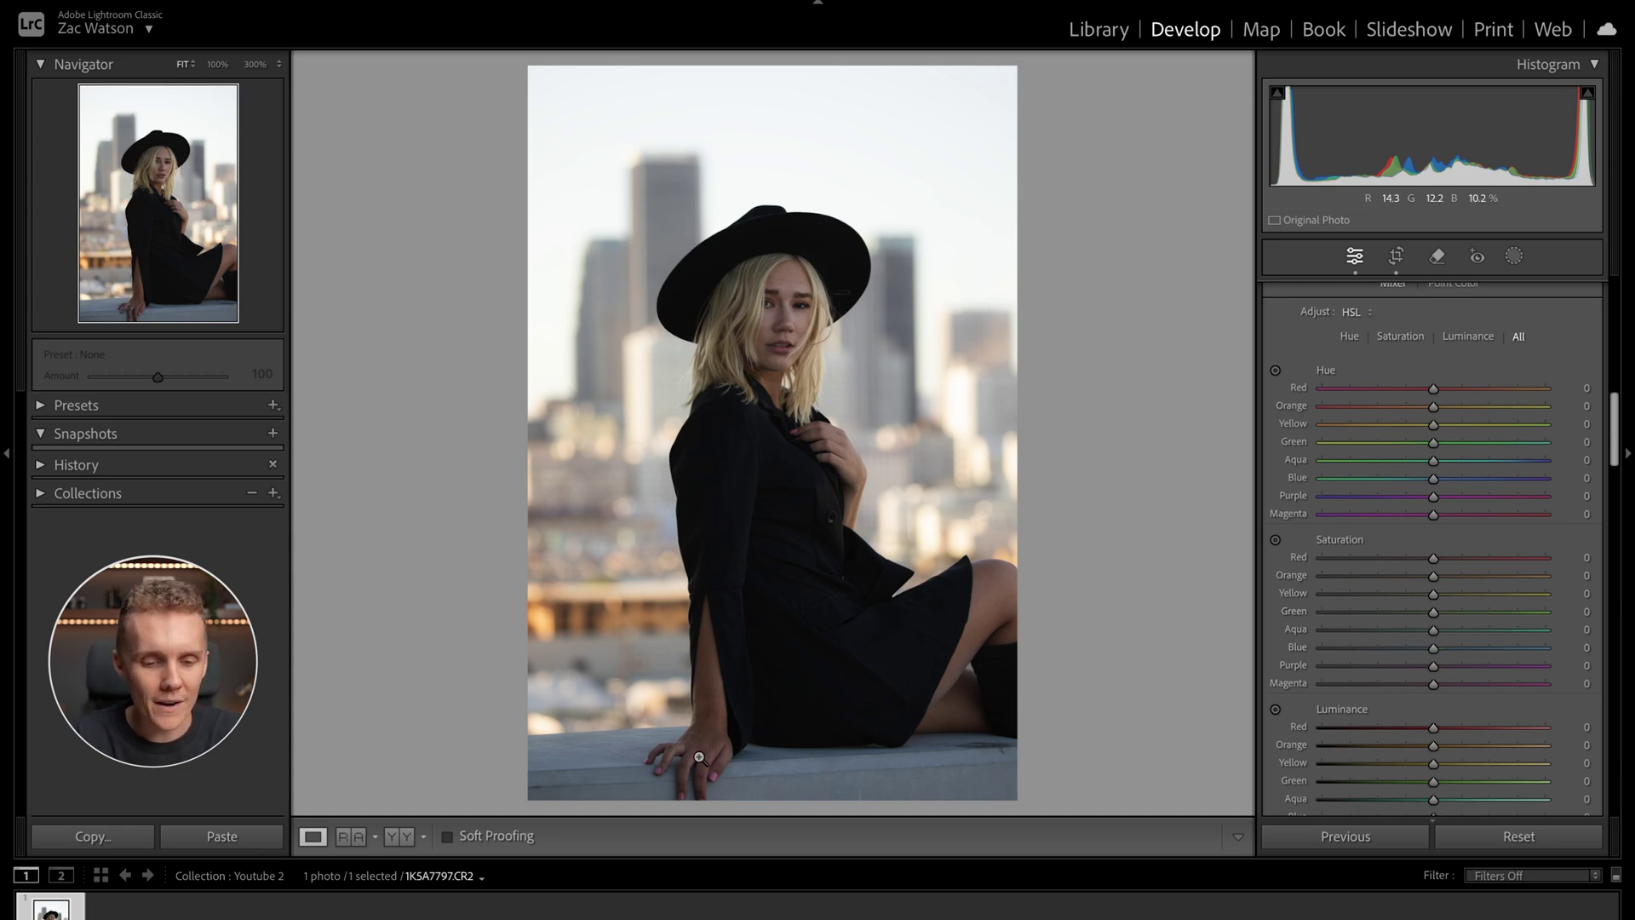
left_click(586, 772)
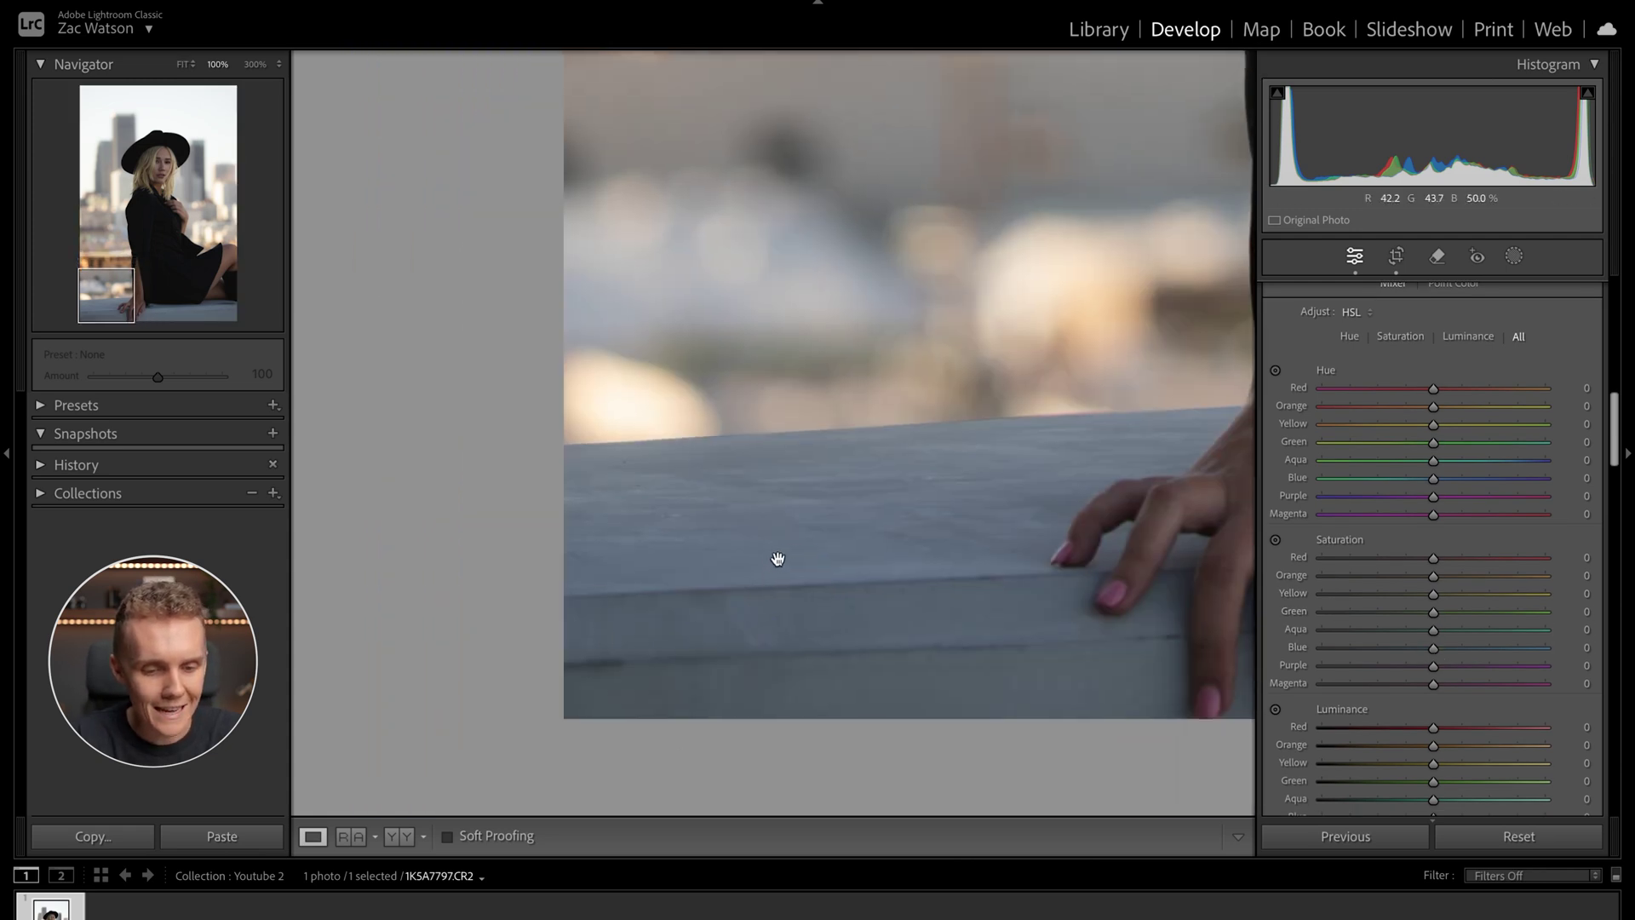
left_click(777, 559)
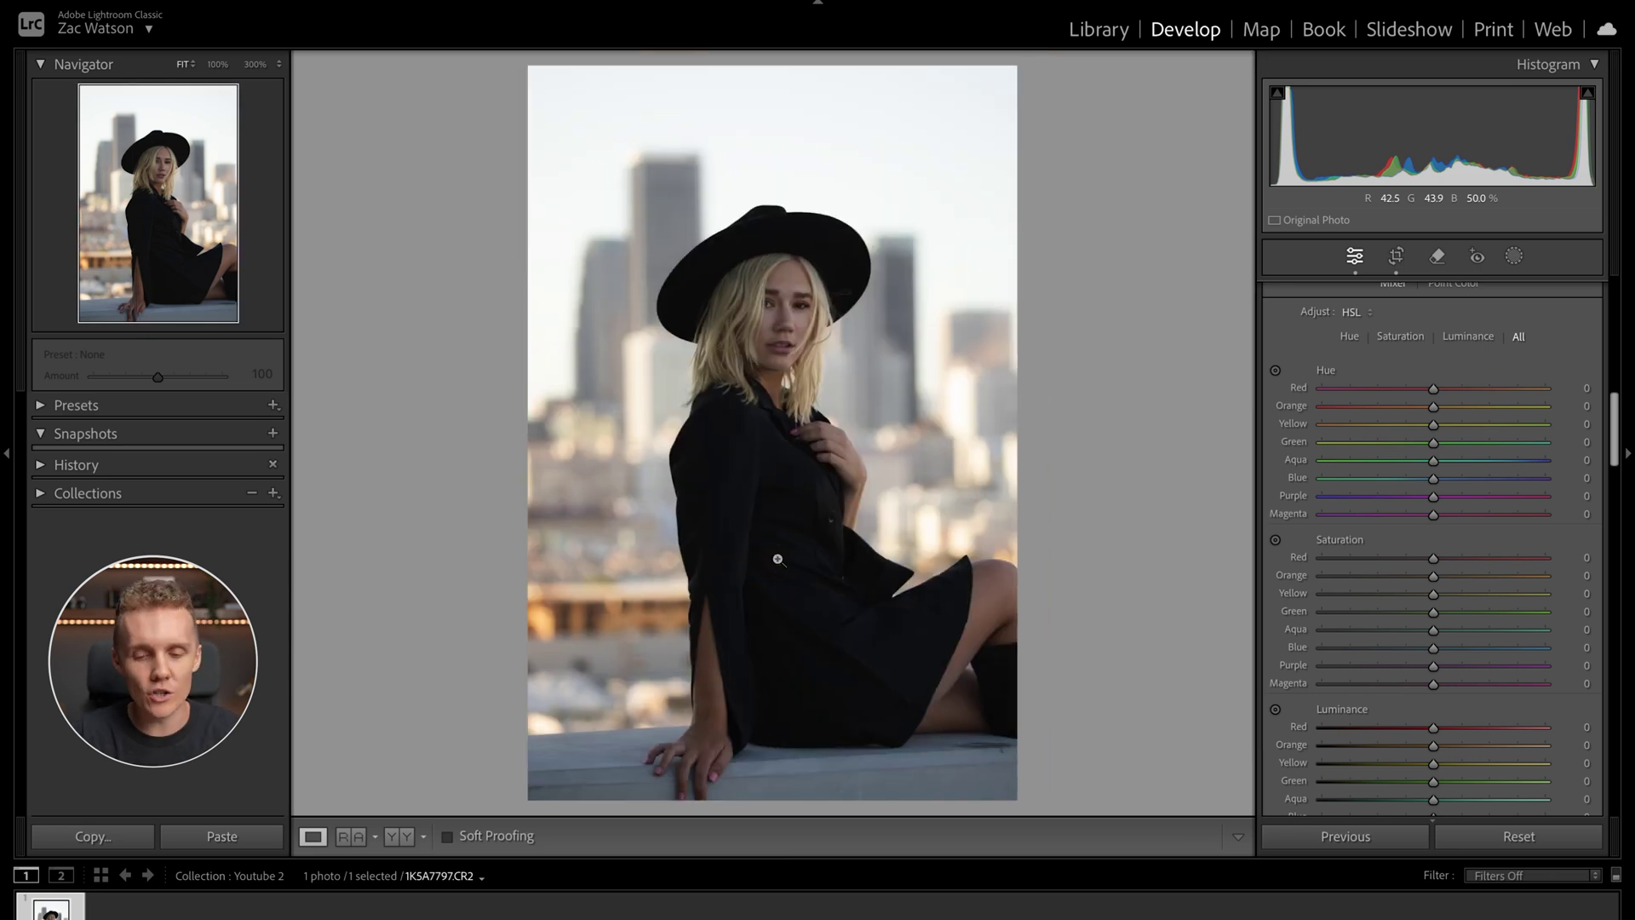
left_click_drag(1433, 648, 1412, 681)
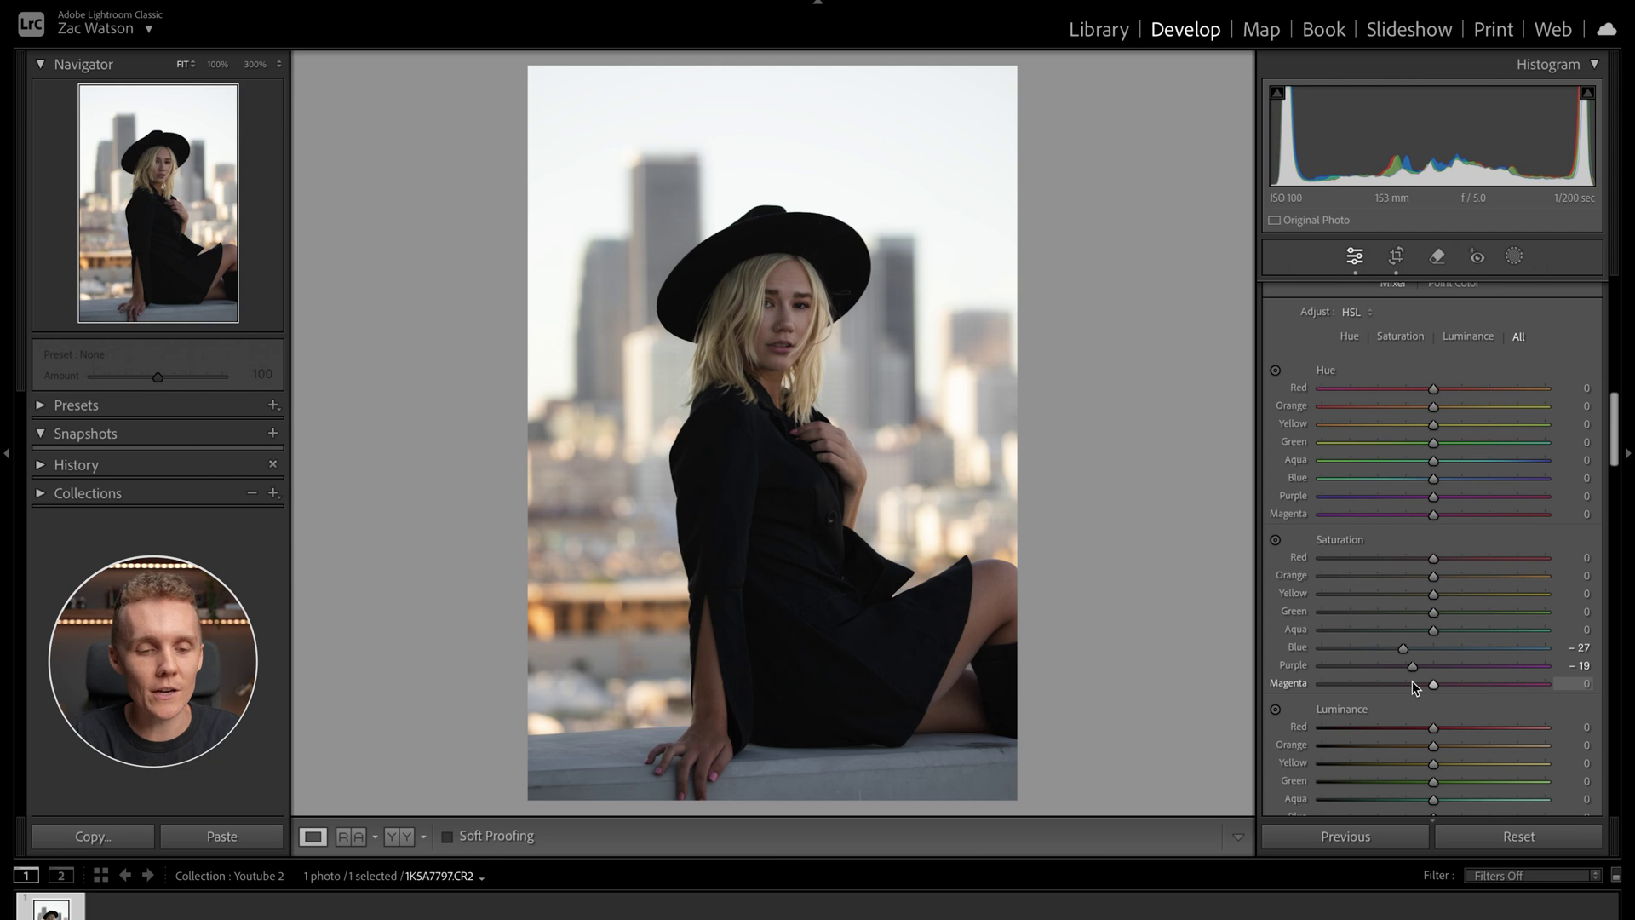
mouse_move(1413, 665)
left_mouse_down()
mouse_move(1403, 680)
mouse_move(1437, 682)
left_mouse_up()
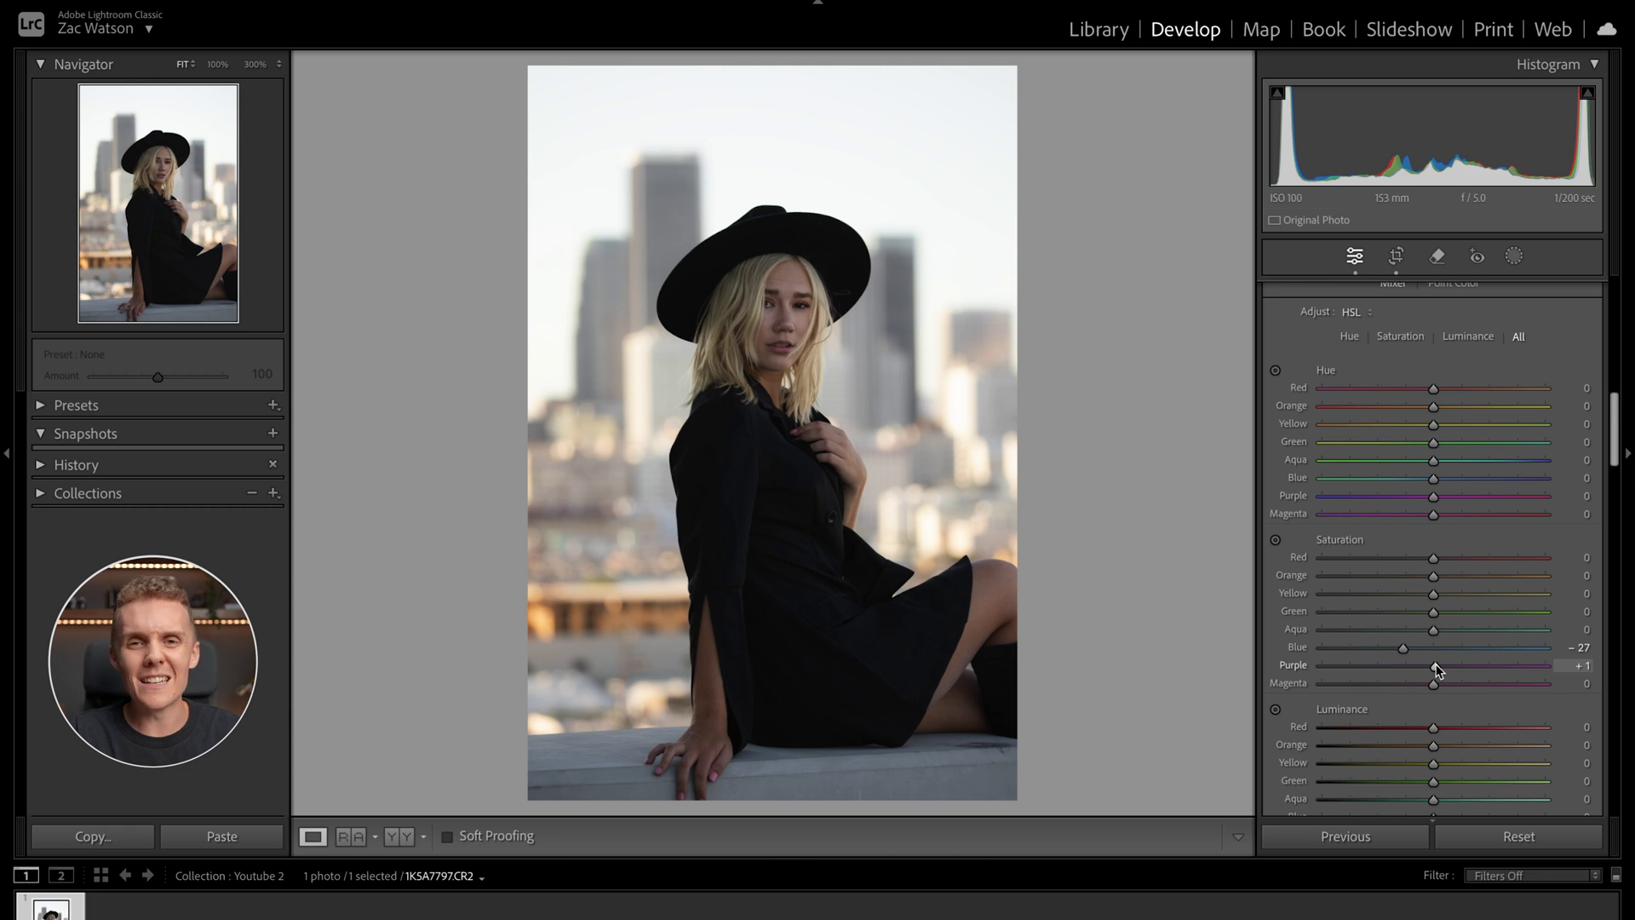
left_click_drag(1437, 668, 1412, 673)
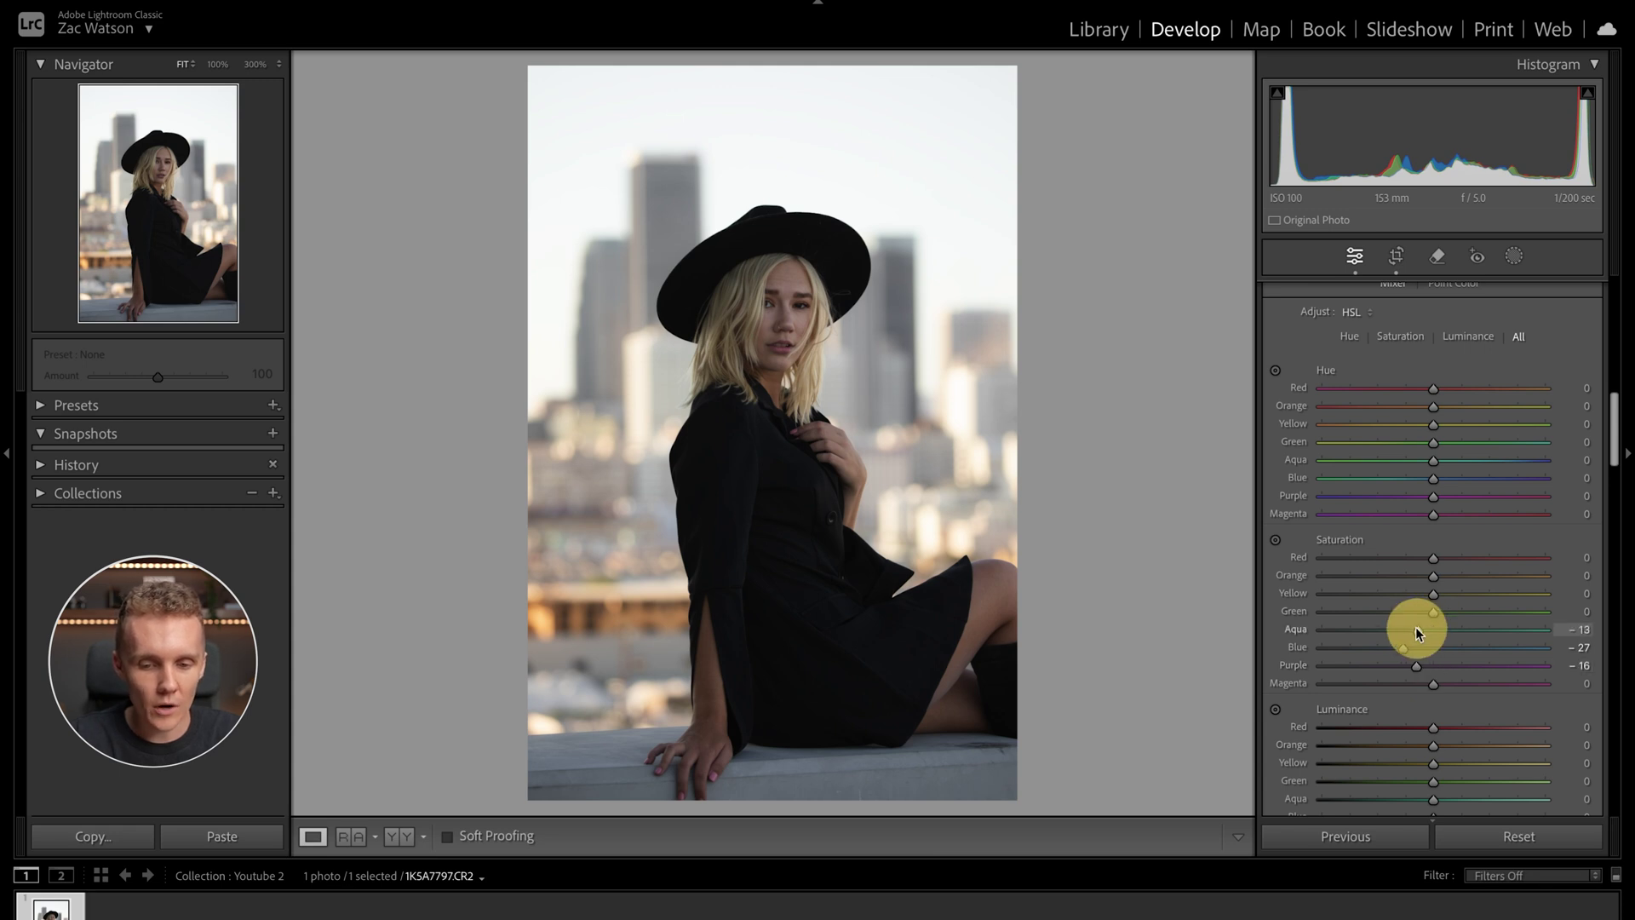
mouse_move(1414, 627)
left_mouse_down()
mouse_move(1410, 610)
mouse_move(1321, 628)
mouse_move(1587, 631)
mouse_move(1295, 638)
mouse_move(1558, 627)
mouse_move(1407, 634)
left_mouse_up()
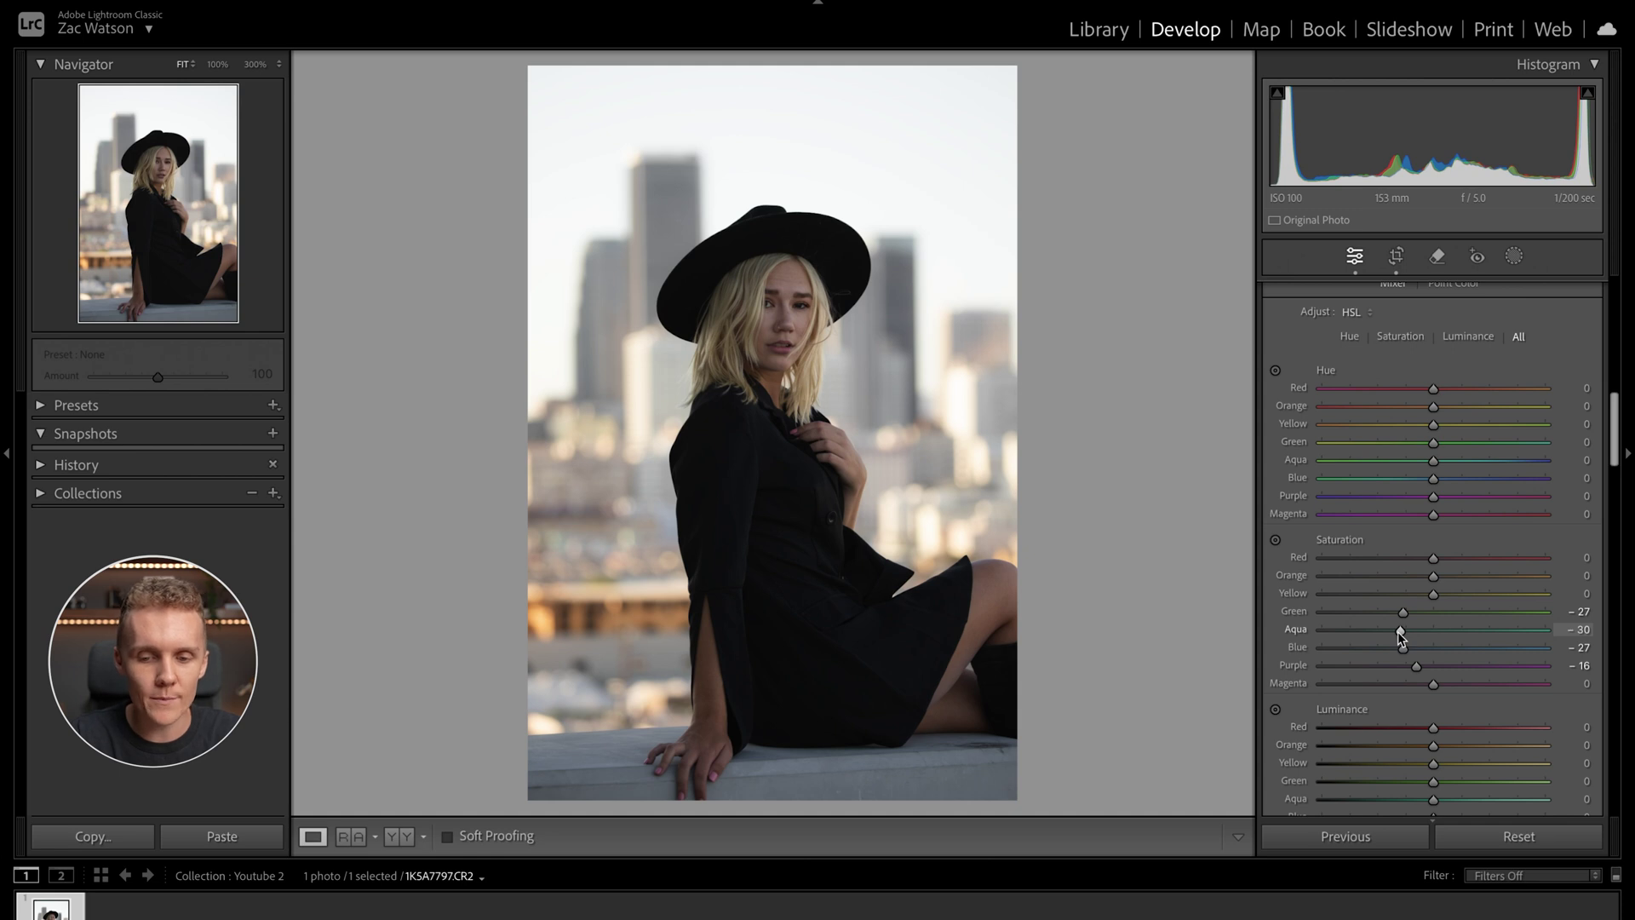
Shift the HSL hues to Orange −3, Yellow −14, Green −37, Aqua +51, Blue −14 and Purple −43.
scroll(1397, 631, "up", 2)
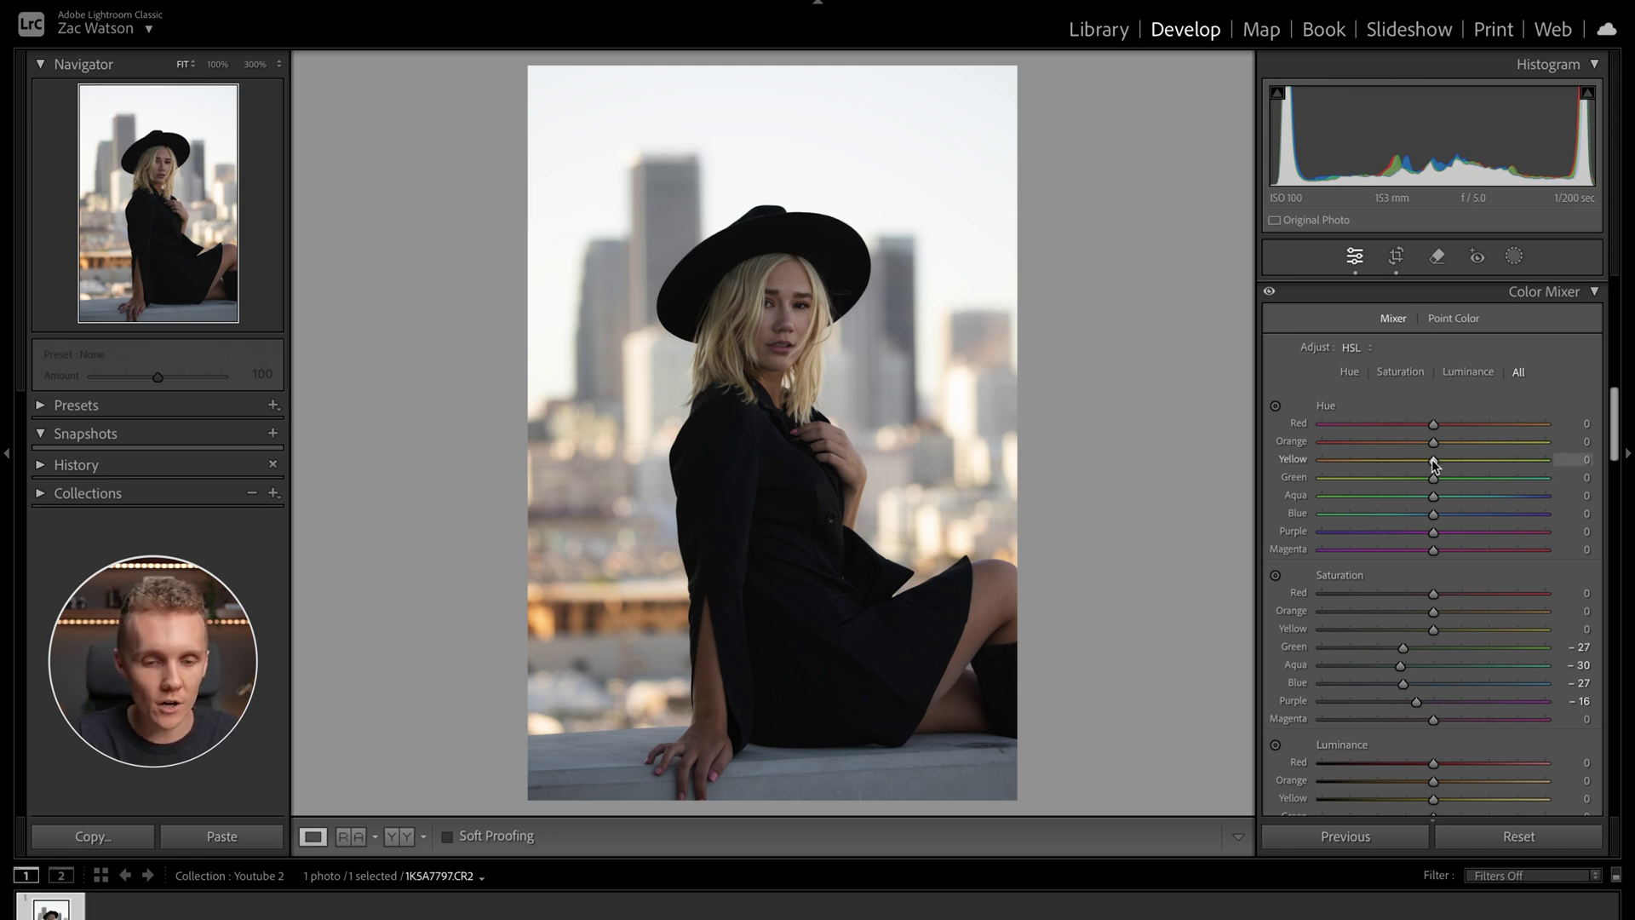
left_click_drag(1432, 458, 1206, 477)
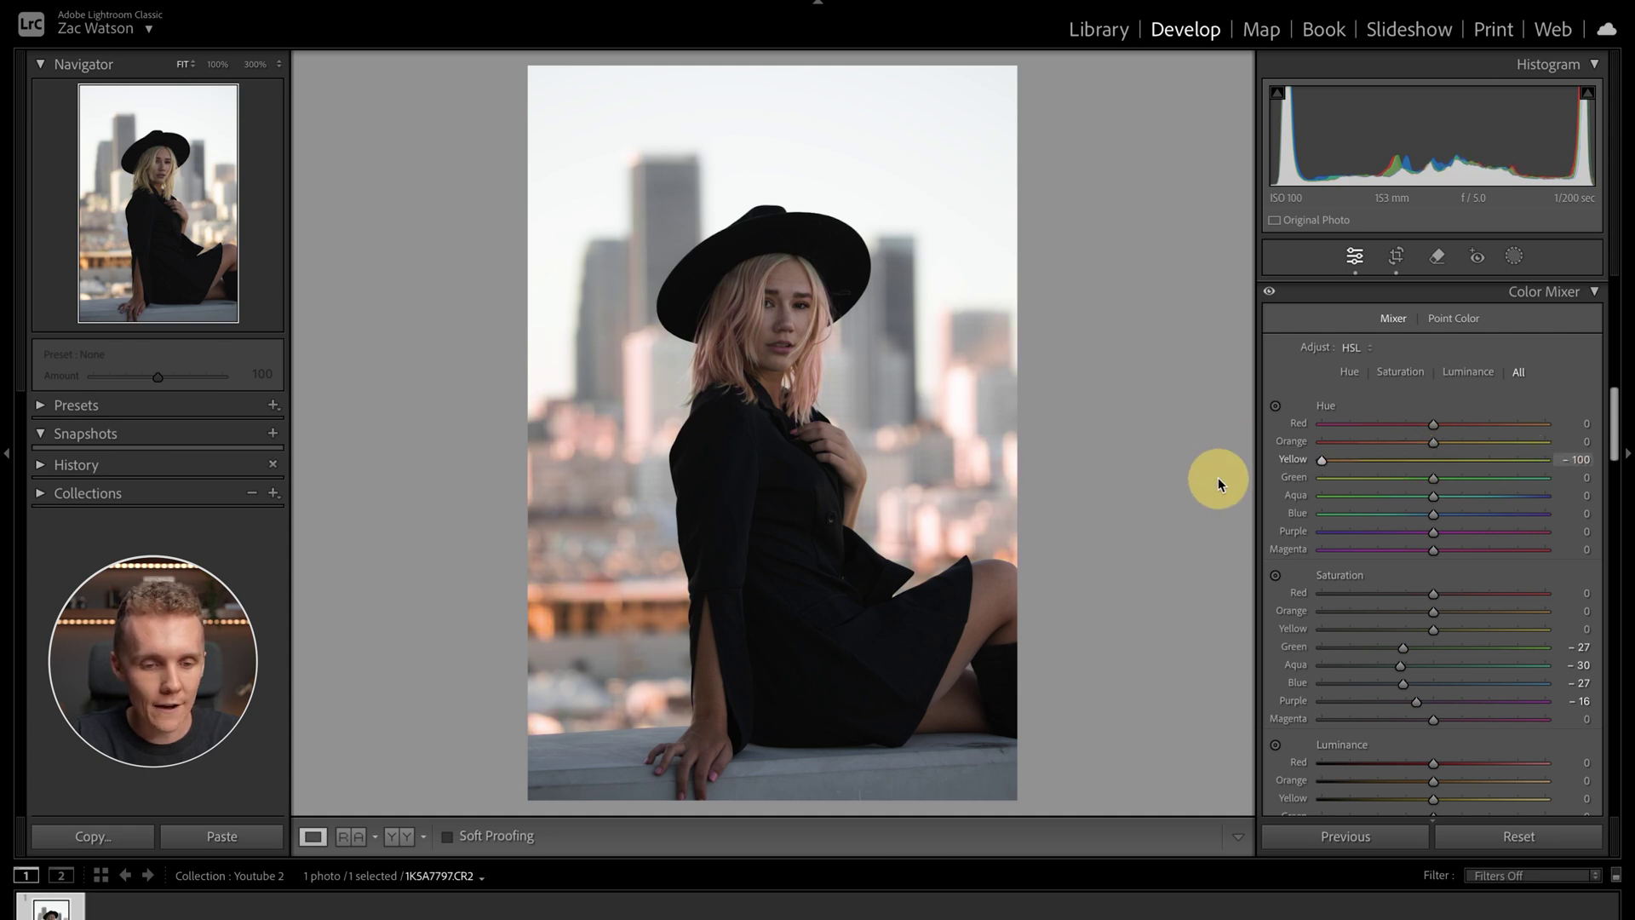
left_click_drag(1313, 479, 1417, 469)
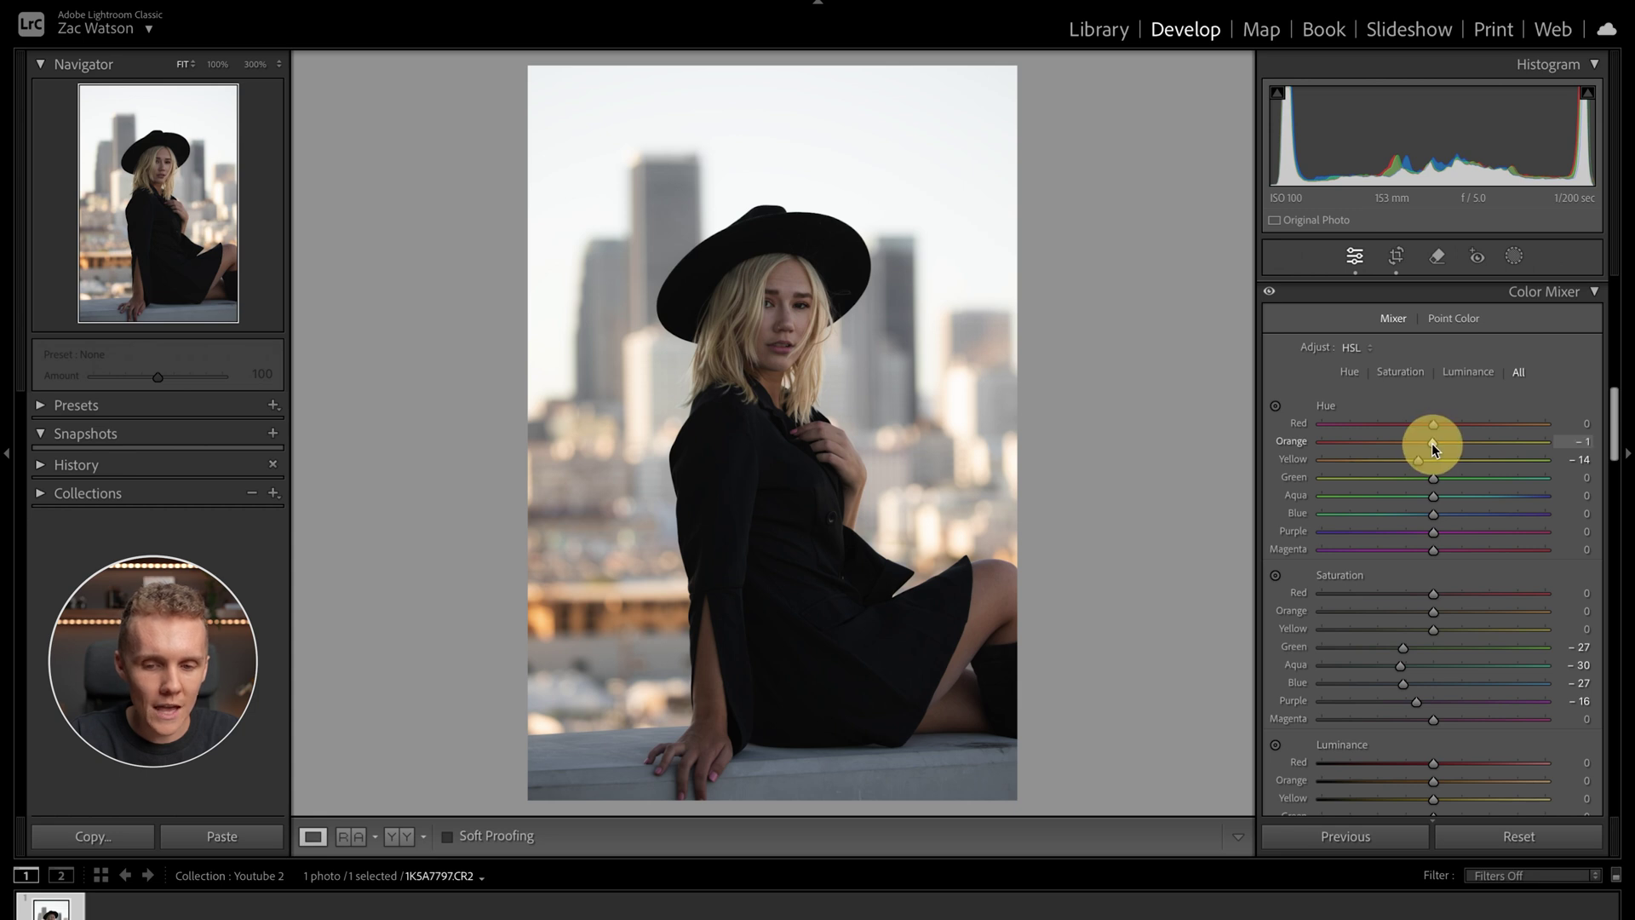
mouse_move(1432, 443)
left_mouse_down()
mouse_move(1295, 437)
mouse_move(1539, 452)
mouse_move(1427, 464)
left_mouse_up()
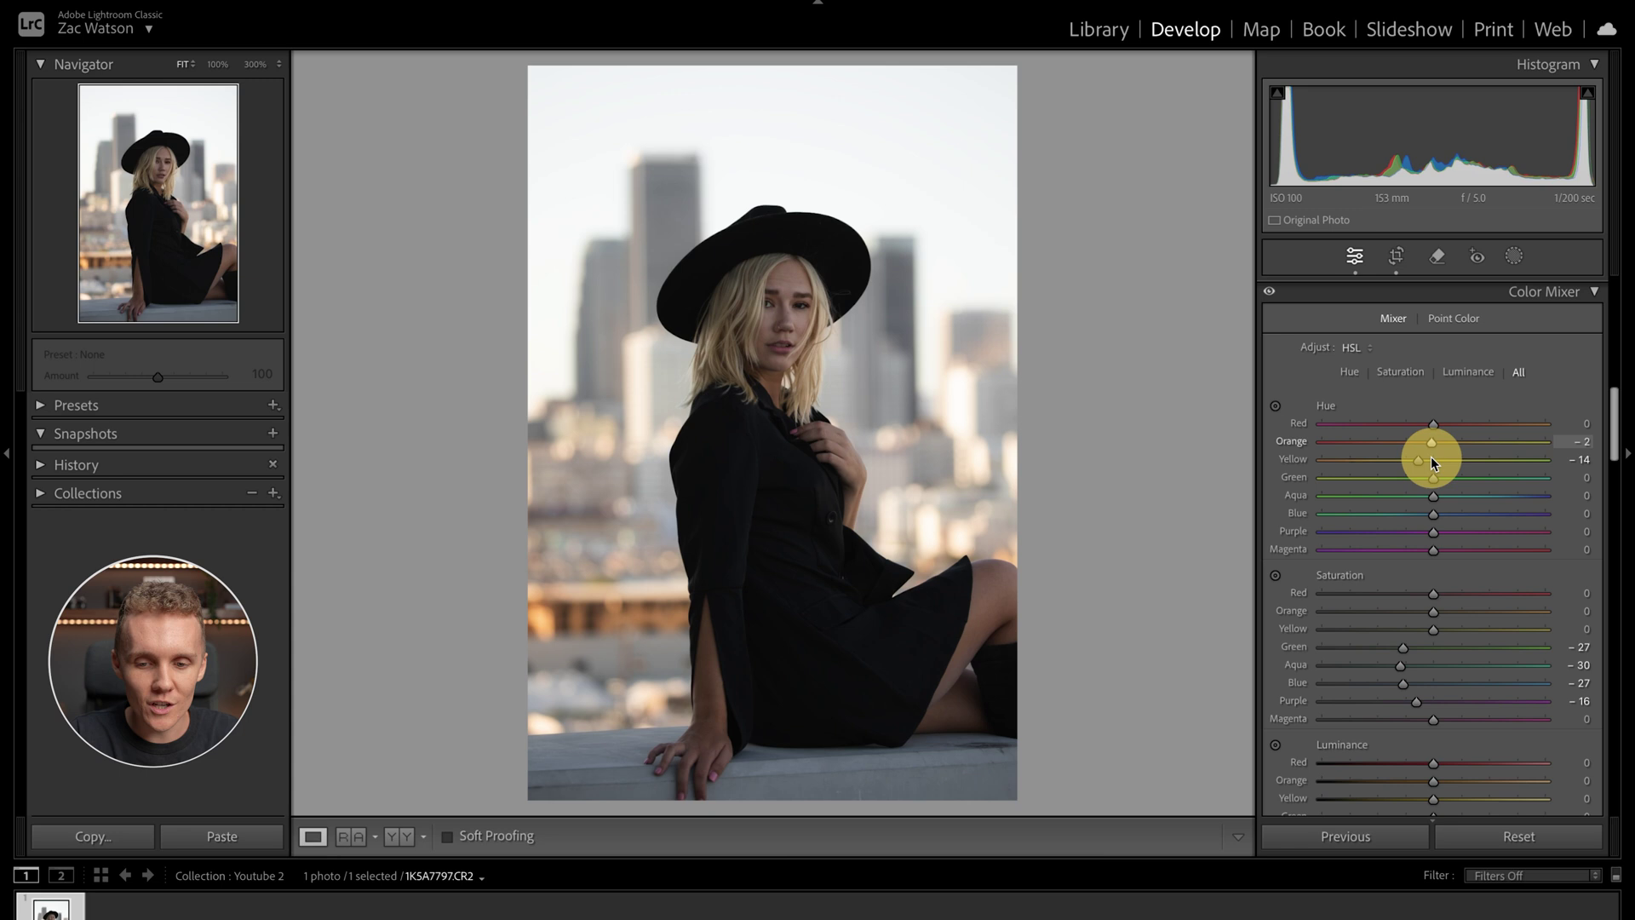
left_click_drag(1429, 462, 1429, 458)
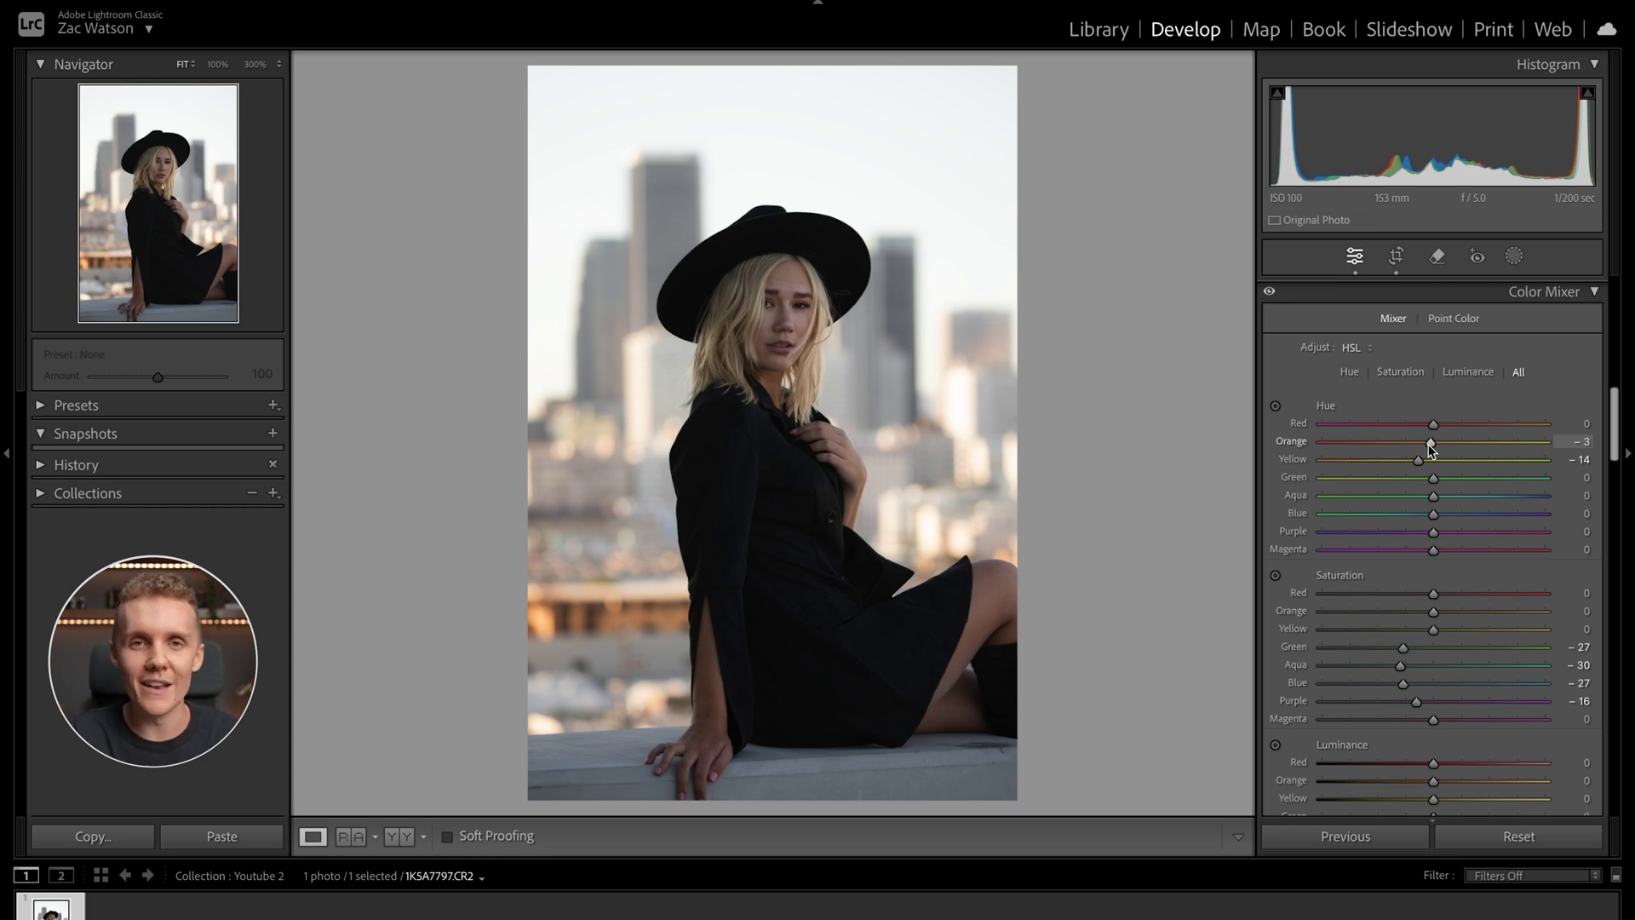
left_click_drag(1435, 483, 1387, 536)
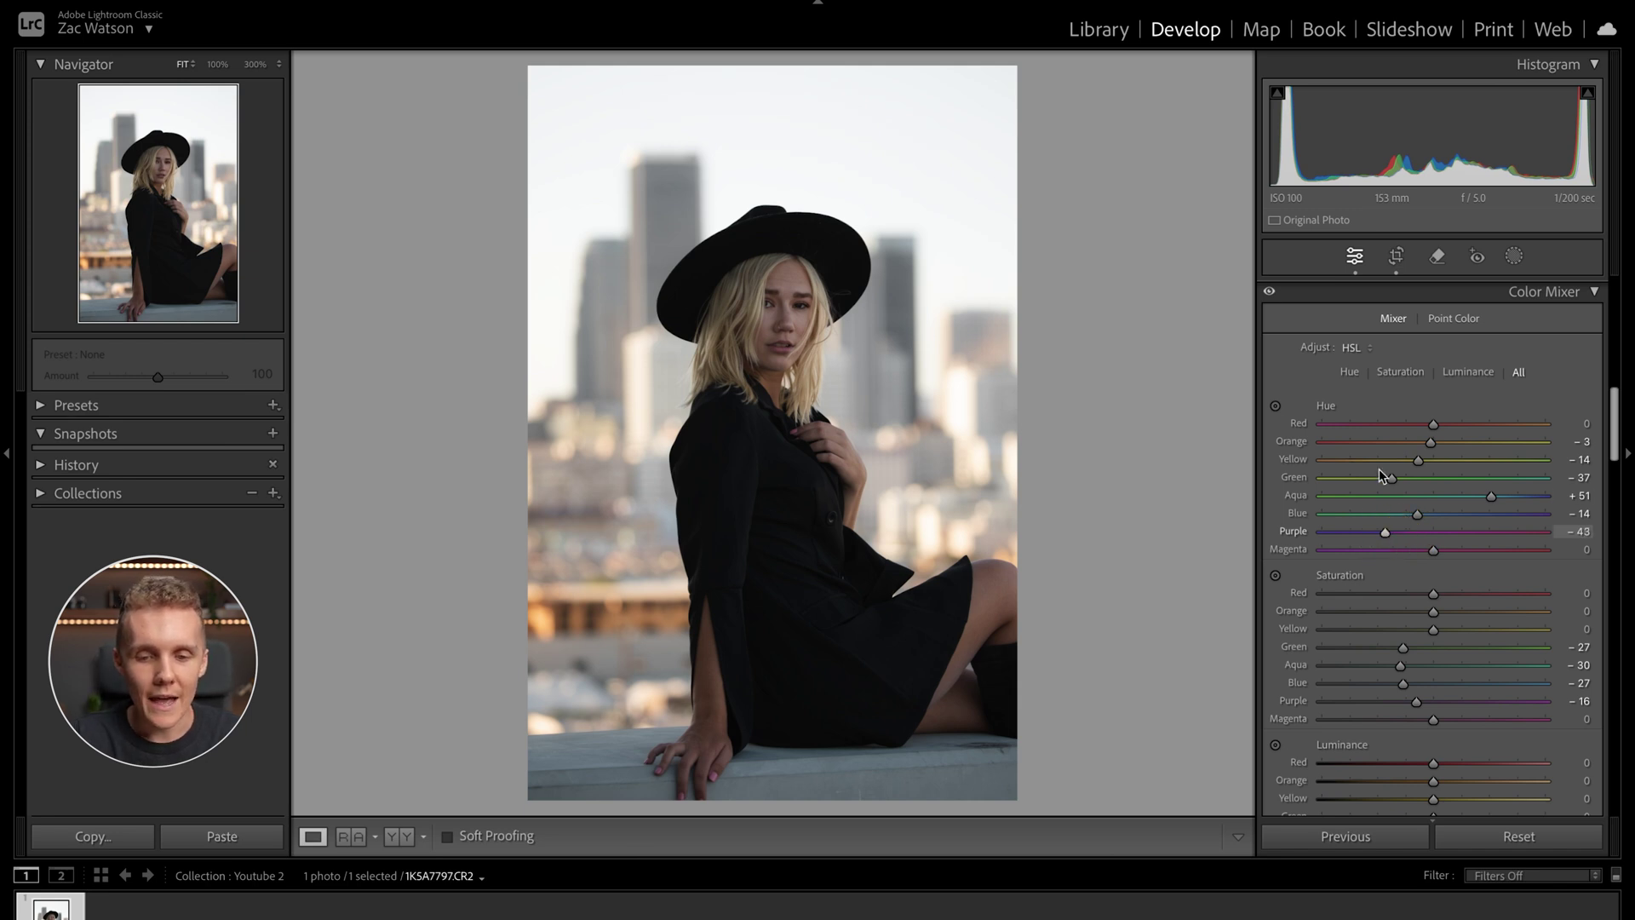
Try Orange saturation at +9 in the HSL mixer, undo it, and reduce Yellow saturation to −23.
left_click(1269, 293)
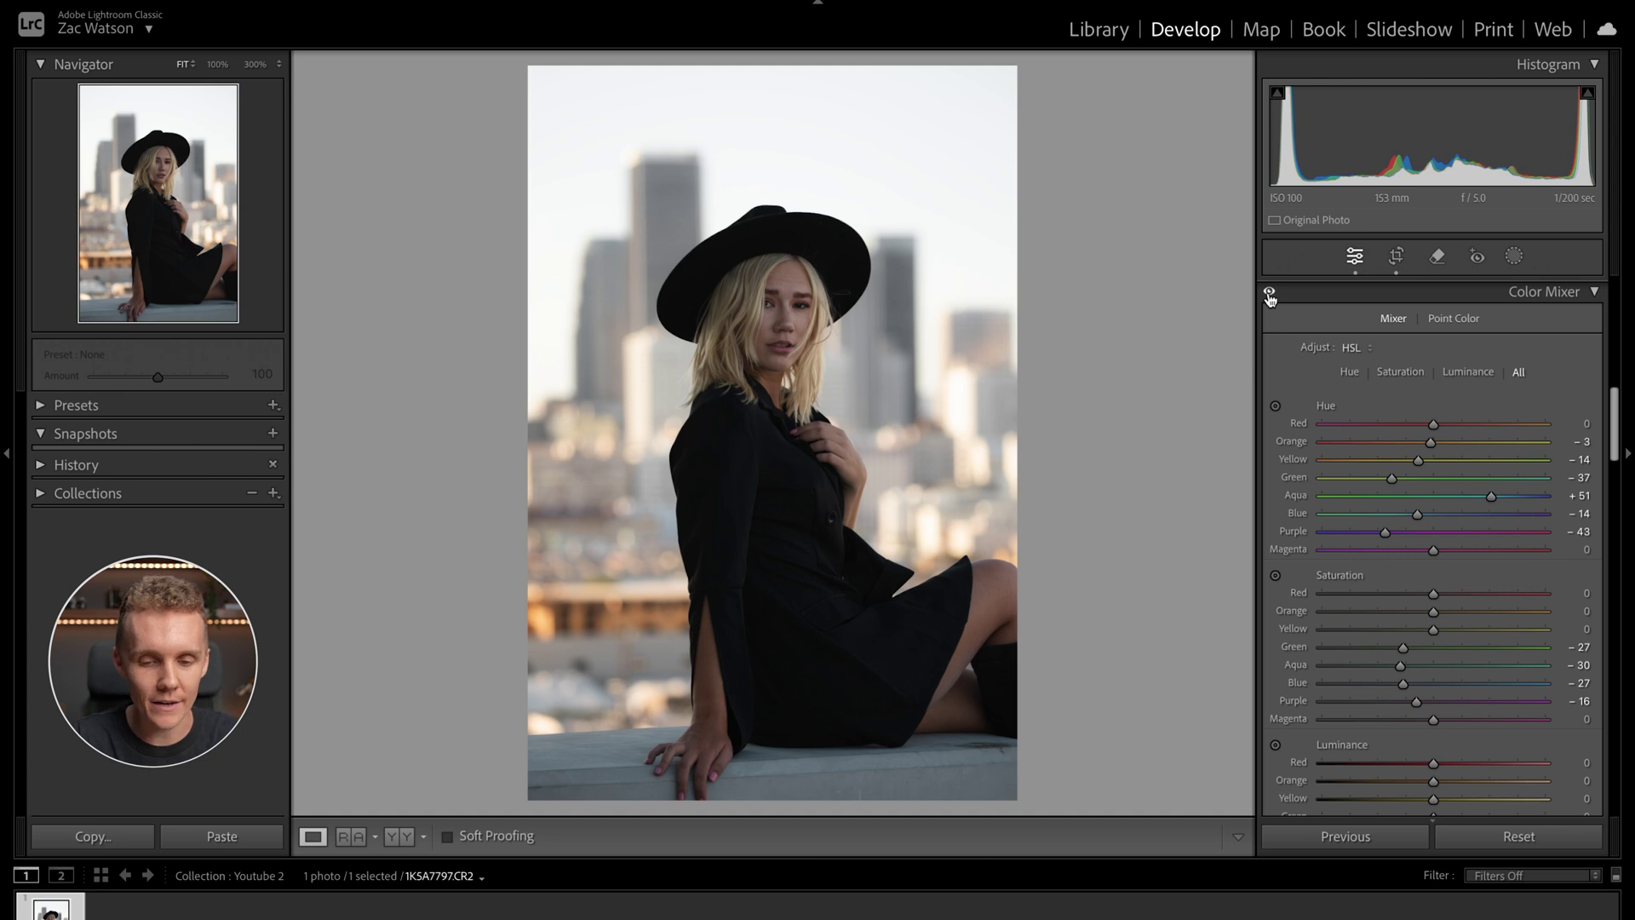
scroll(1432, 534, "down", 3)
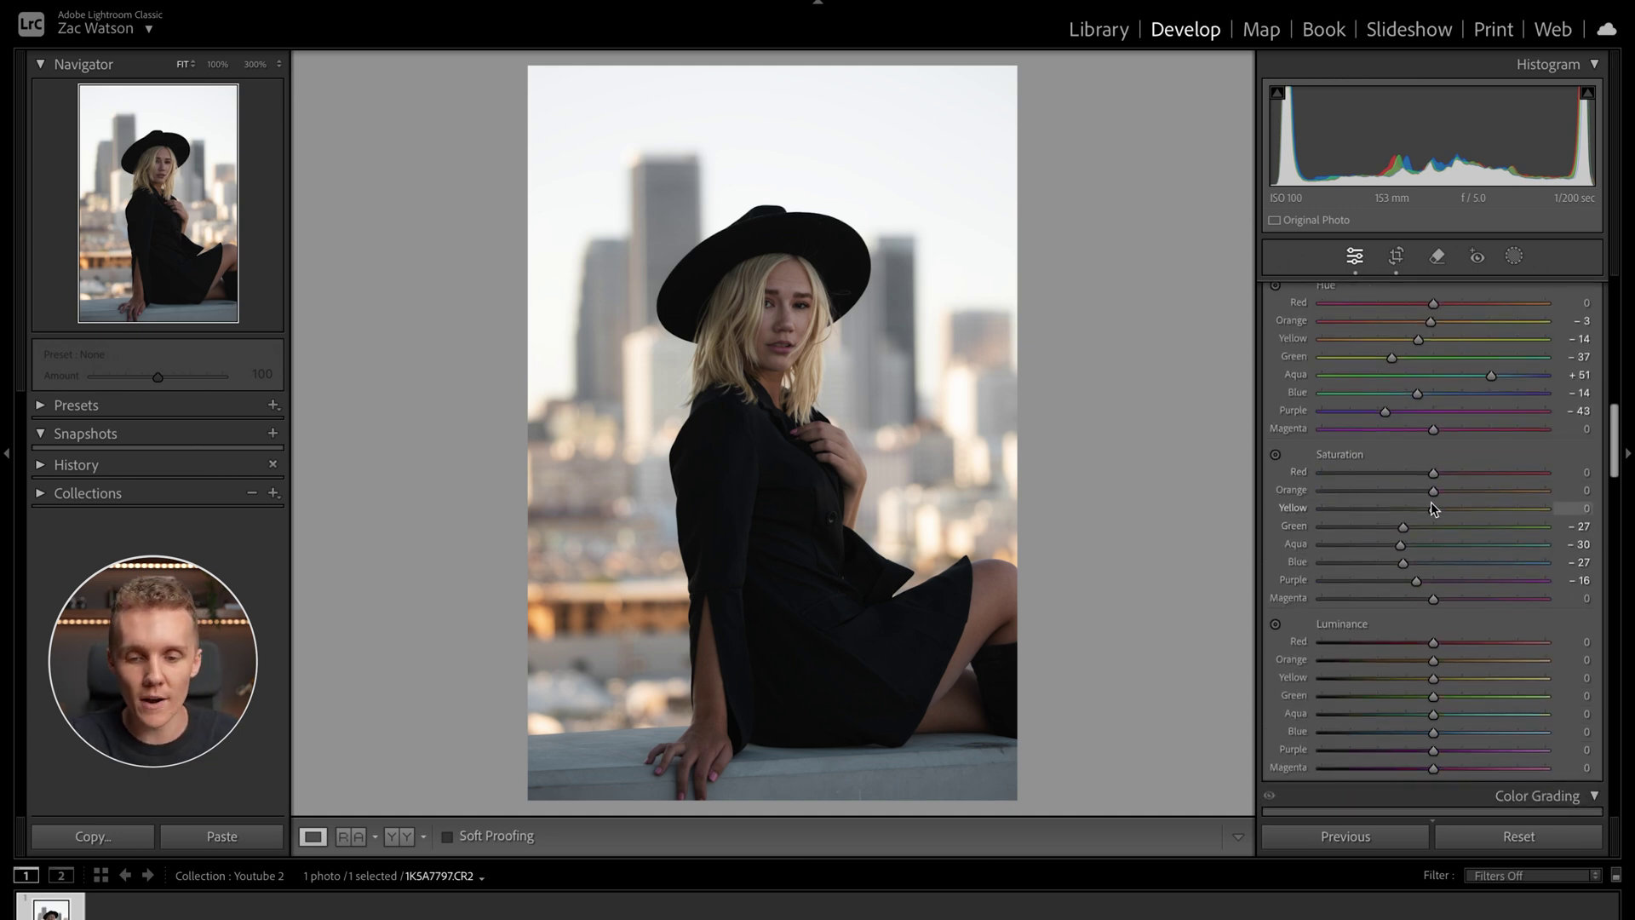
mouse_move(1435, 498)
left_mouse_down()
mouse_move(1533, 502)
mouse_move(1445, 507)
left_mouse_up()
key("ctrl+z")
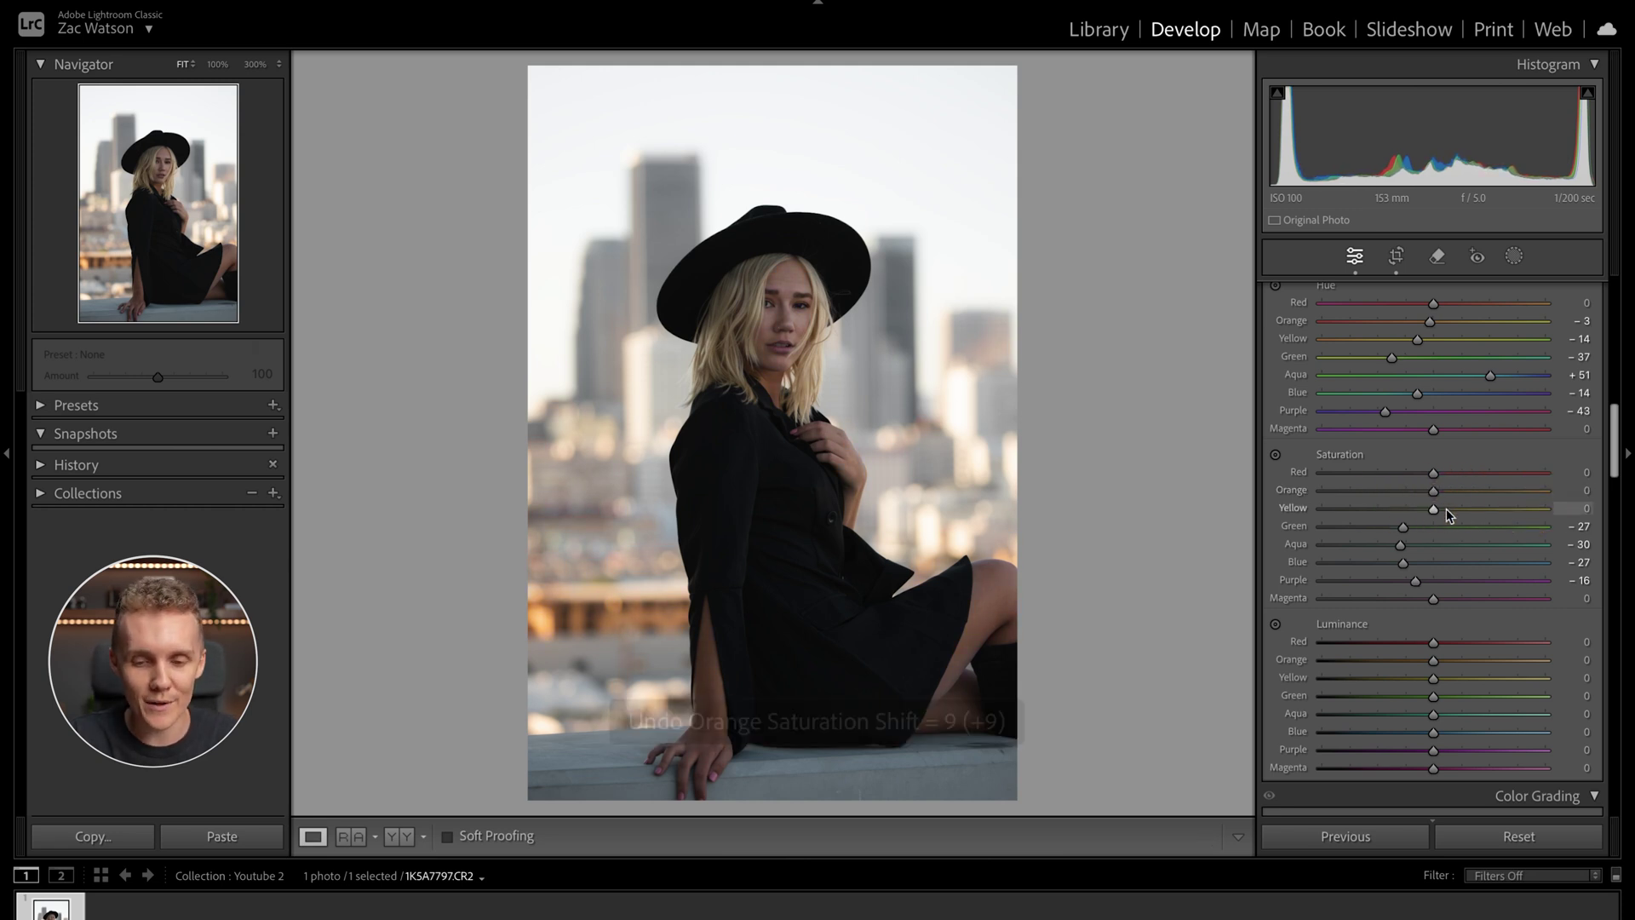
left_click_drag(1432, 509, 1414, 547)
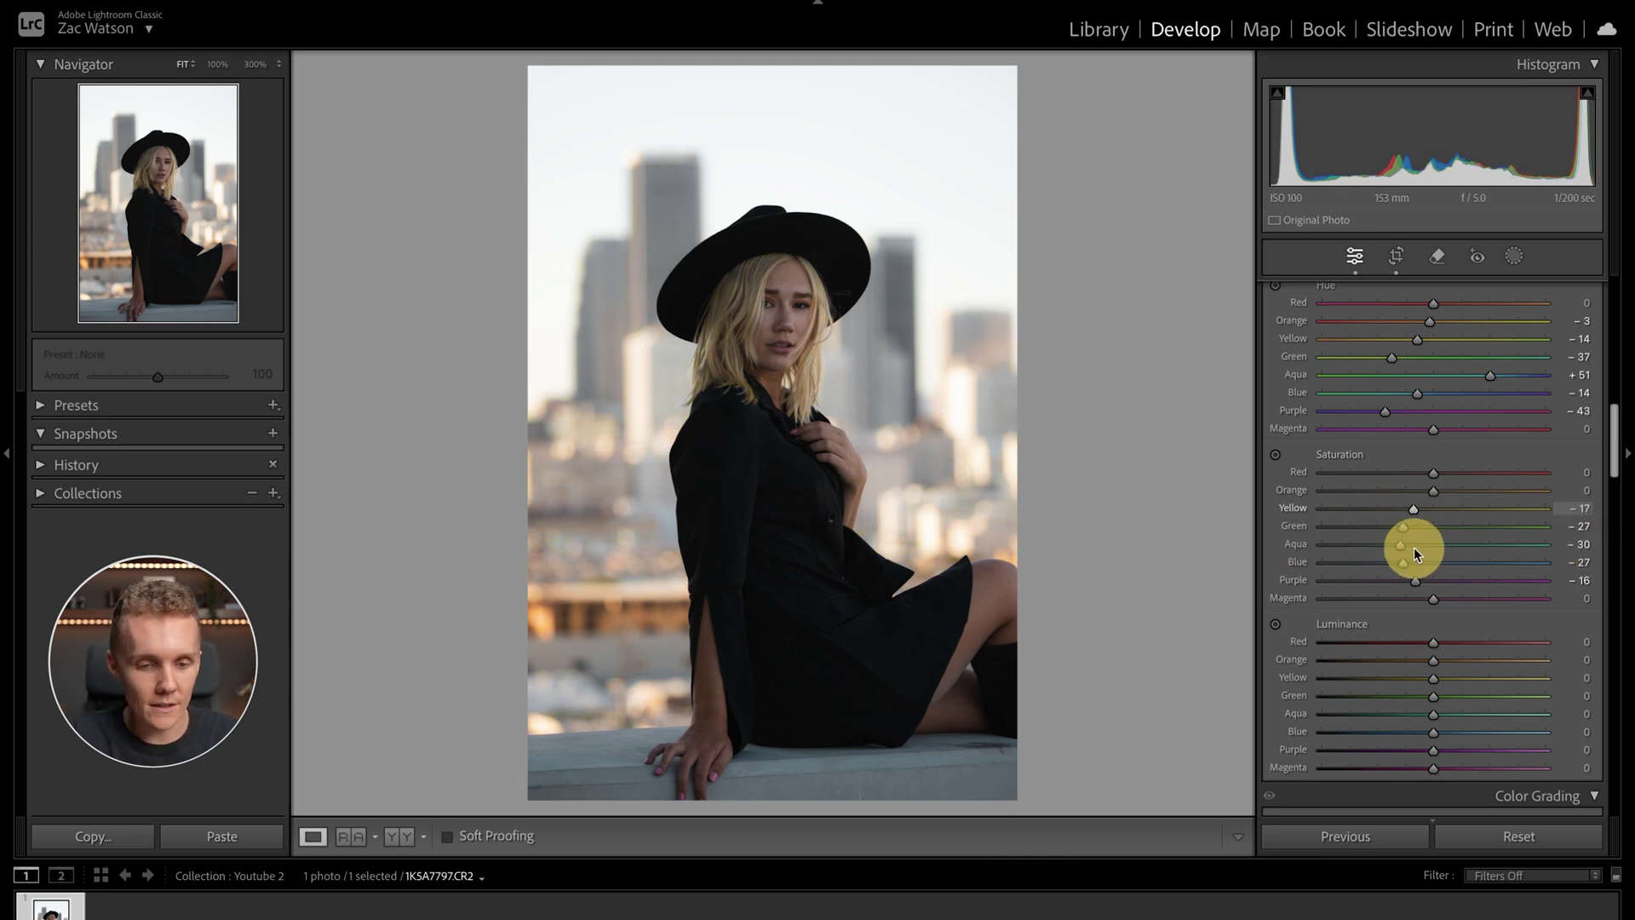
left_click_drag(1414, 547, 1407, 548)
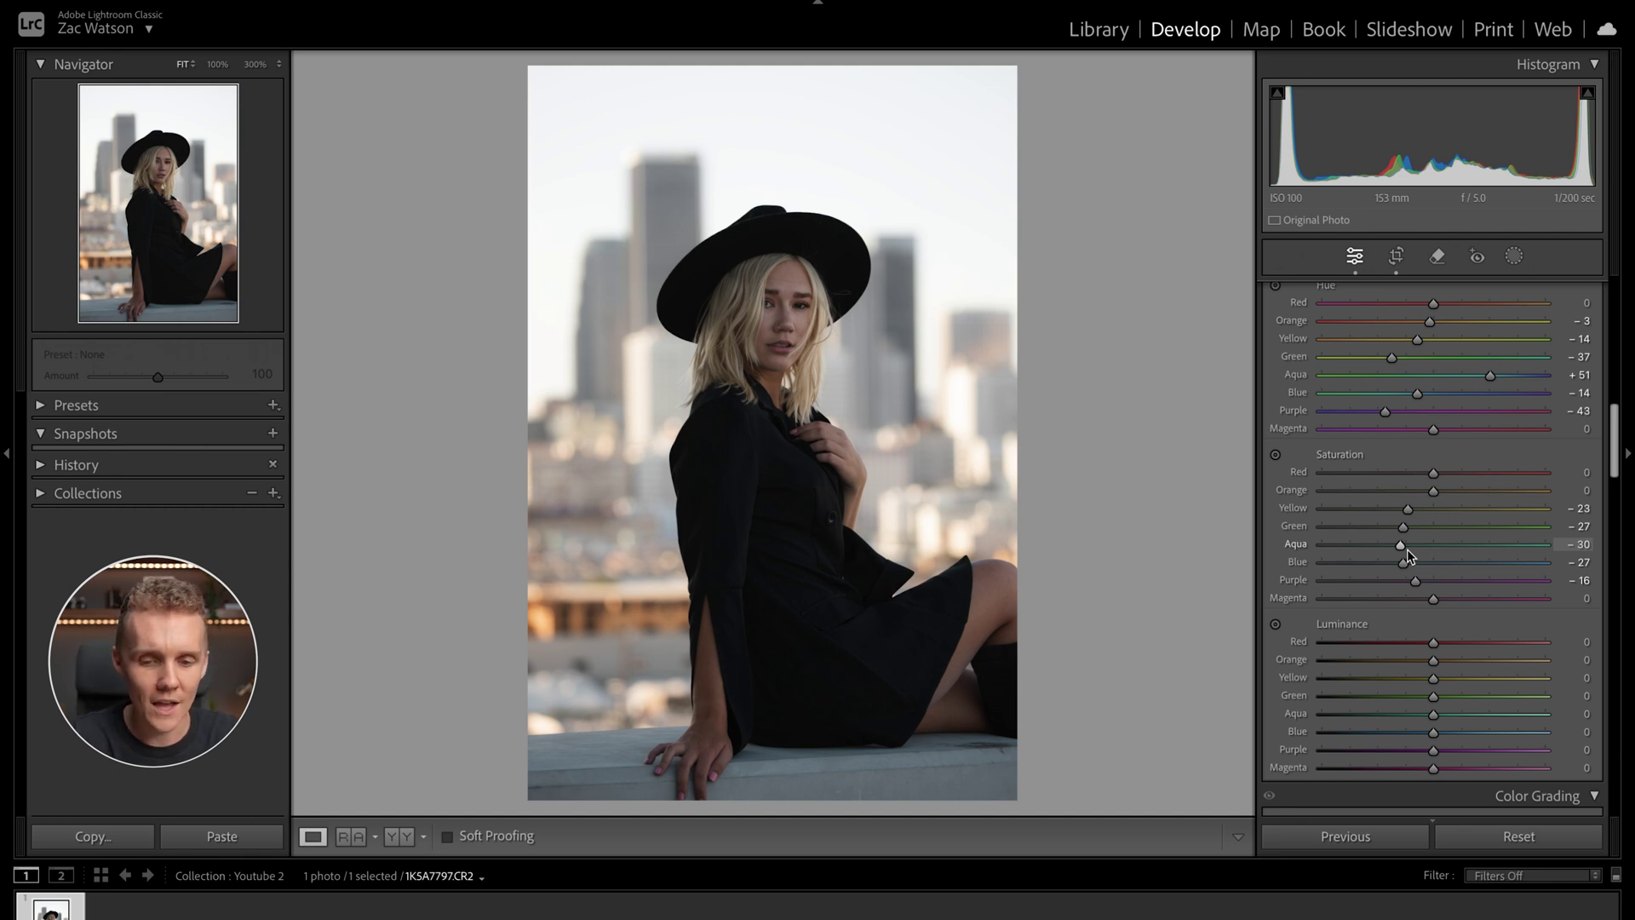
Brighten the skin and hair tones by raising HSL luminance to Yellow +15 and Orange +7.
scroll(1407, 554, "down", 3)
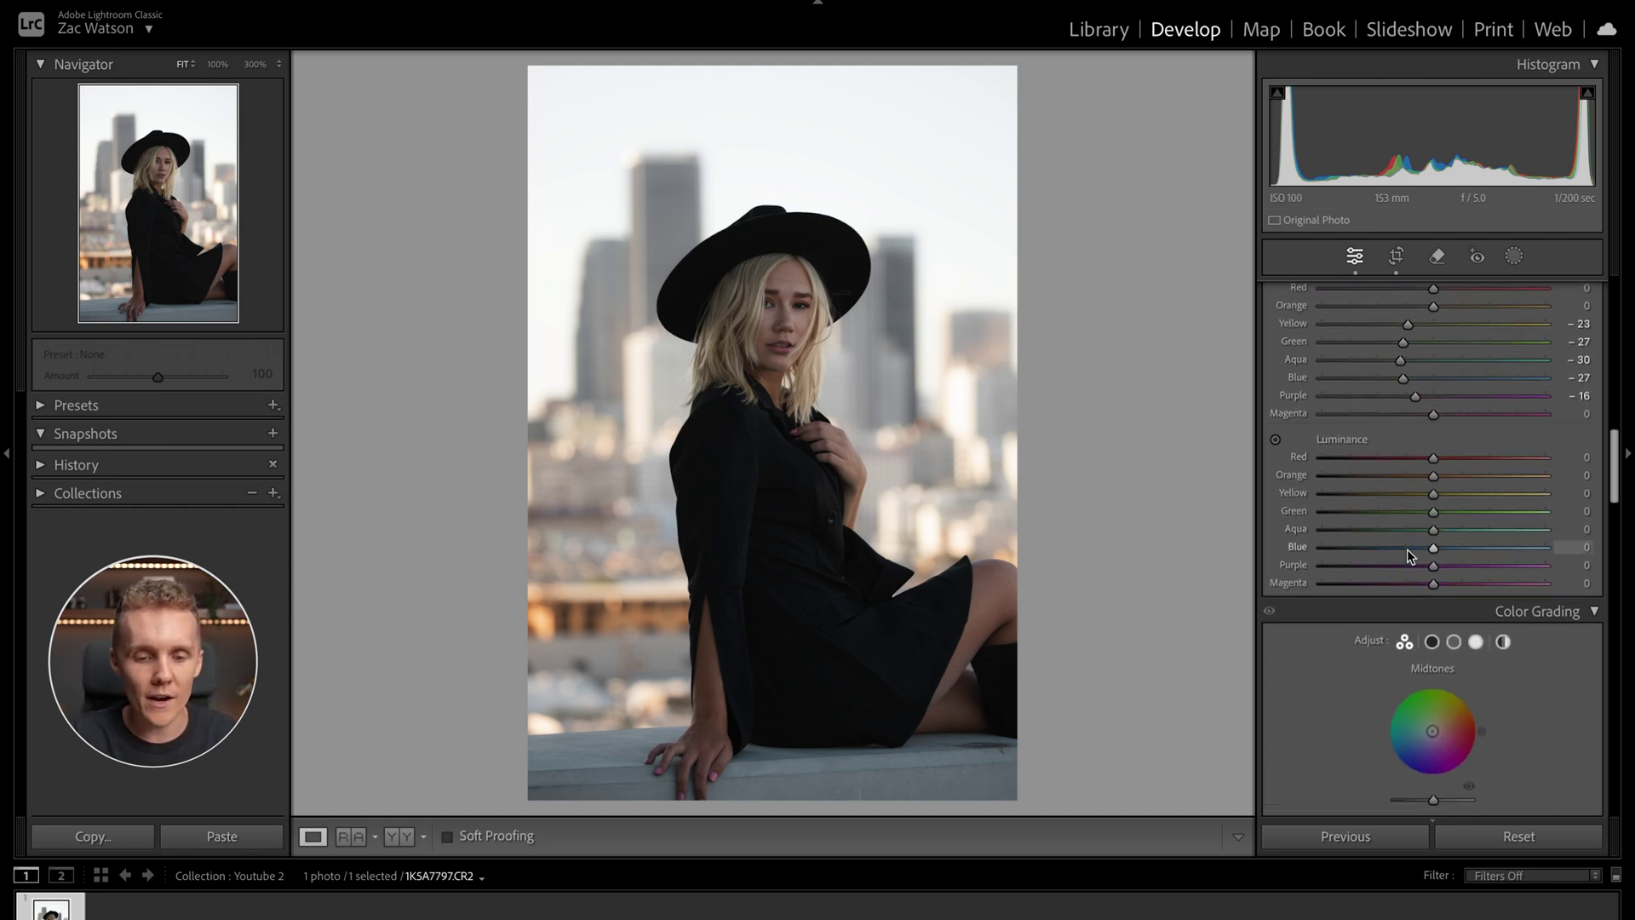
scroll(1406, 554, "down", 1)
scroll(1414, 515, "up", 1)
mouse_move(1433, 471)
left_mouse_down()
mouse_move(1480, 470)
mouse_move(1452, 475)
left_mouse_up()
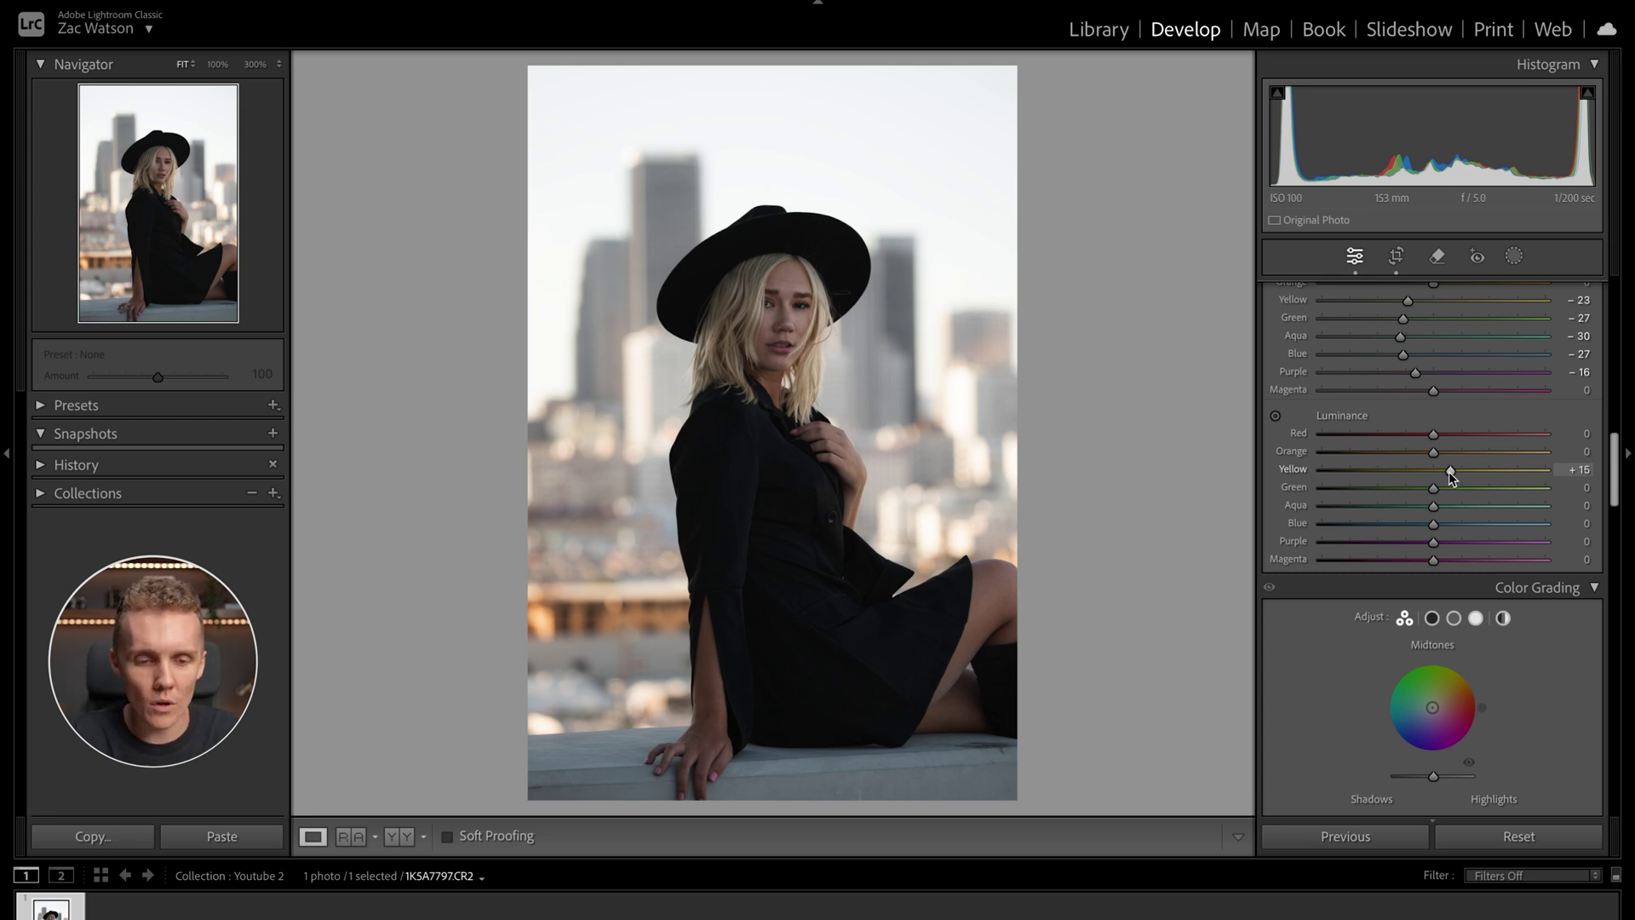
left_click_drag(1432, 452, 1441, 456)
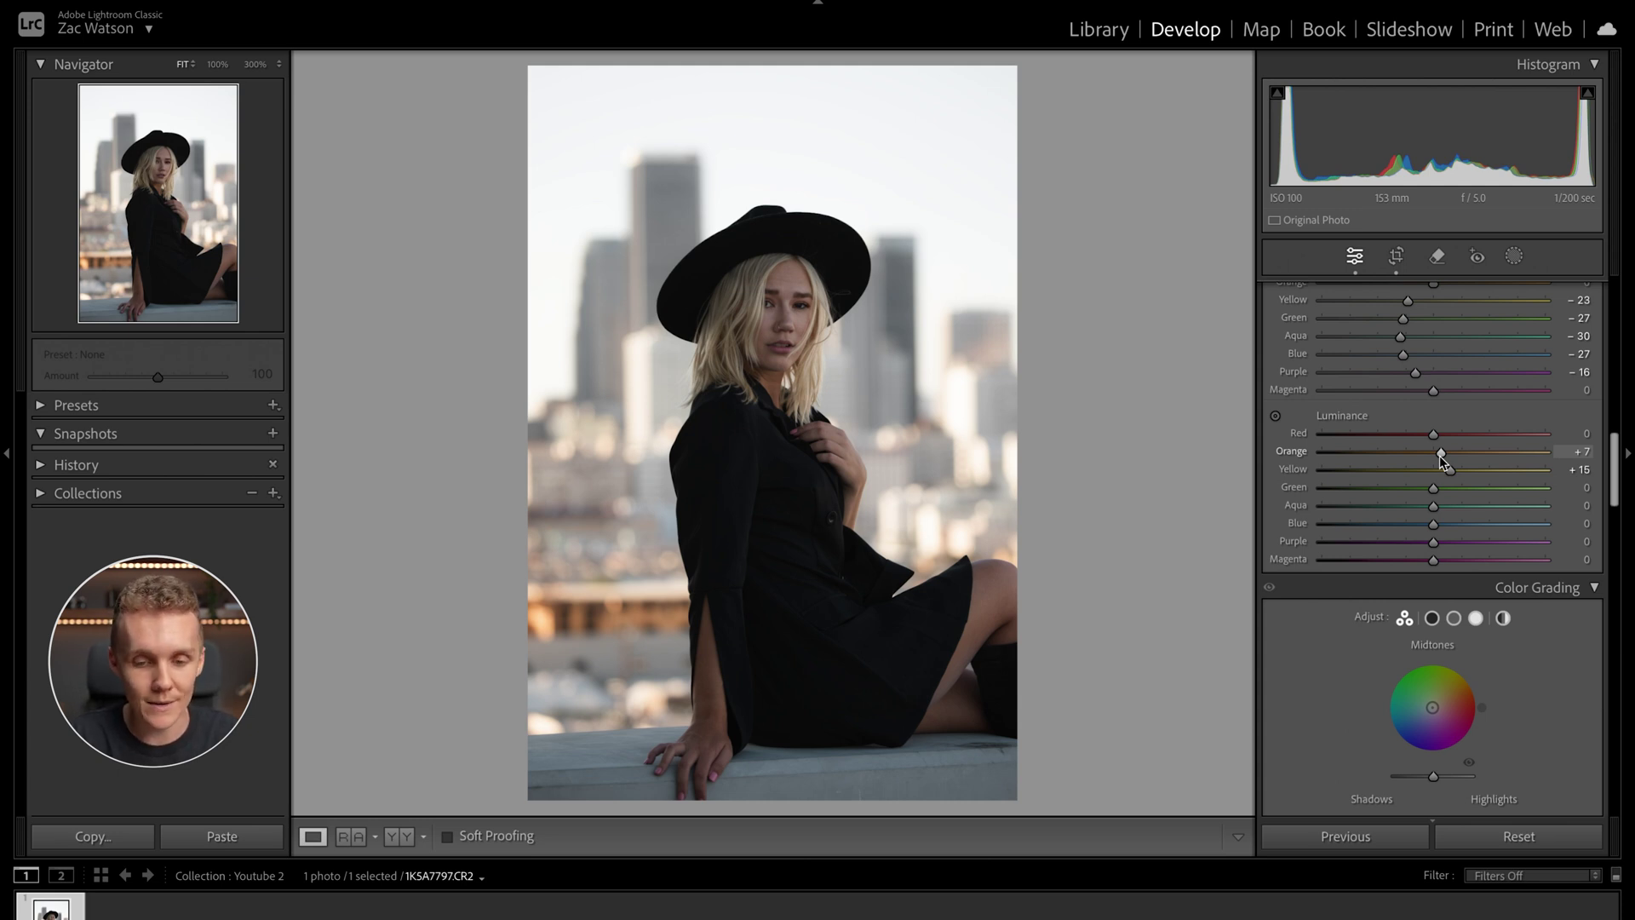
scroll(1373, 626, "up", 5)
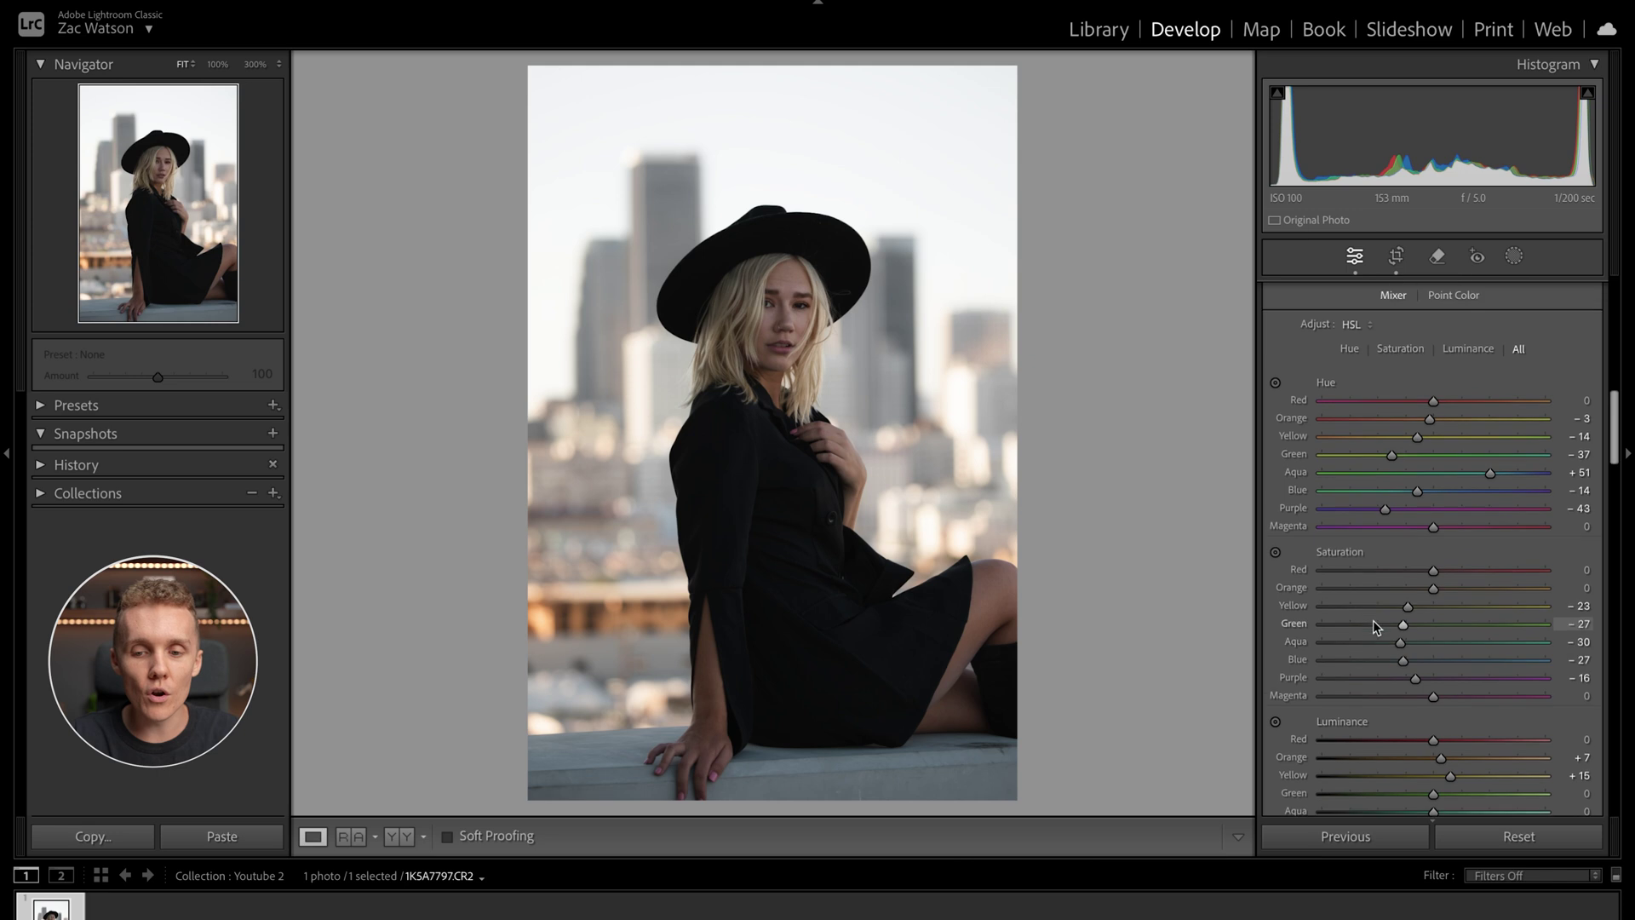
Colour grade the highlights to hue 24, saturation 19, the midtones to hue 25, saturation 7, and the shadows to hue 208, saturation 8.
scroll(1373, 620, "down", 5)
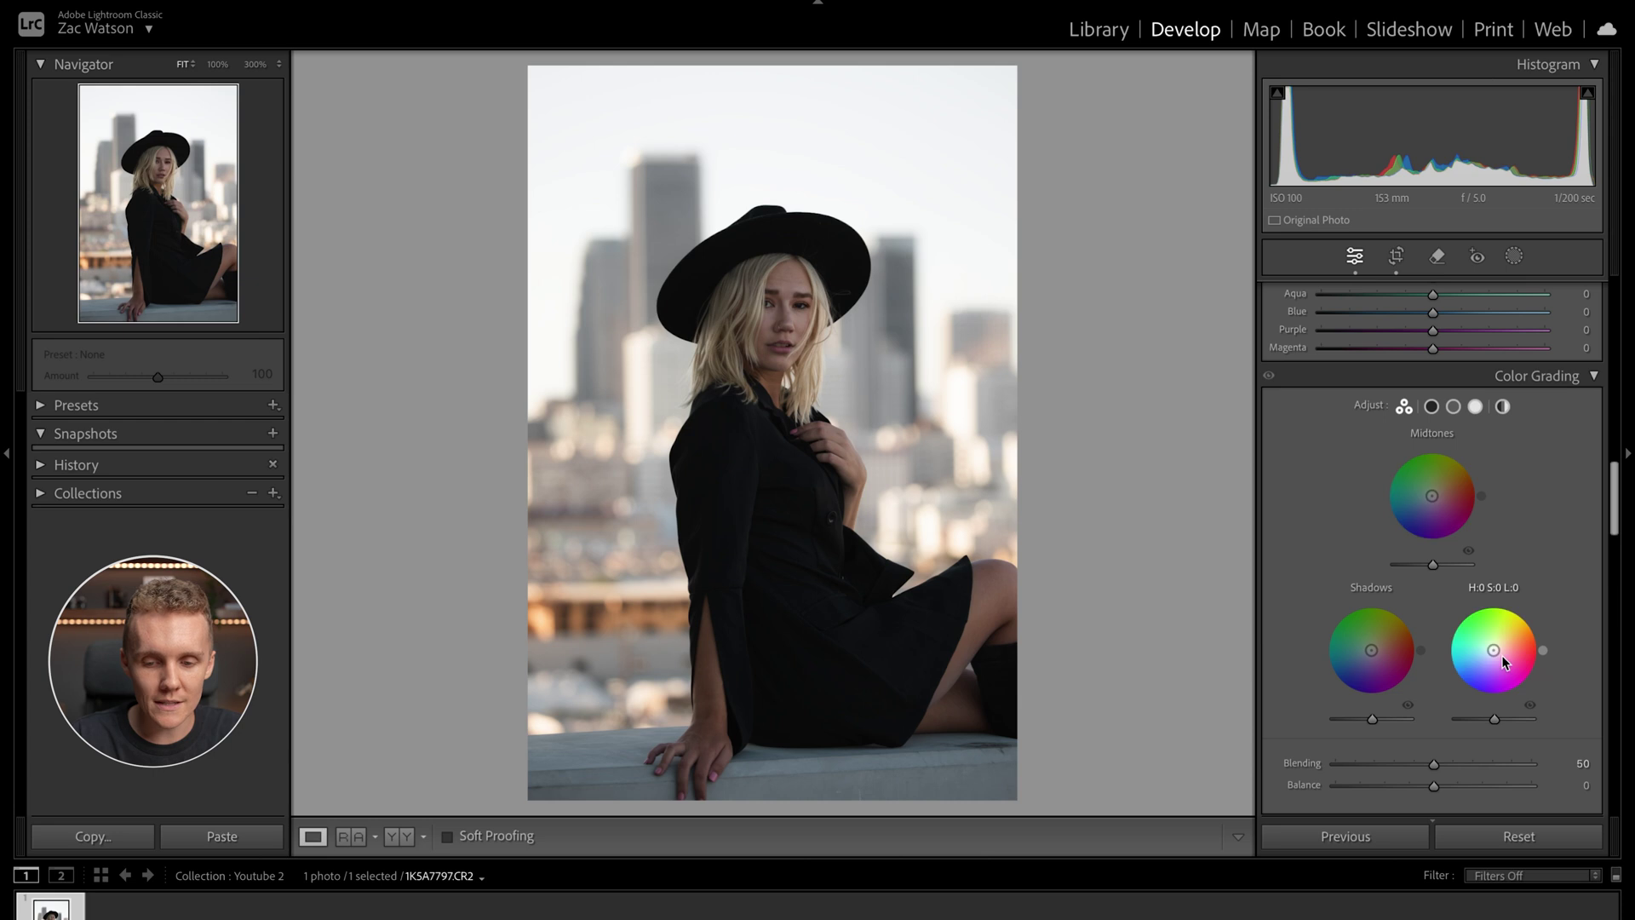
left_click_drag(1493, 649, 1502, 651)
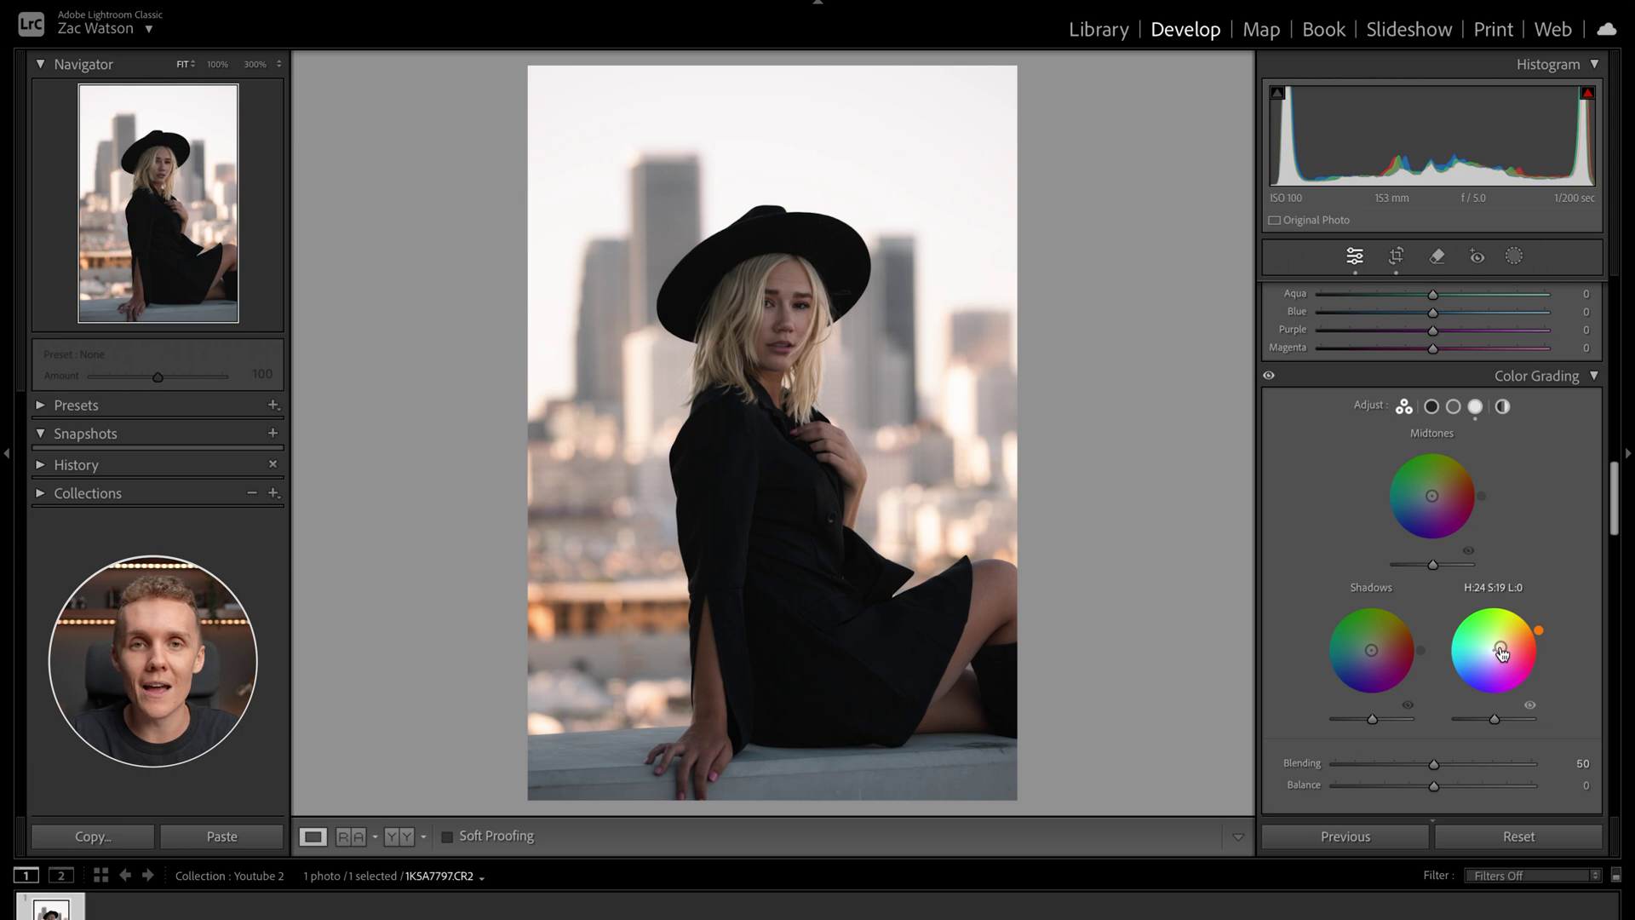
left_click_drag(1432, 495, 1433, 494)
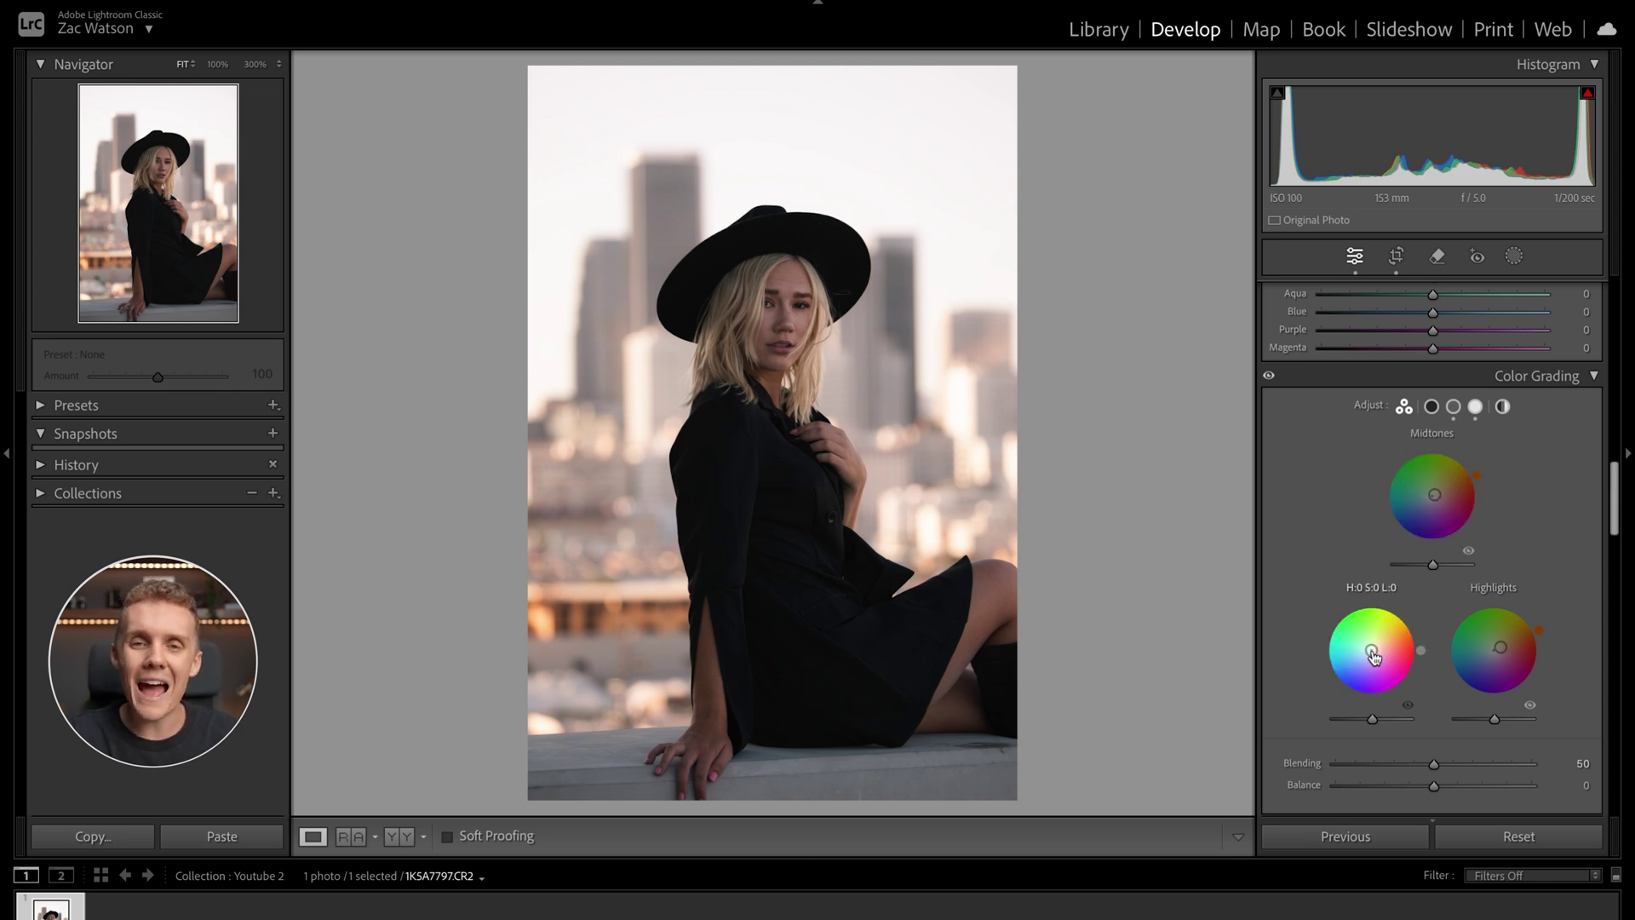
mouse_move(1373, 655)
left_mouse_down()
mouse_move(1336, 687)
mouse_move(1327, 673)
mouse_move(1369, 652)
left_mouse_up()
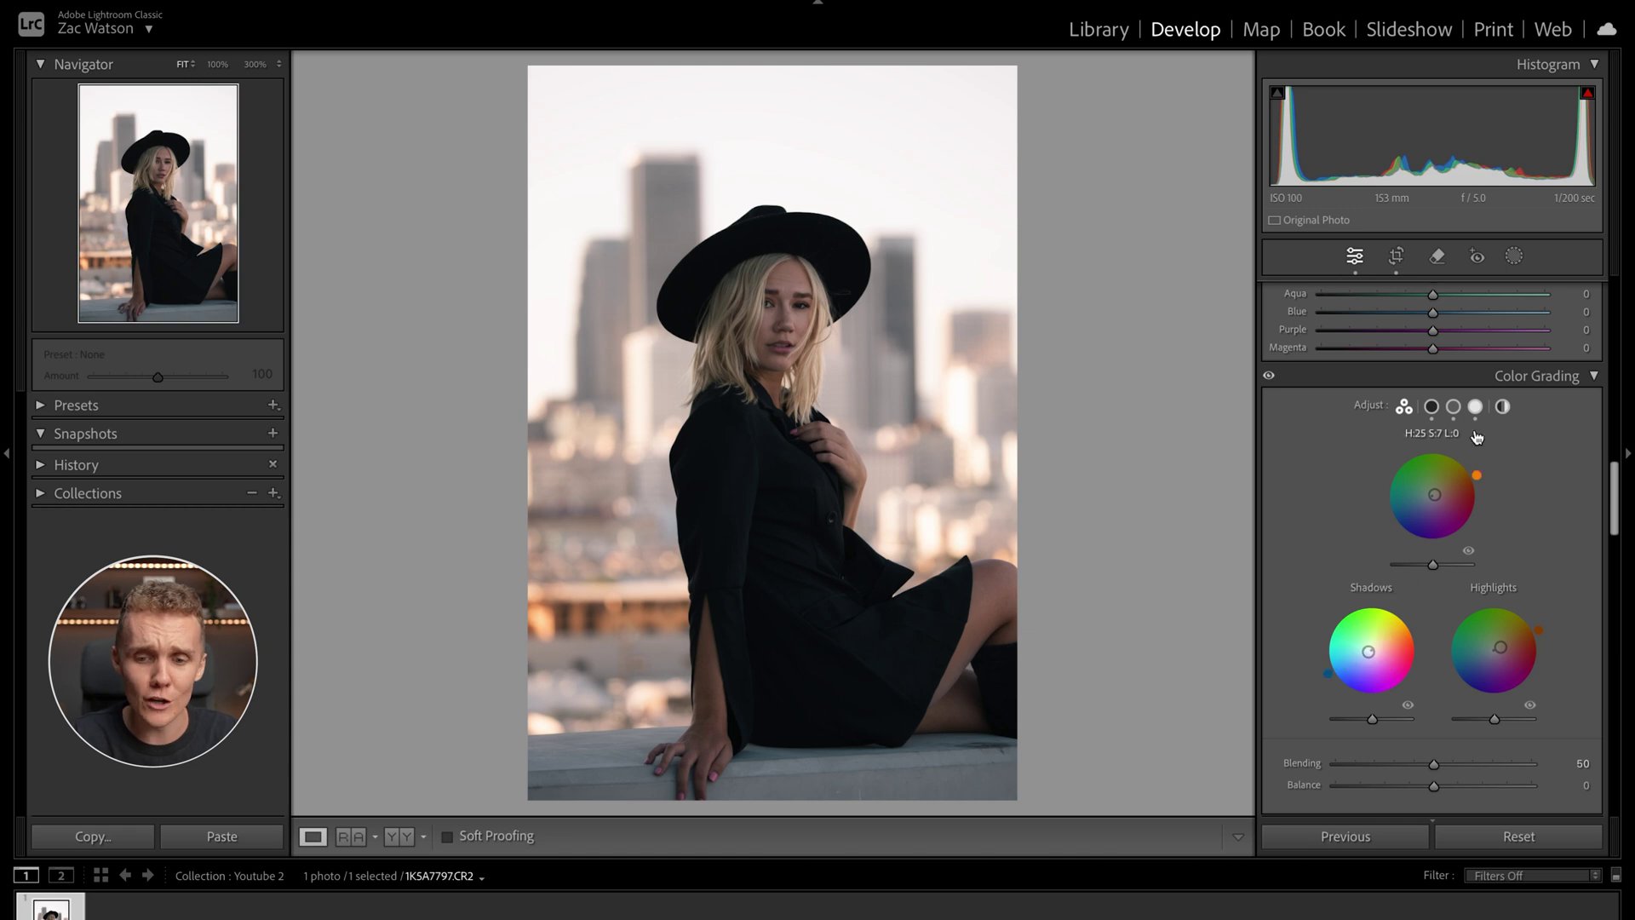
Try a shadow tint saturation of 36, undo it, and lower the shadows' saturation to 4.
left_click(1430, 409)
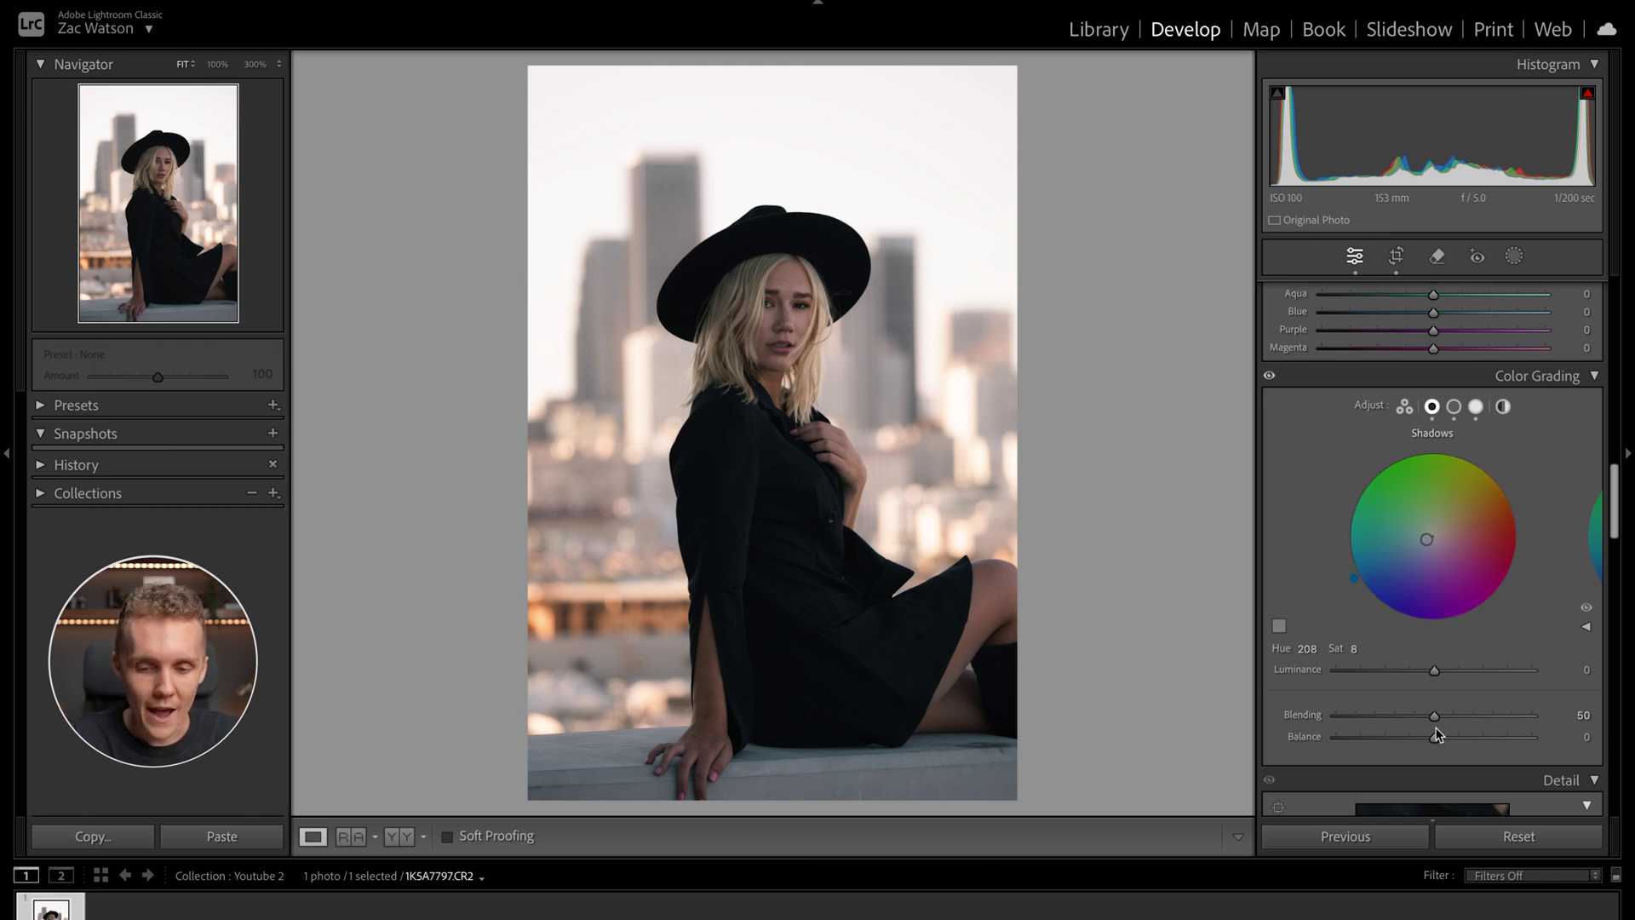
left_click_drag(1426, 539, 1400, 551)
key("ctrl+z")
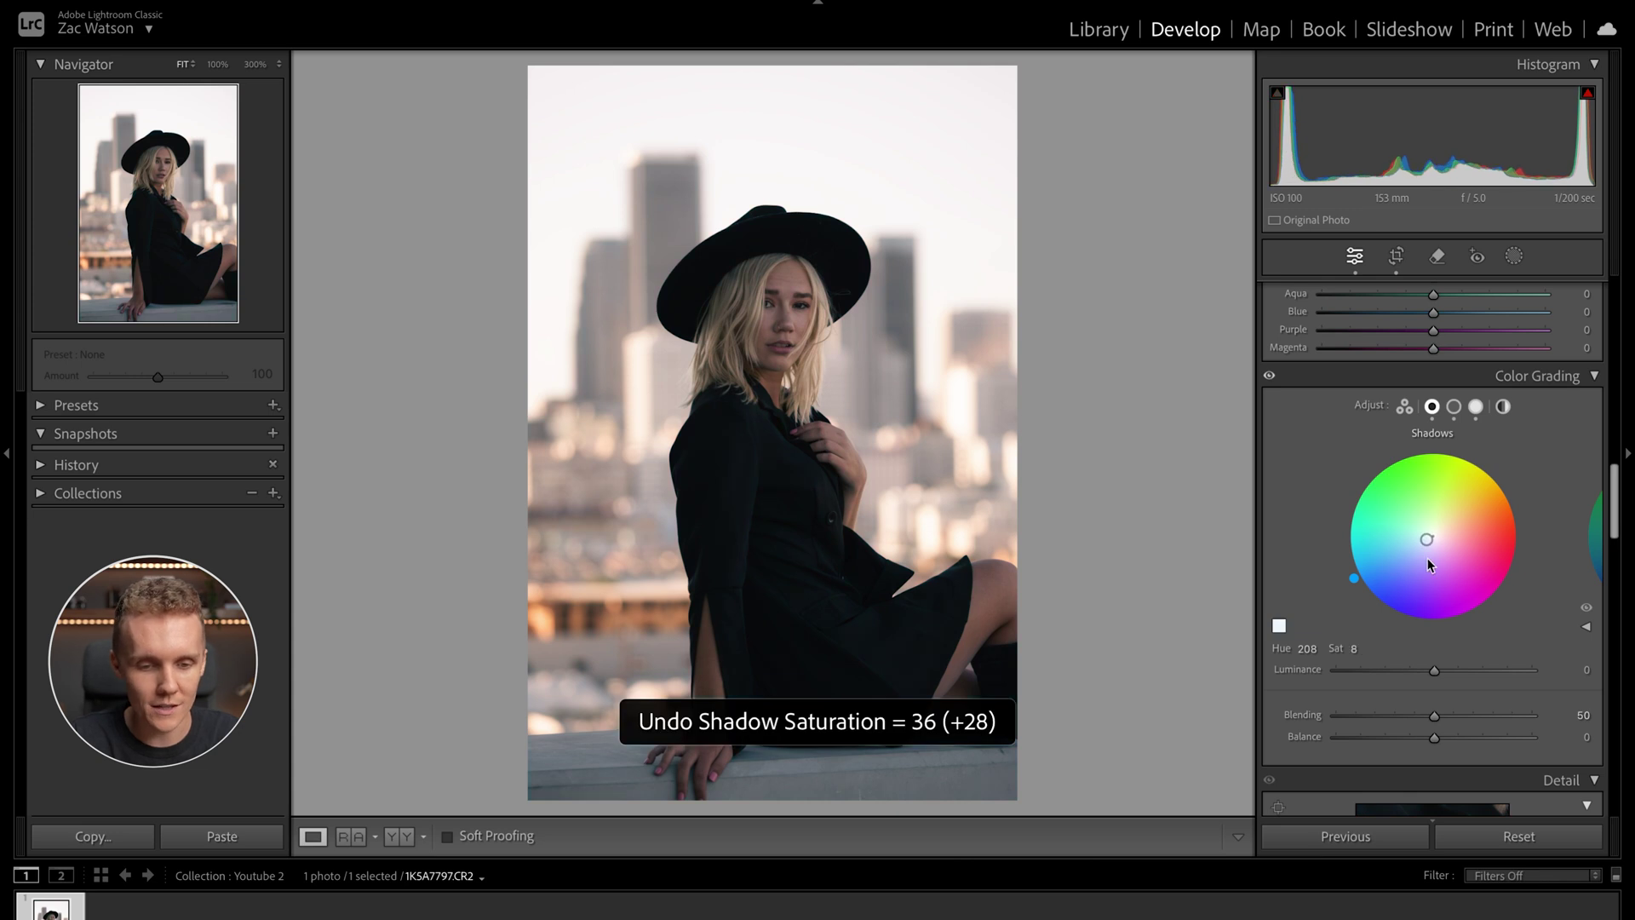
left_click_drag(1427, 538, 1430, 537)
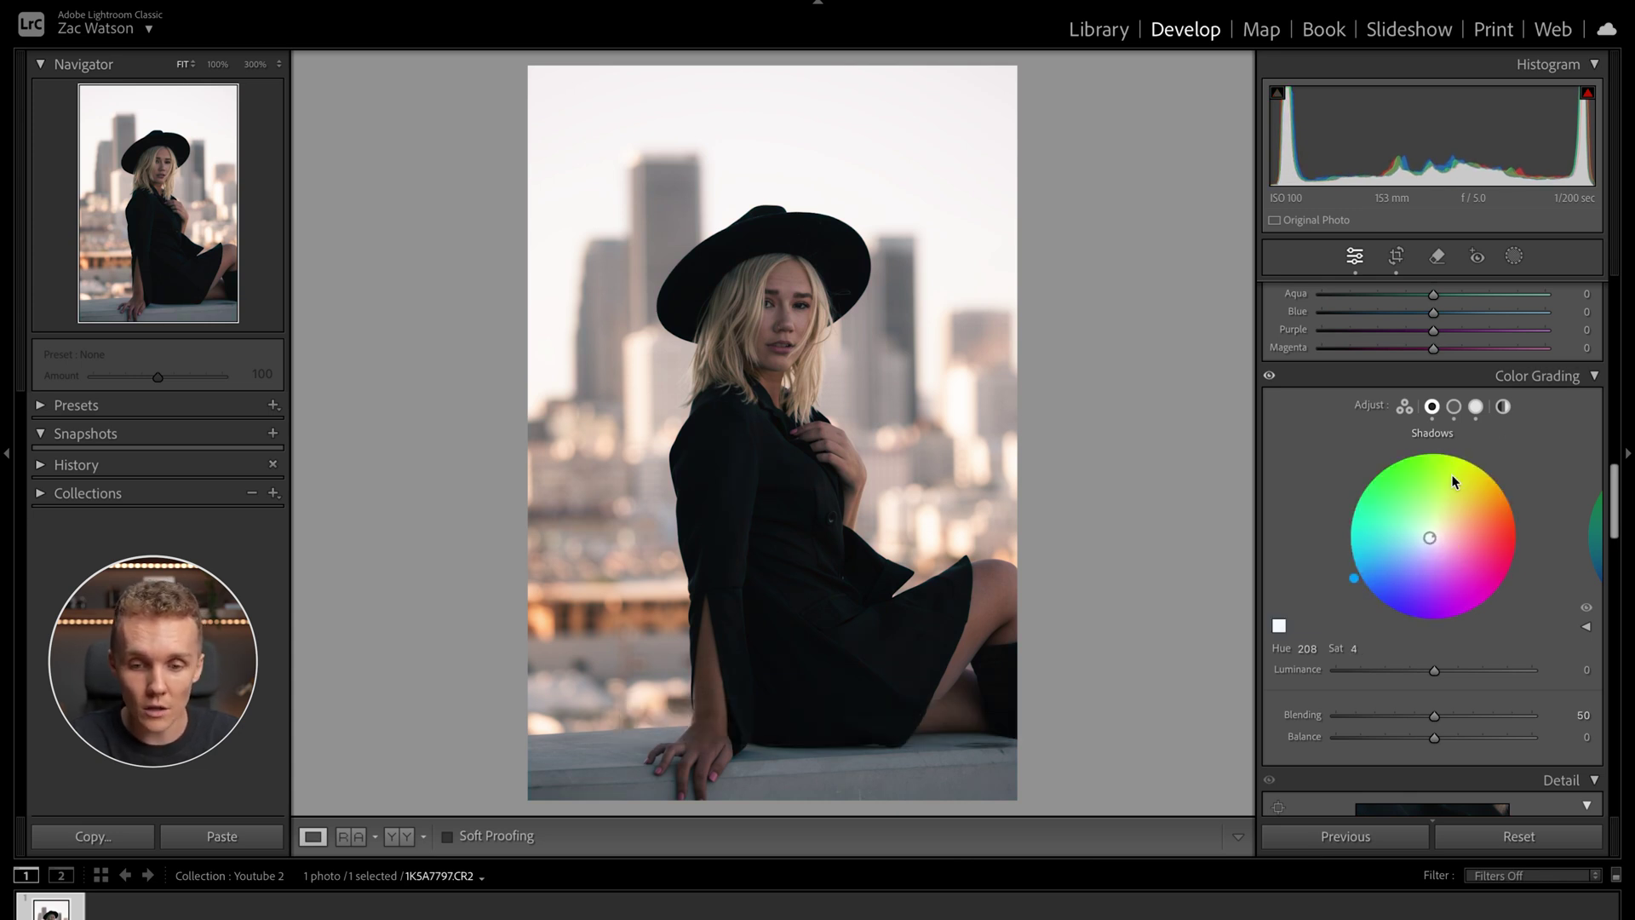
Remove the midtone and shadow tints by setting both colour grading saturations to 0.
left_click(1454, 408)
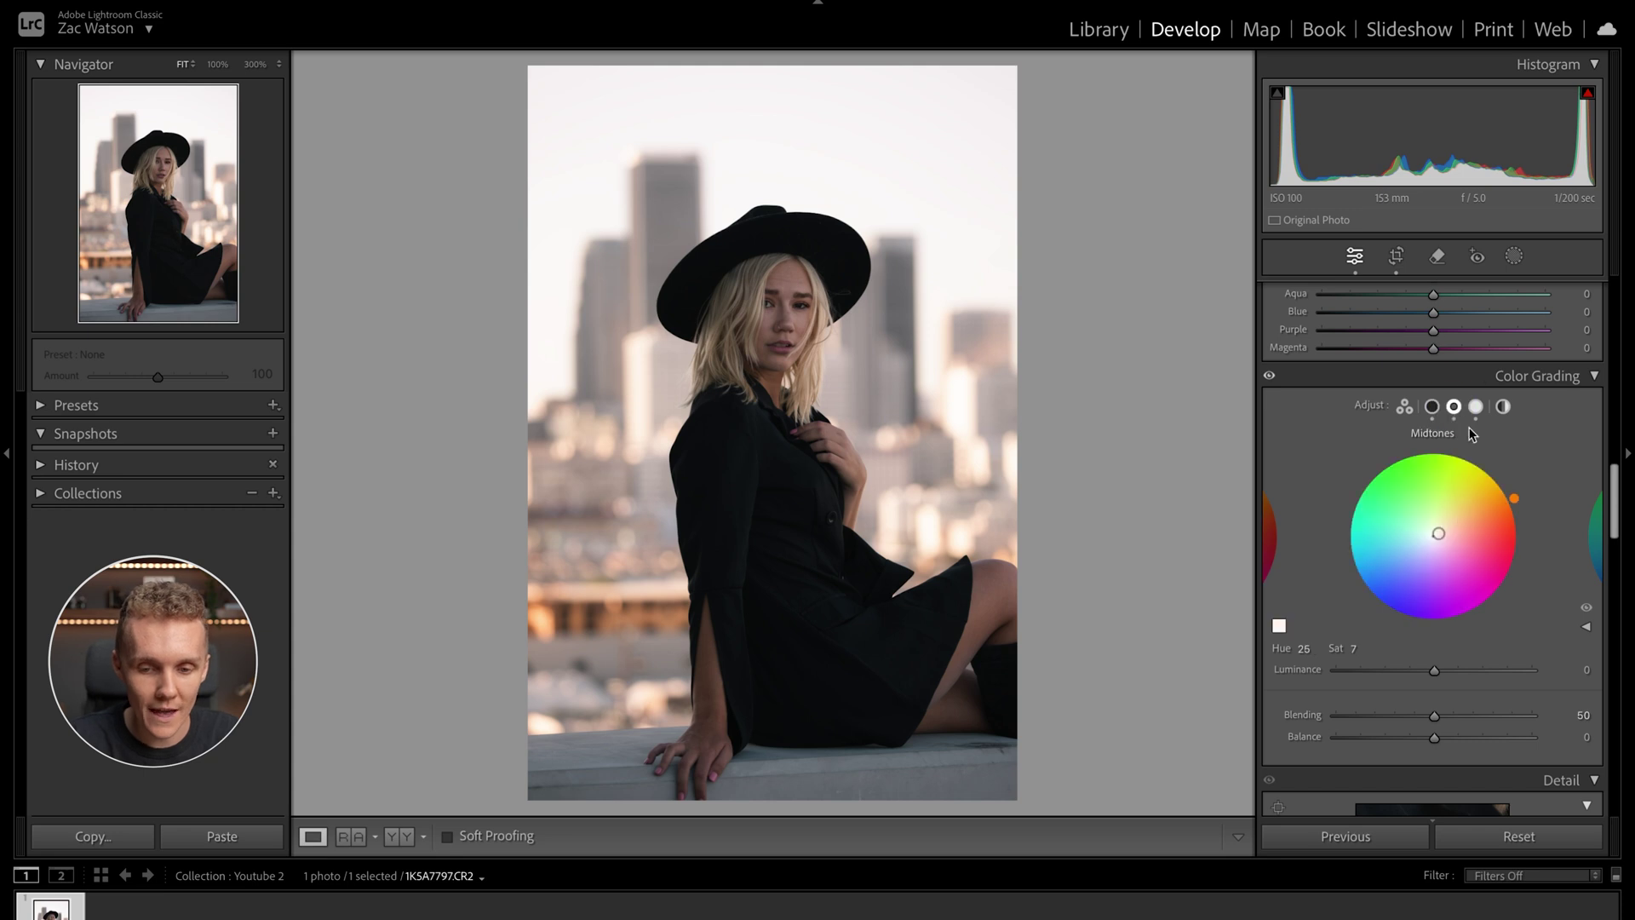
left_click(1475, 406)
left_click_drag(1441, 534, 1433, 536)
left_click(1453, 406)
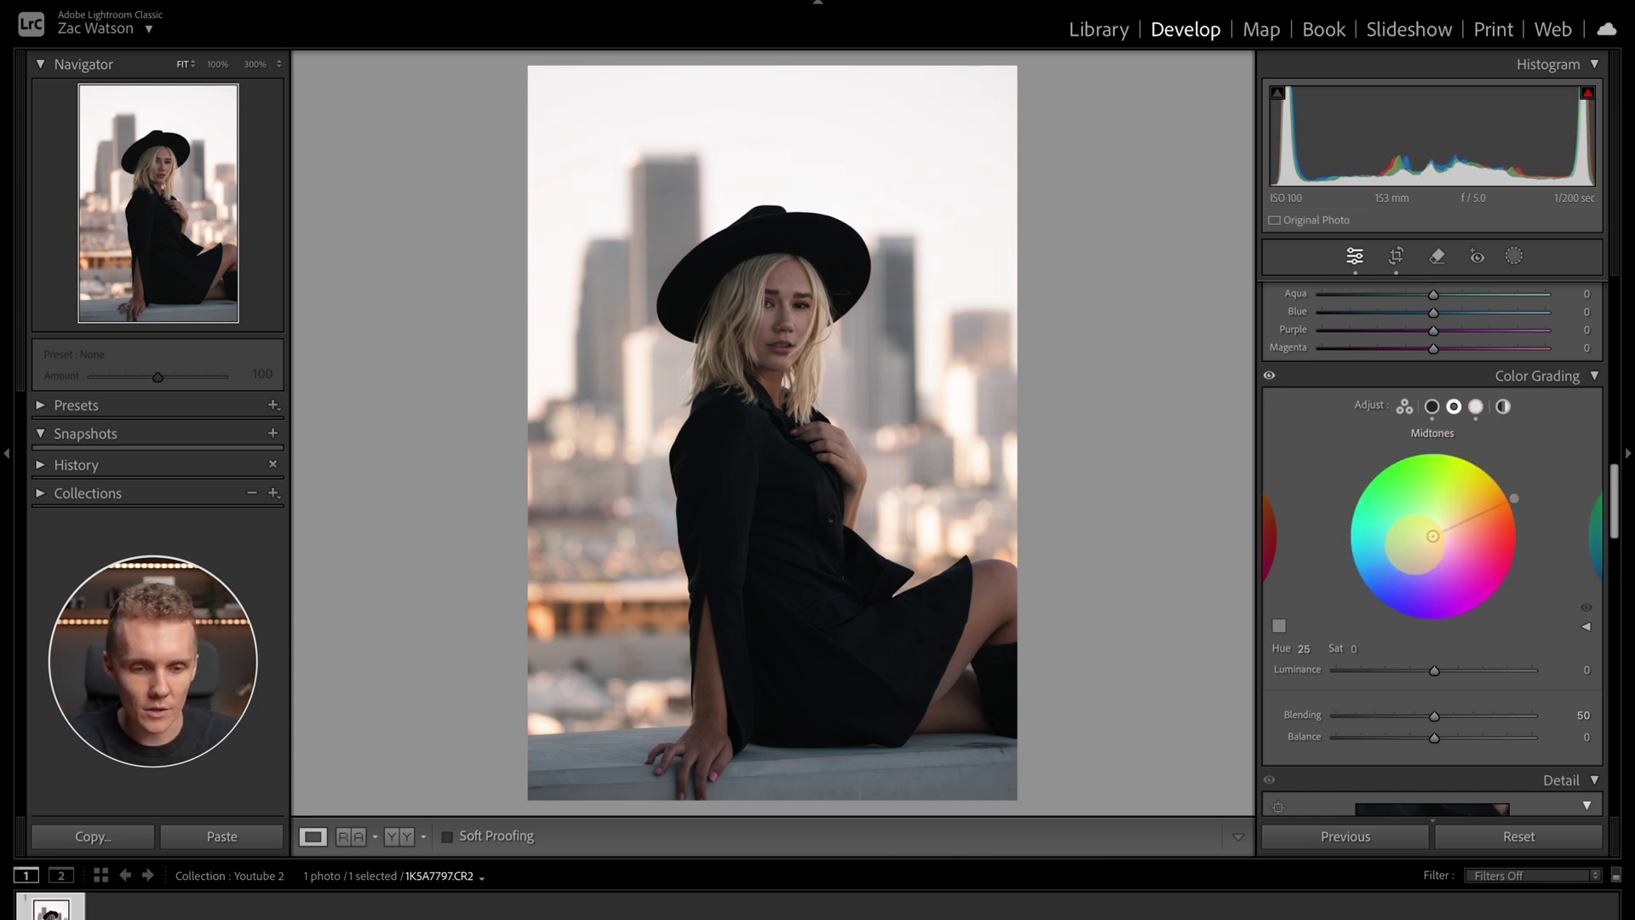
left_click(1431, 407)
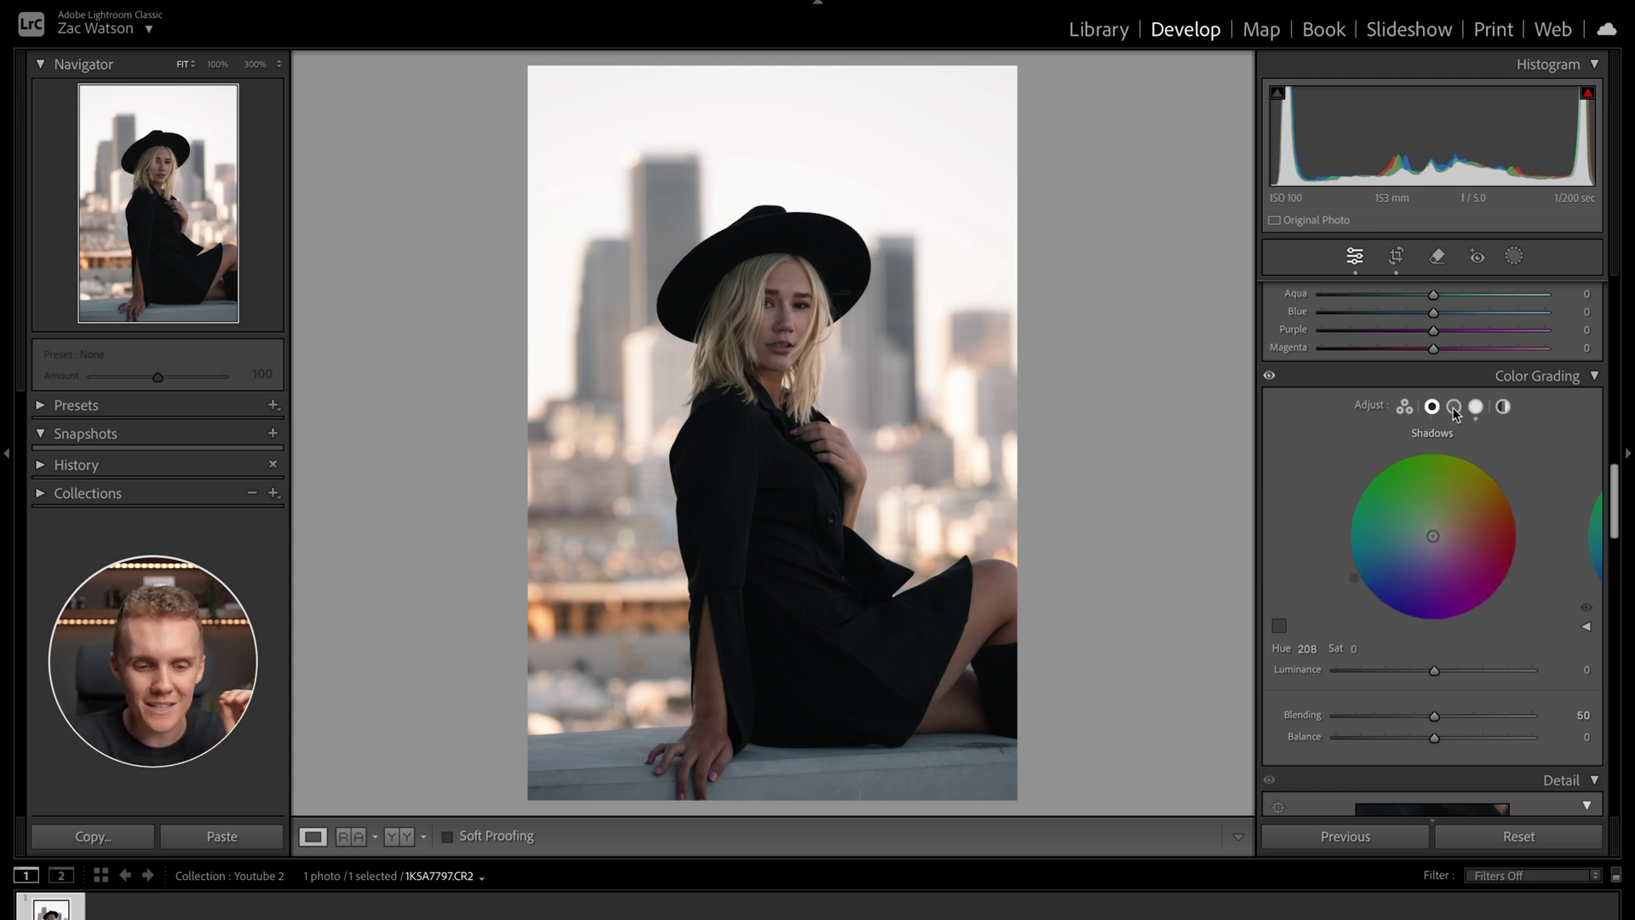
left_click(1453, 407)
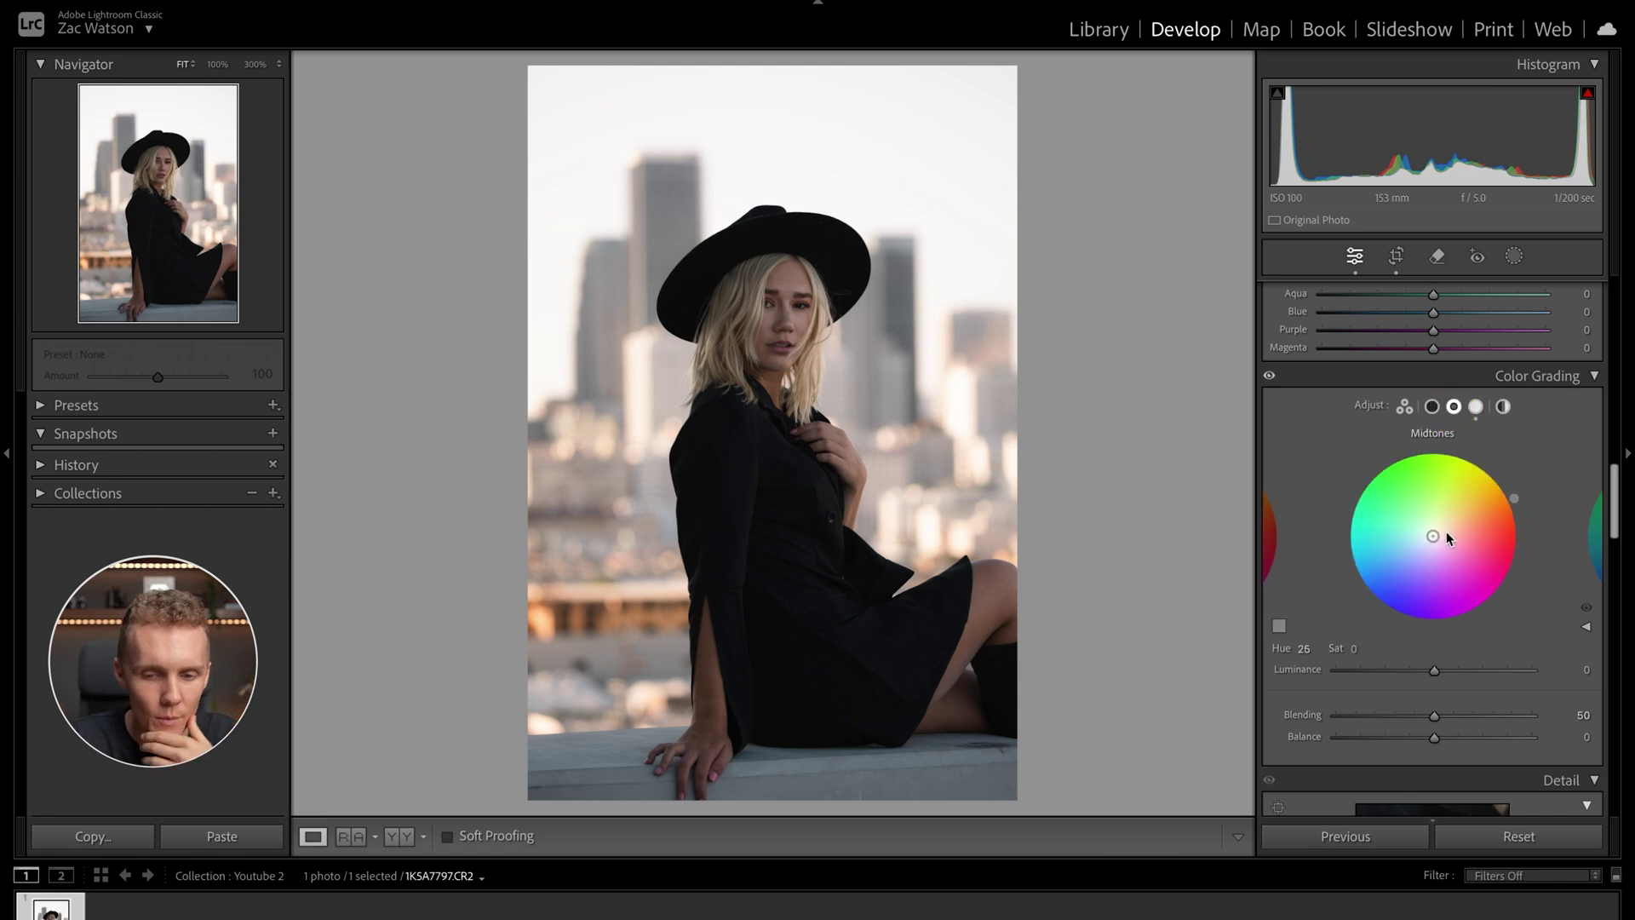
Tint the highlights warm with hue 24, saturation 10, and the midtones with hue 26, saturation 4.
left_click(1476, 407)
left_click_drag(1433, 536, 1478, 516)
double_click(1477, 516)
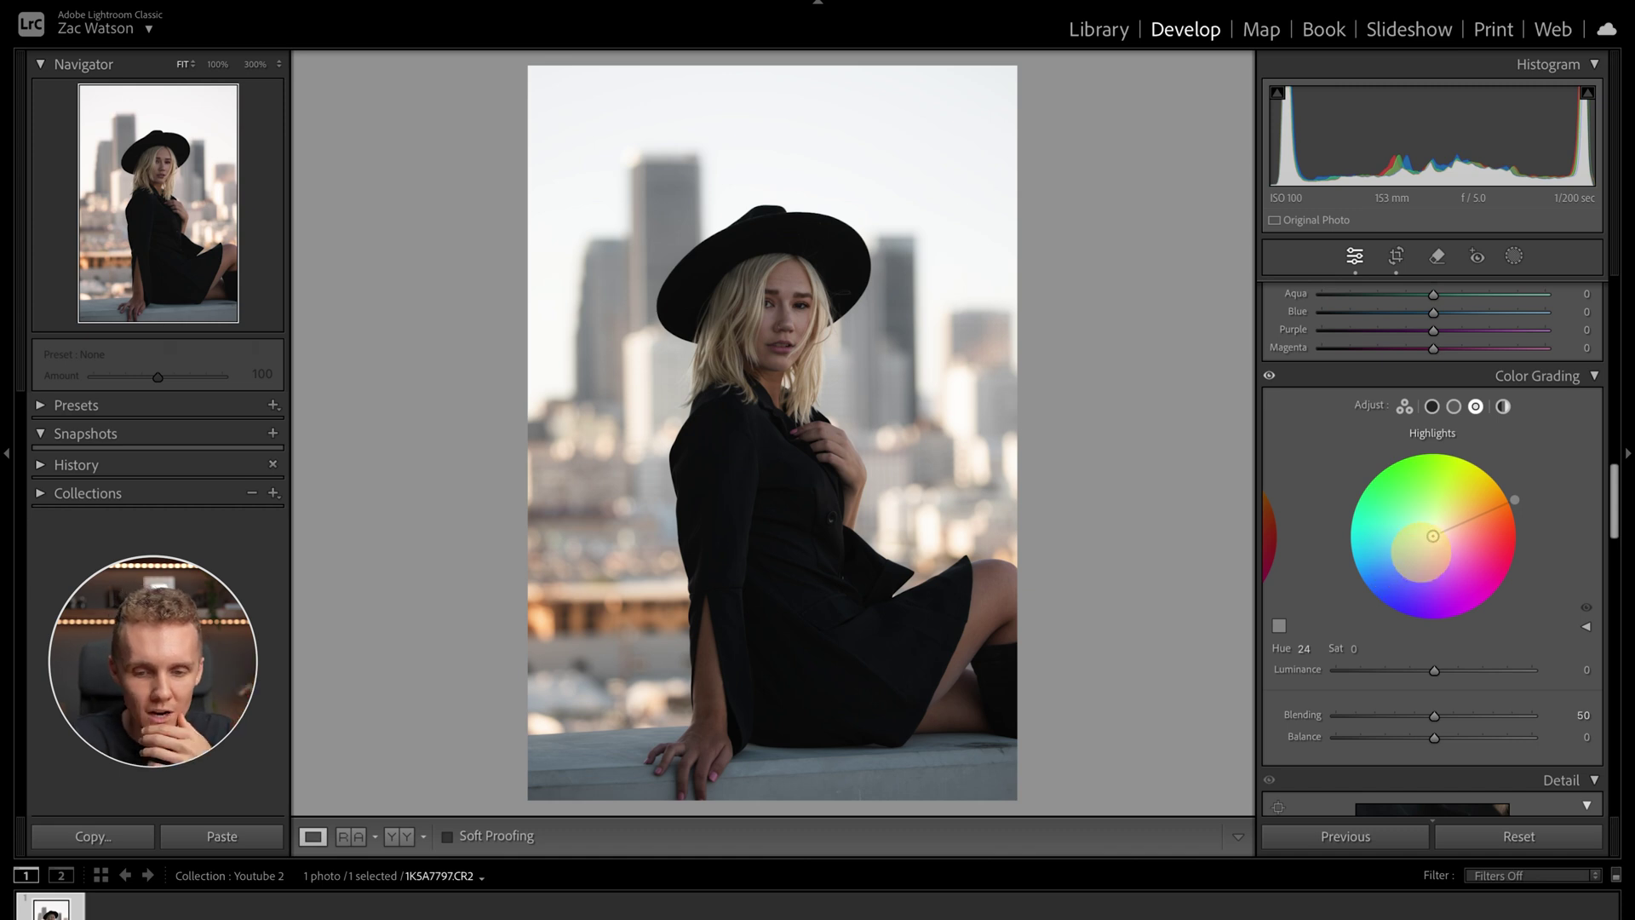
left_click_drag(1433, 536, 1441, 532)
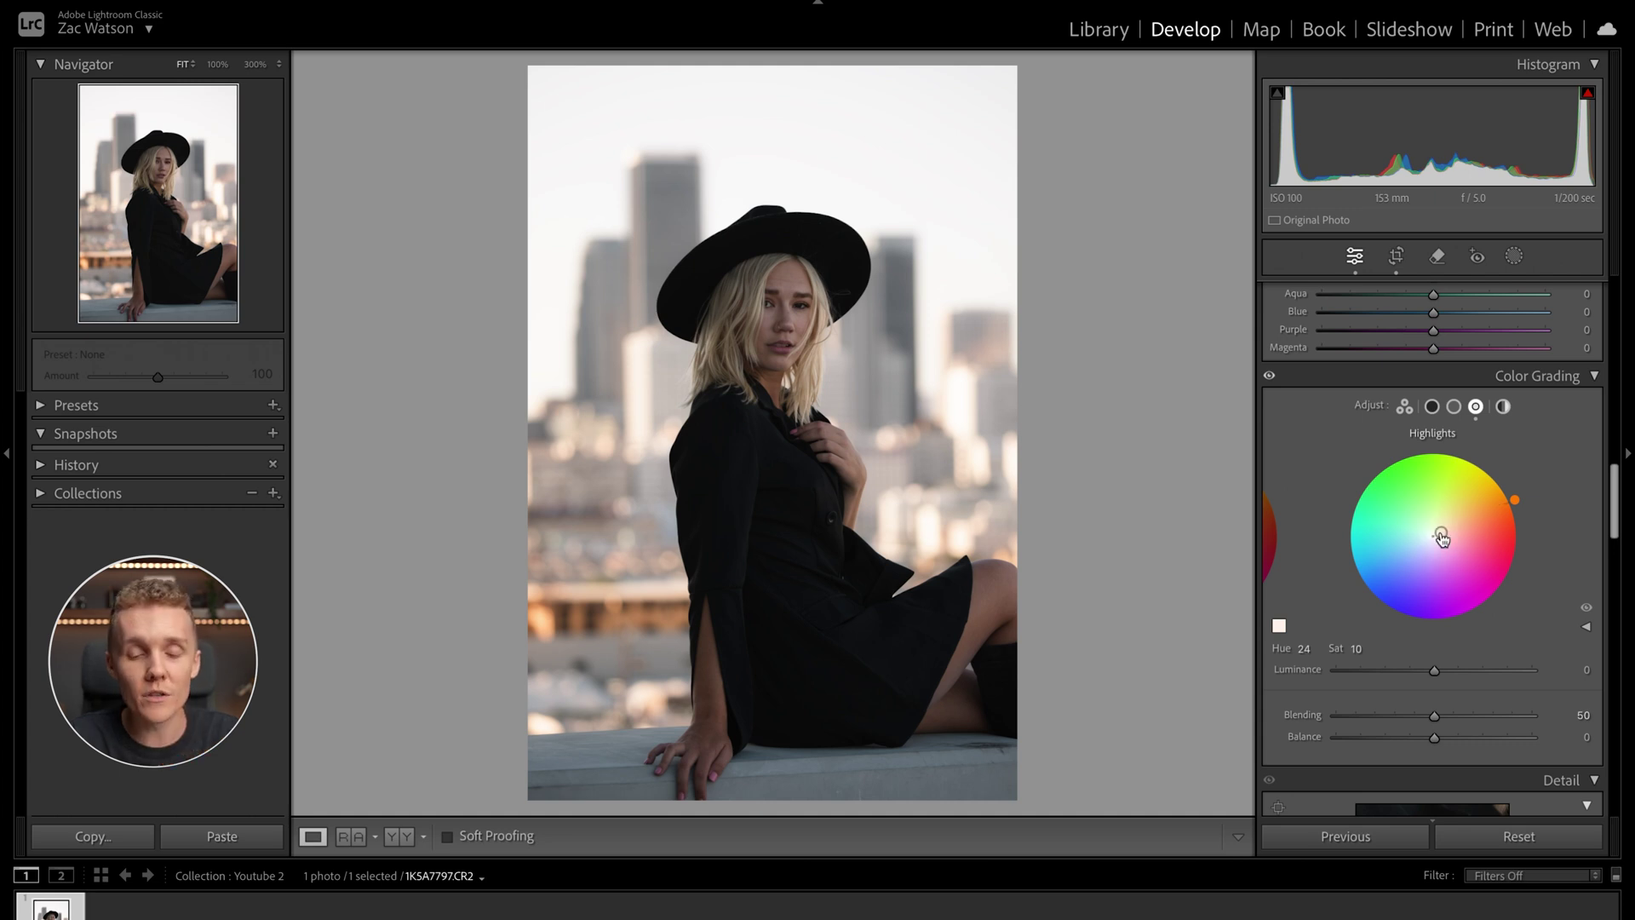
left_click(1454, 406)
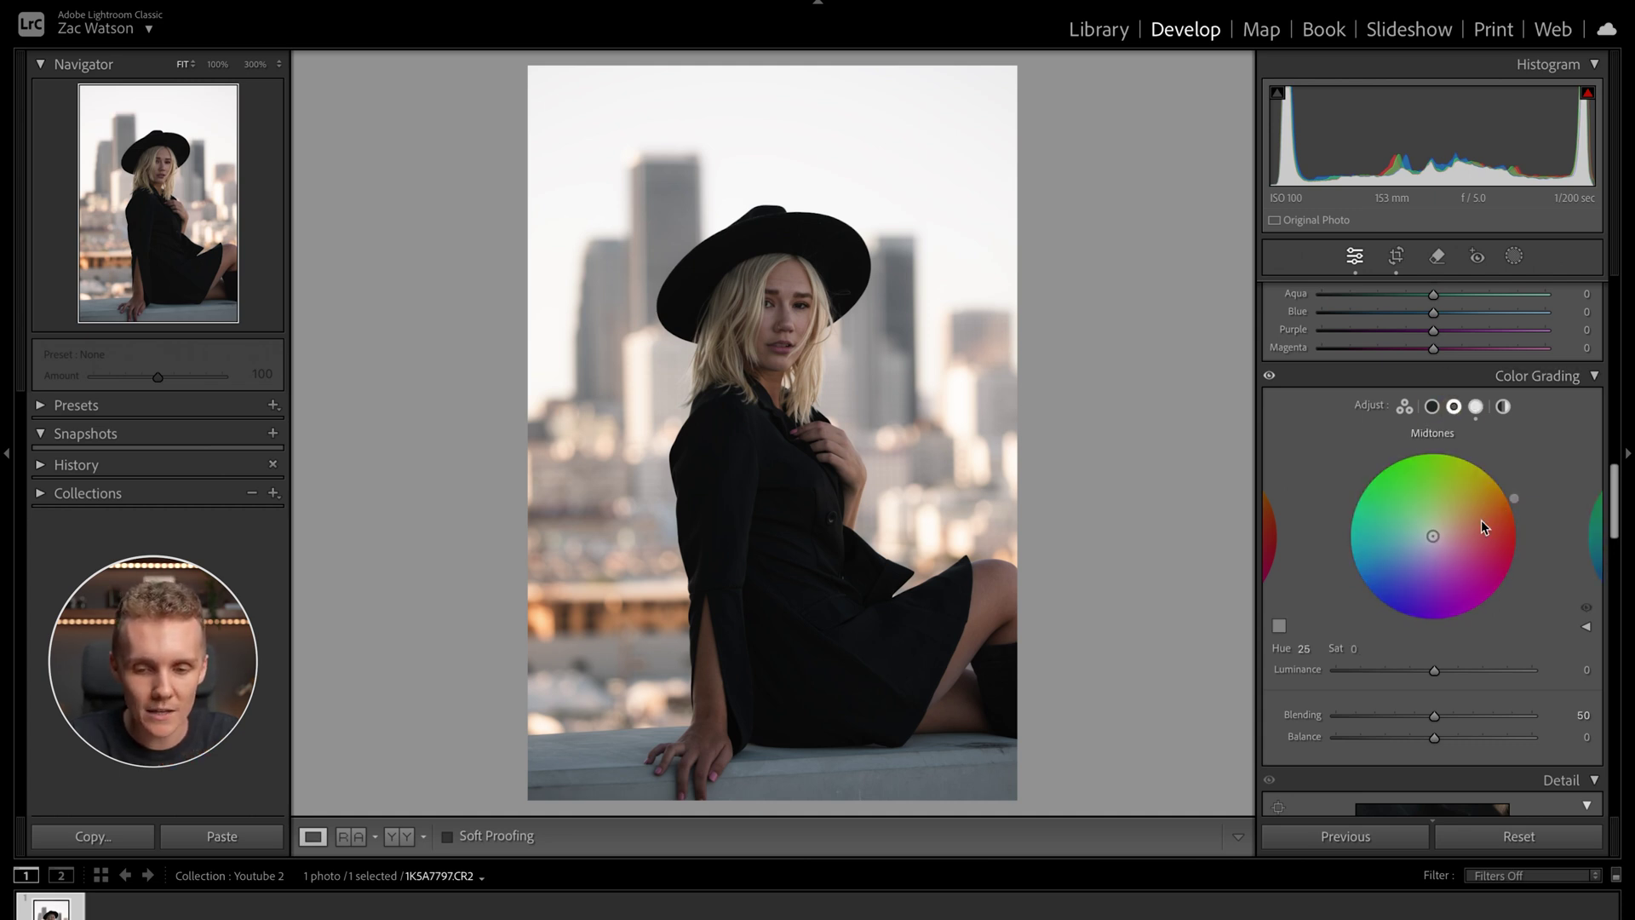
left_click_drag(1433, 535, 1436, 533)
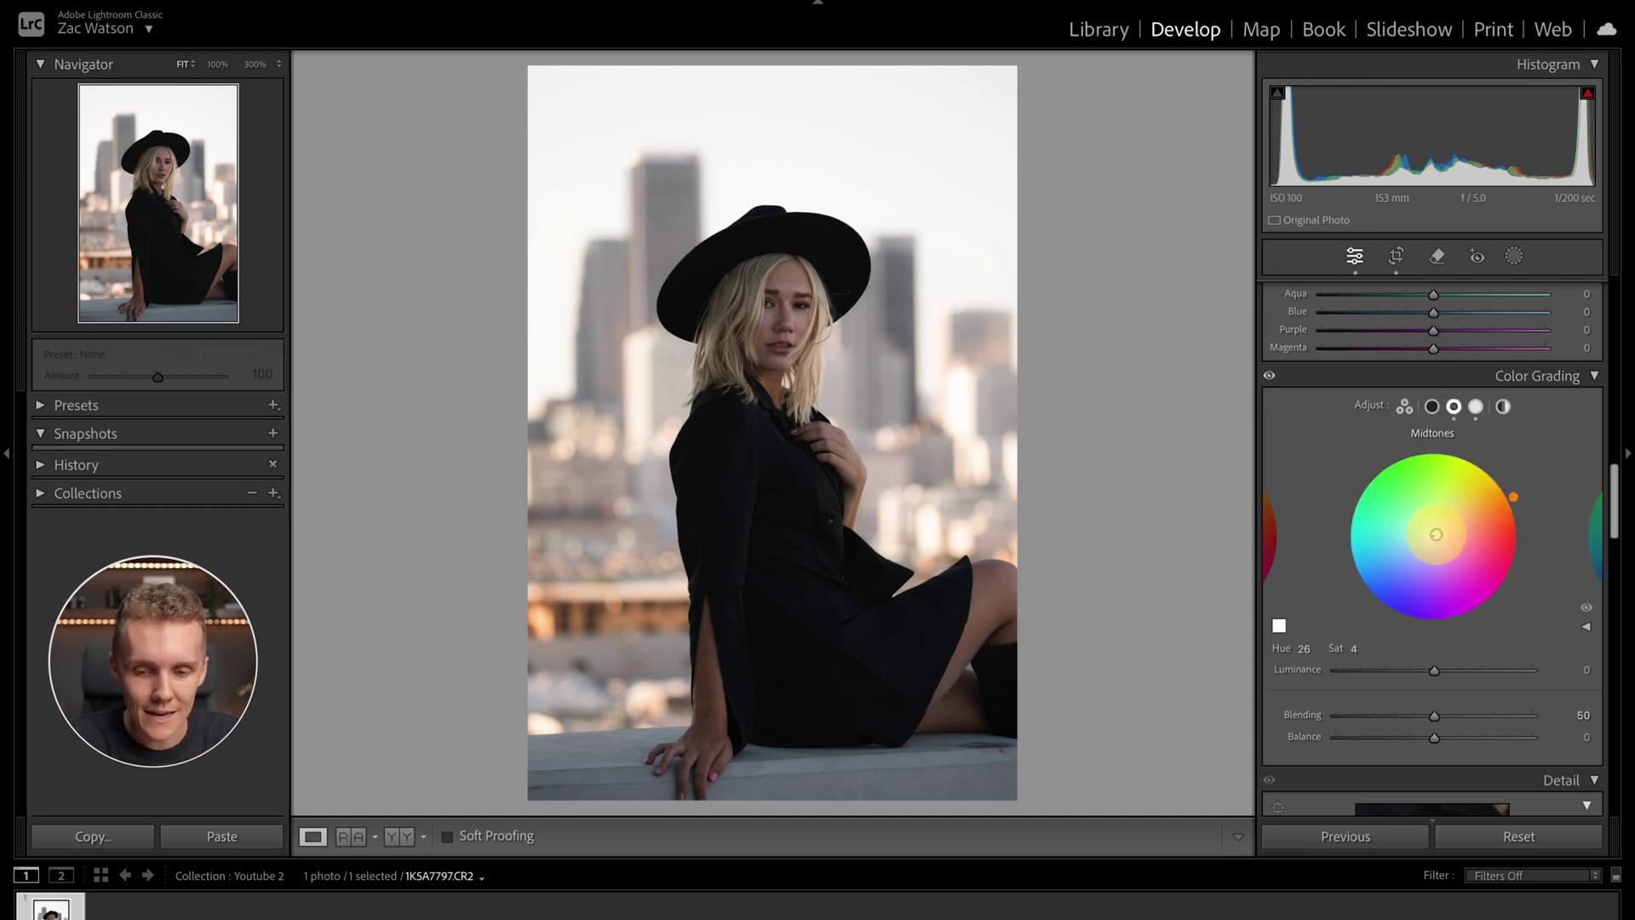
left_click(1431, 406)
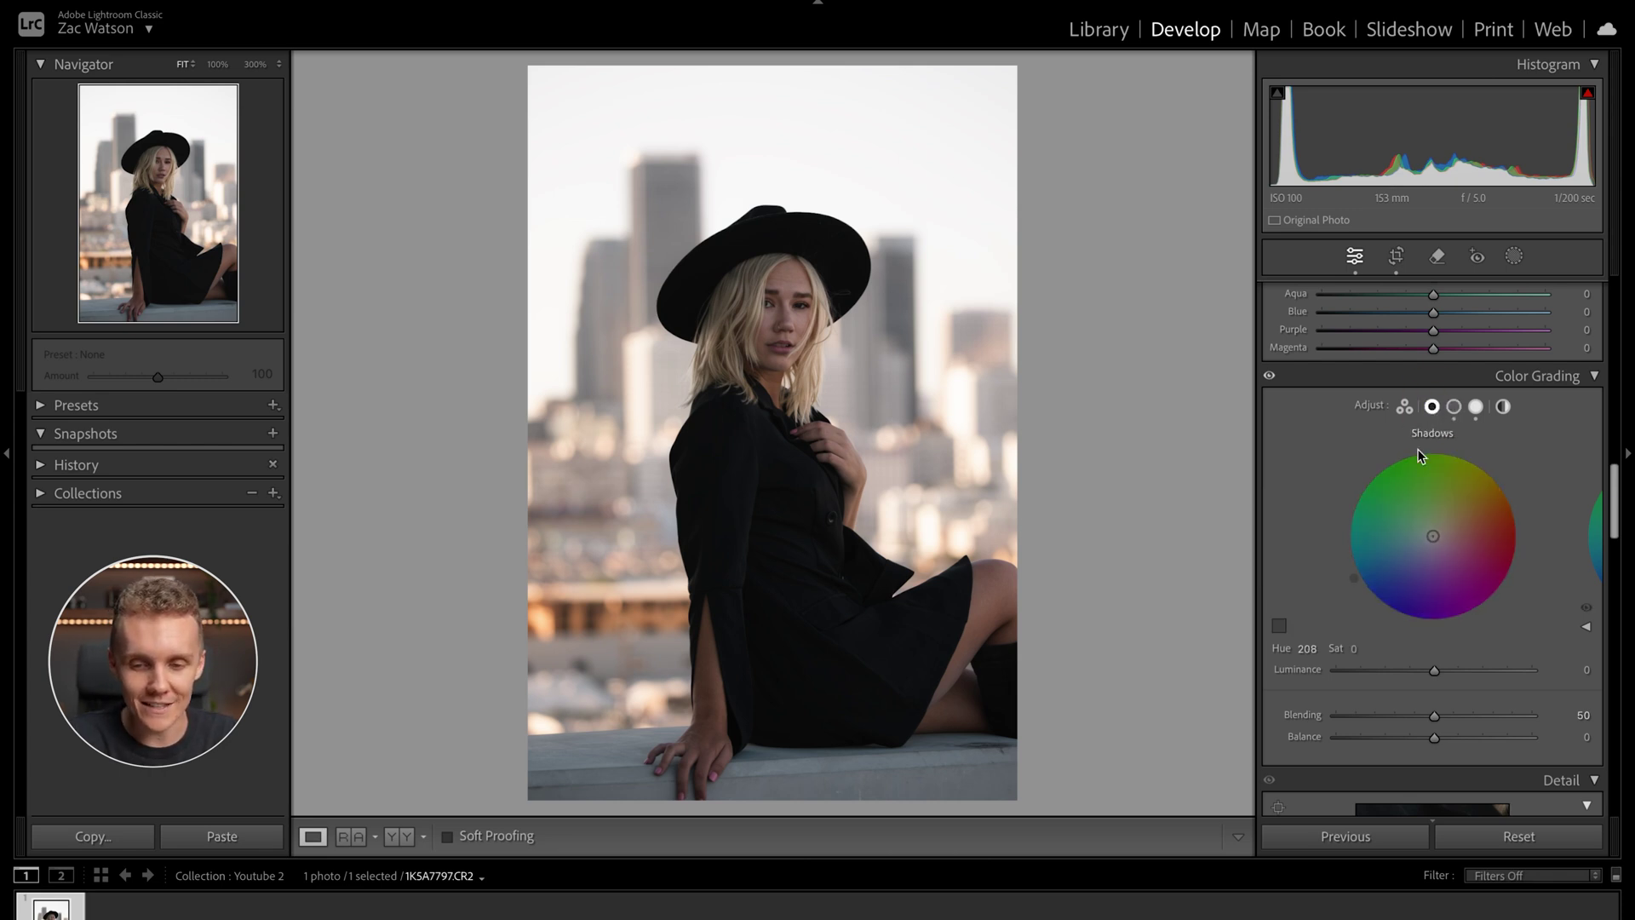
Set the sharpening Masking to 97 and preview the edge mask on the photo.
scroll(1344, 576, "down", 3)
scroll(1344, 581, "down", 2)
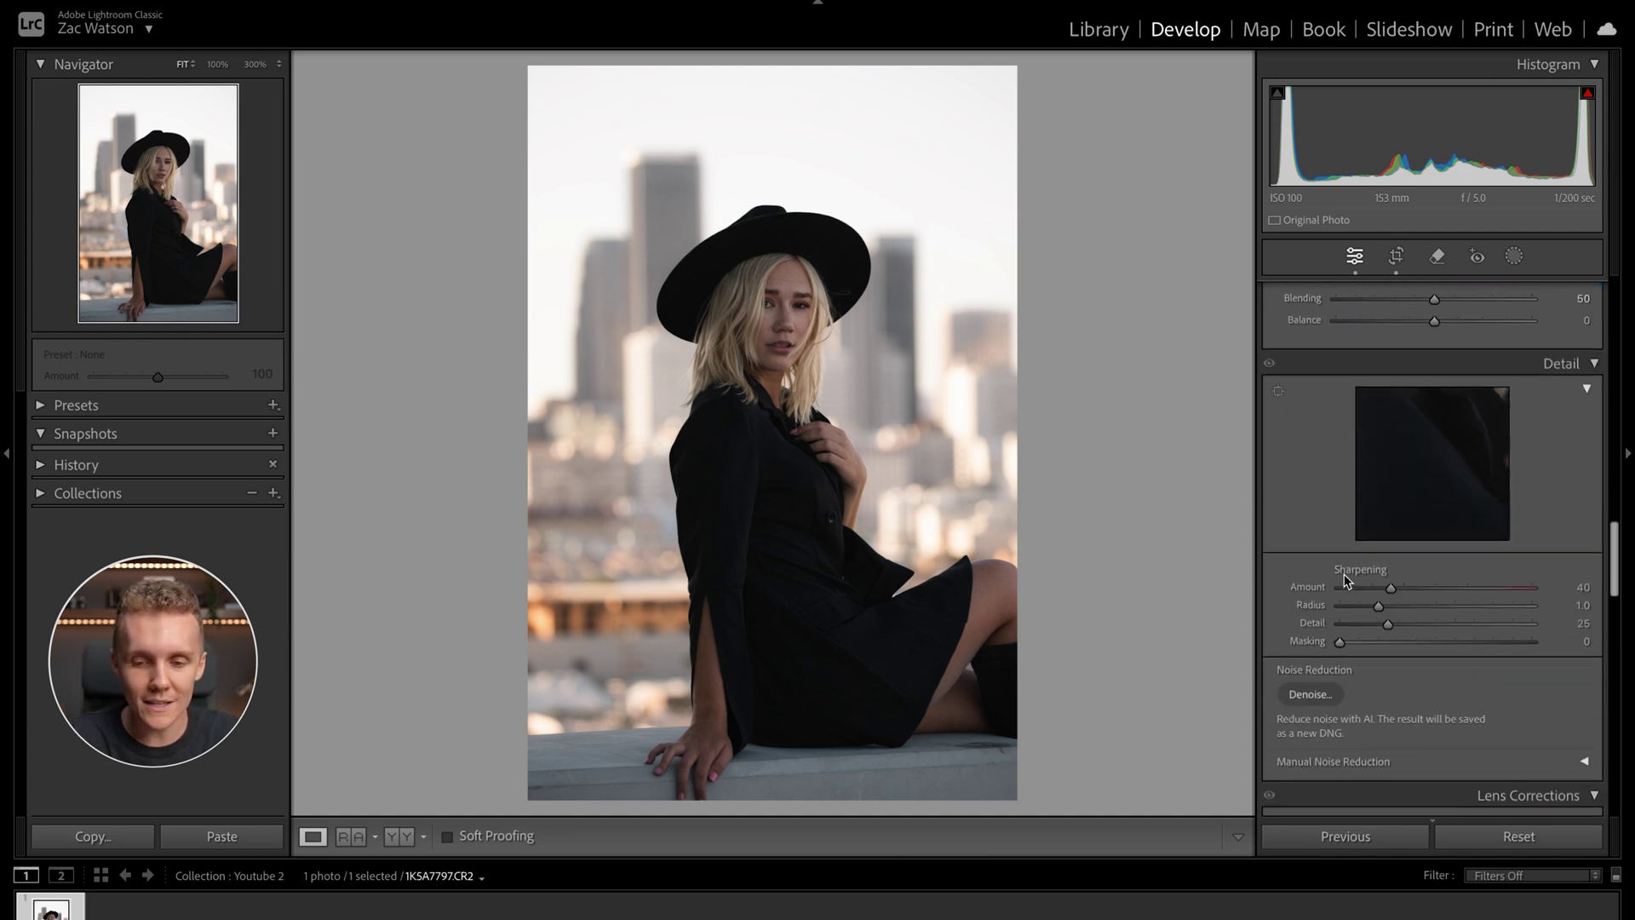
scroll(1343, 579, "down", 1)
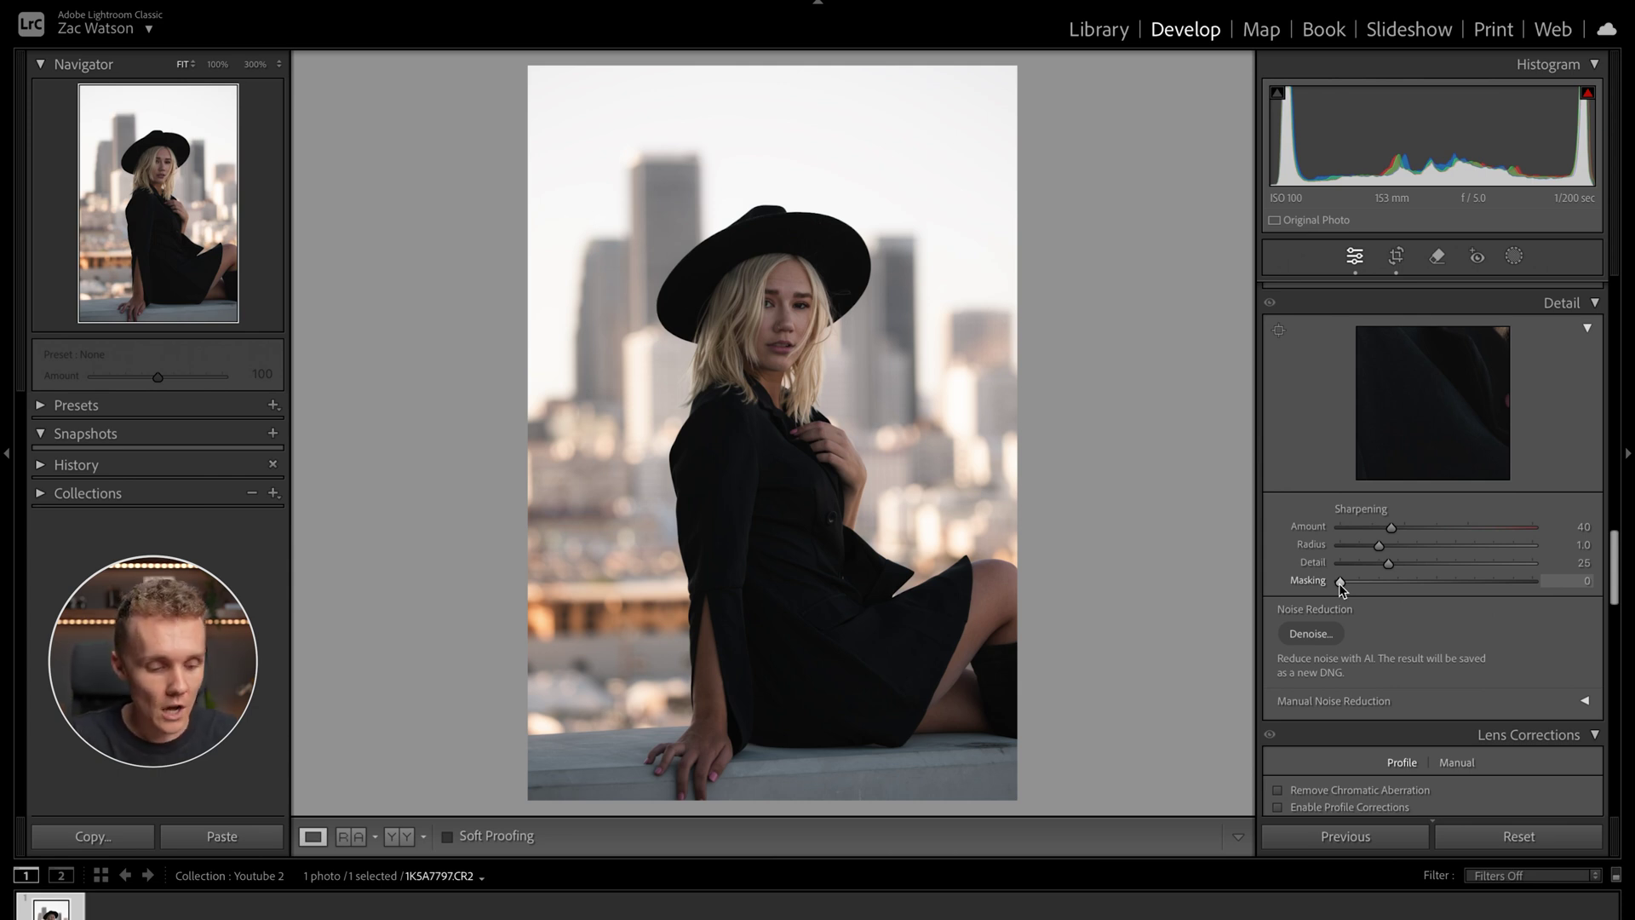
key("alt")
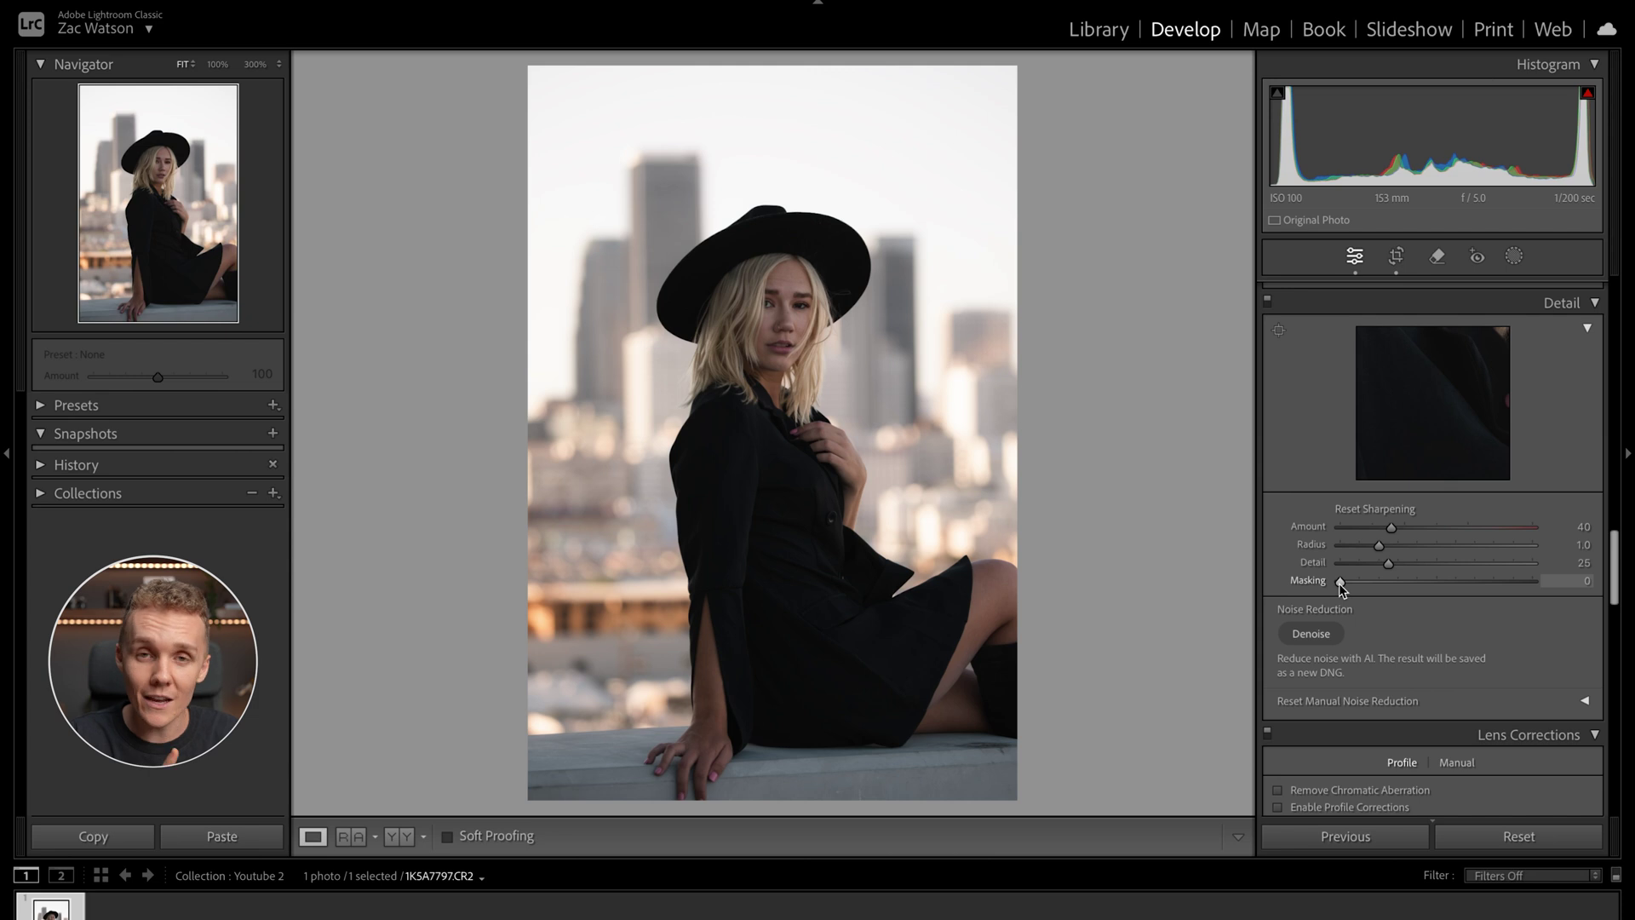
left_click_drag(1340, 584, 1525, 584)
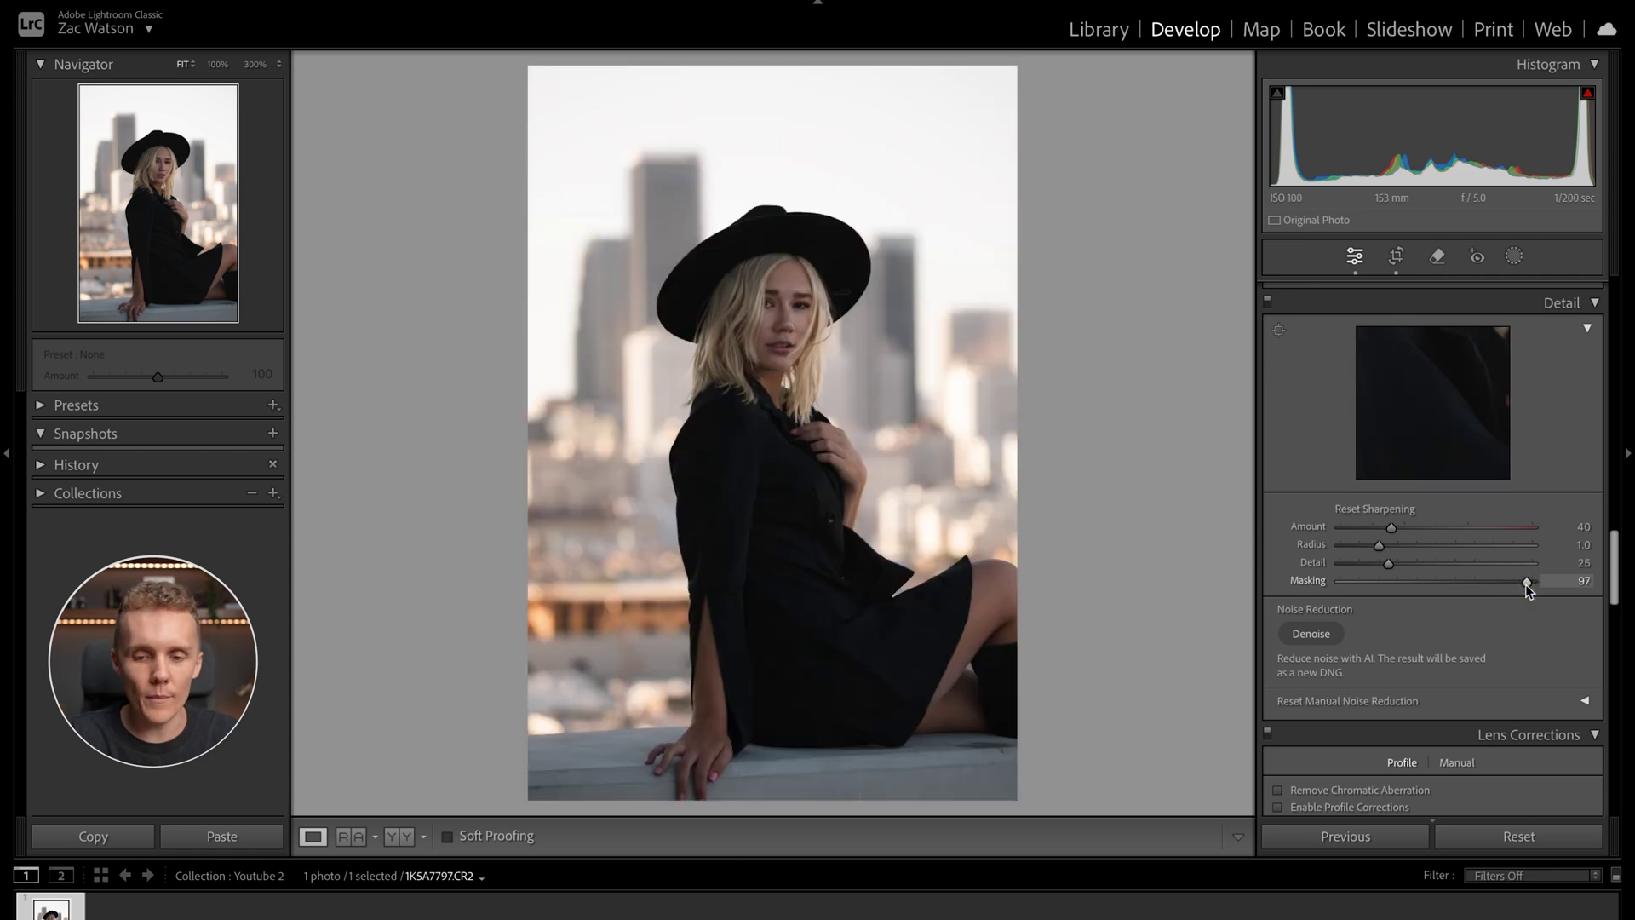
left_click(1525, 584, "alt")
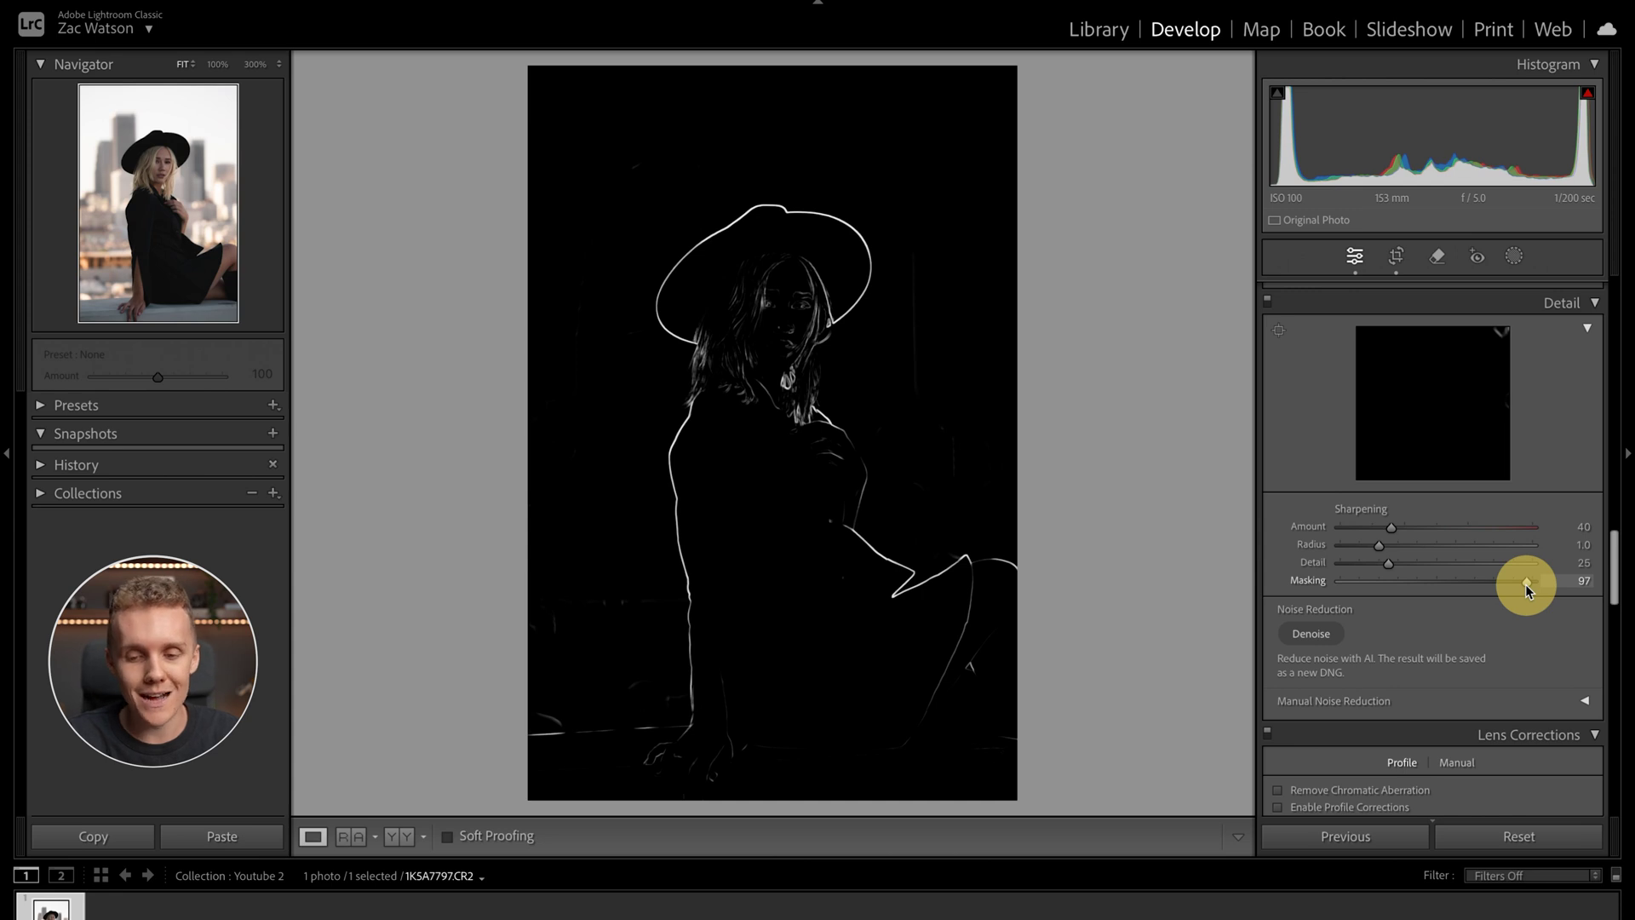
left_click_drag(1525, 584, 1525, 584)
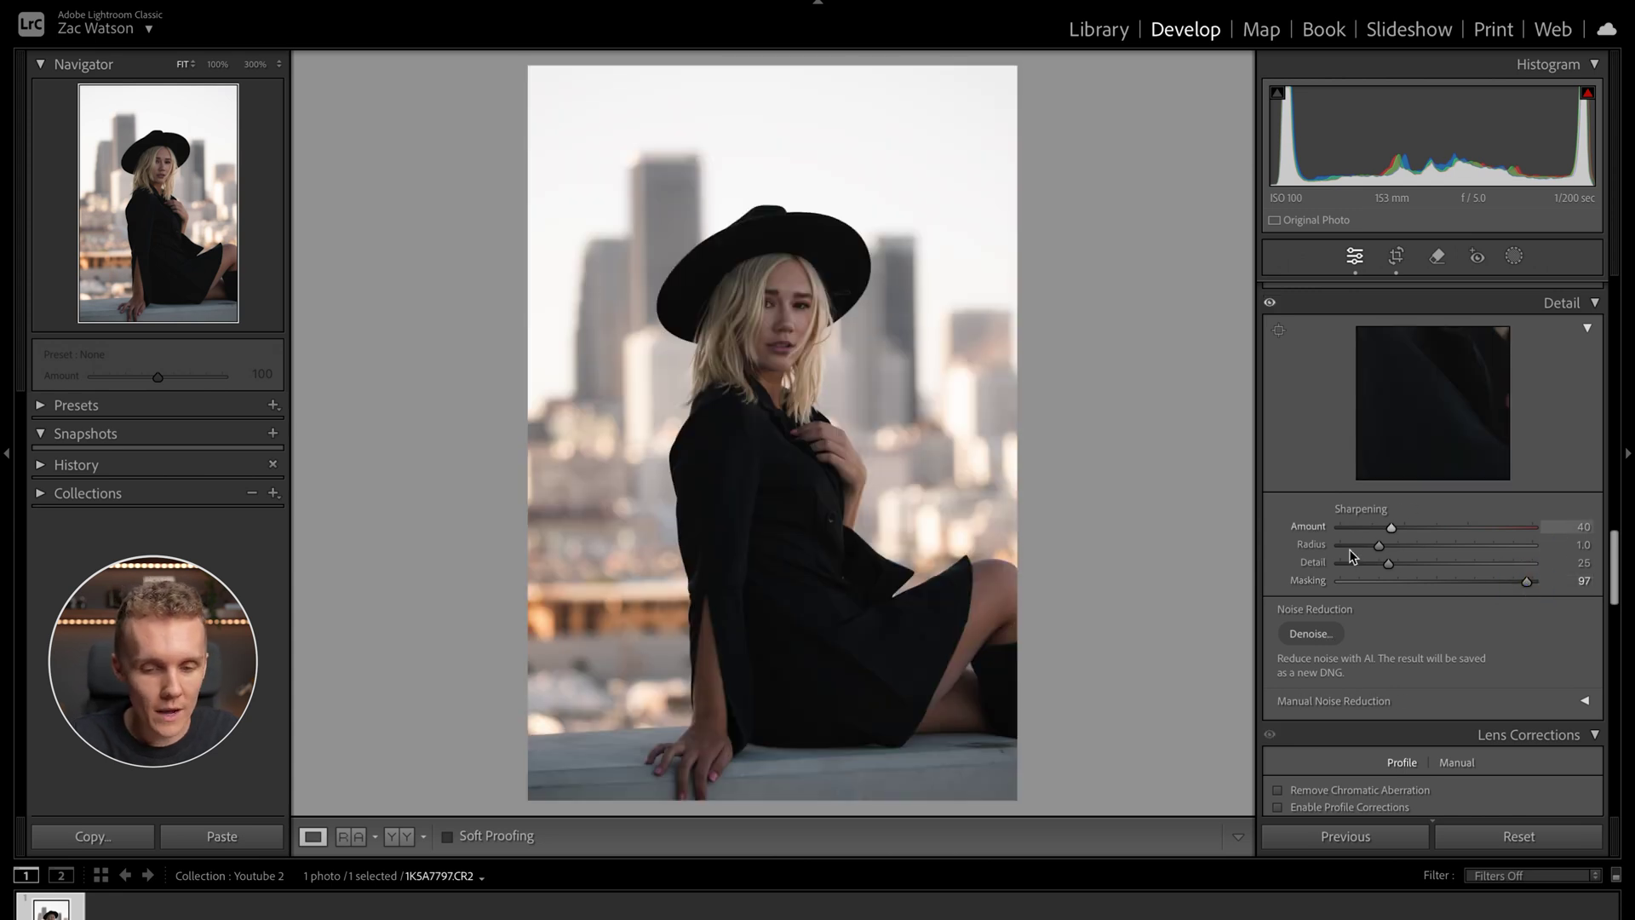
Raise the sharpening Amount to 52 and compare the Detail effect on the face at 100%.
left_click_drag(1388, 528, 1407, 527)
left_click_drag(868, 258, 985, 194)
left_click(1272, 305)
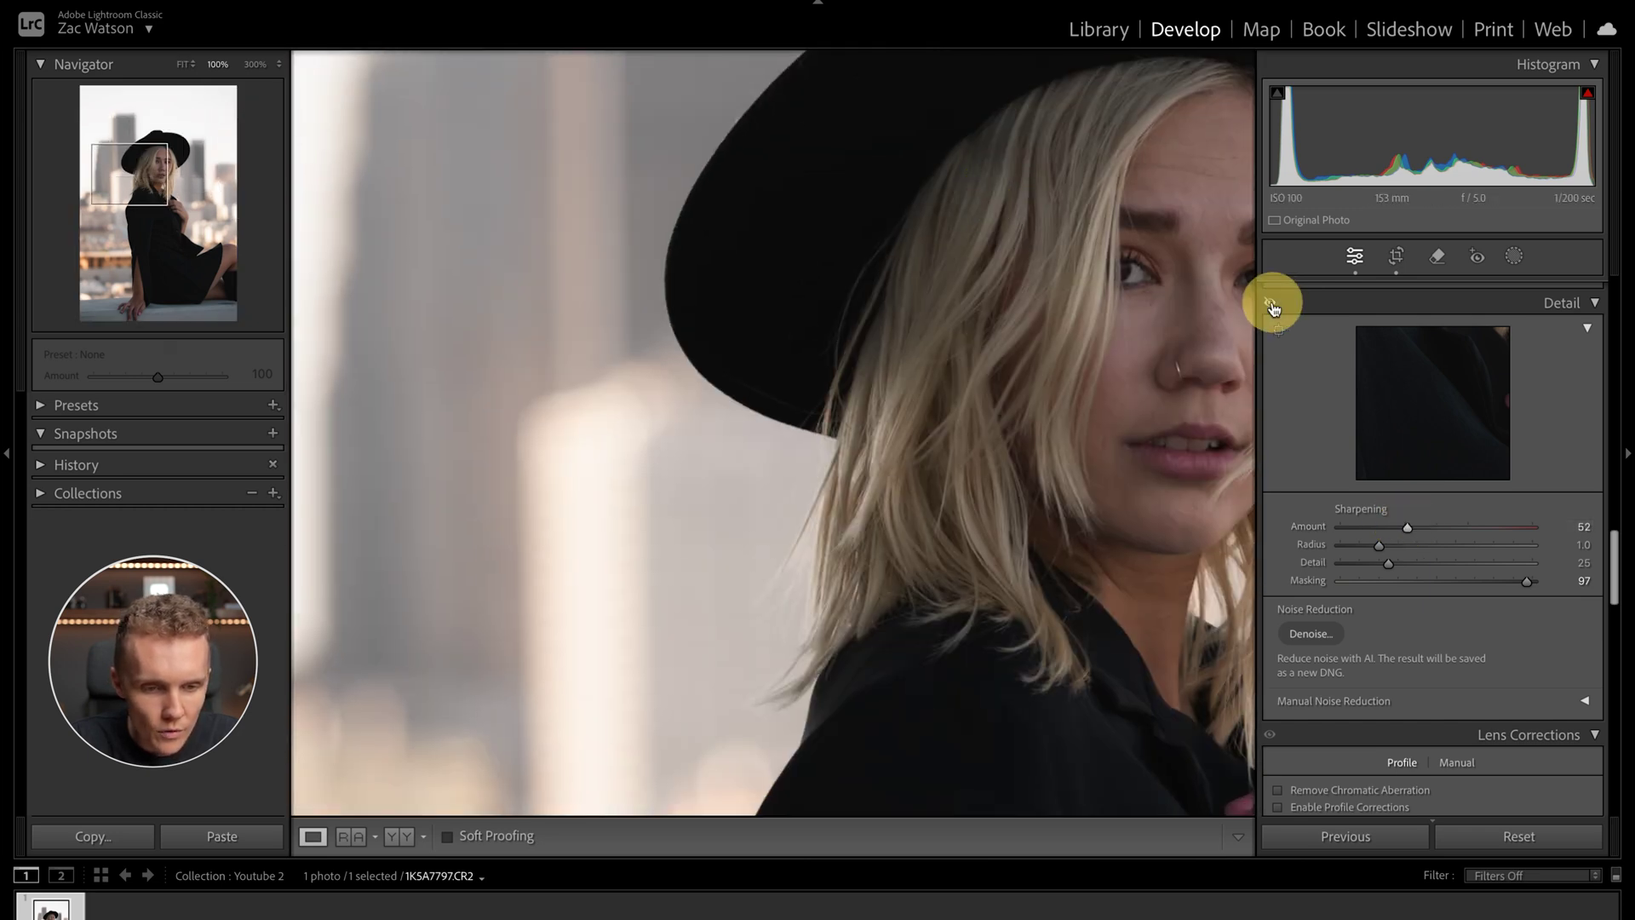
left_click_drag(905, 248, 807, 365)
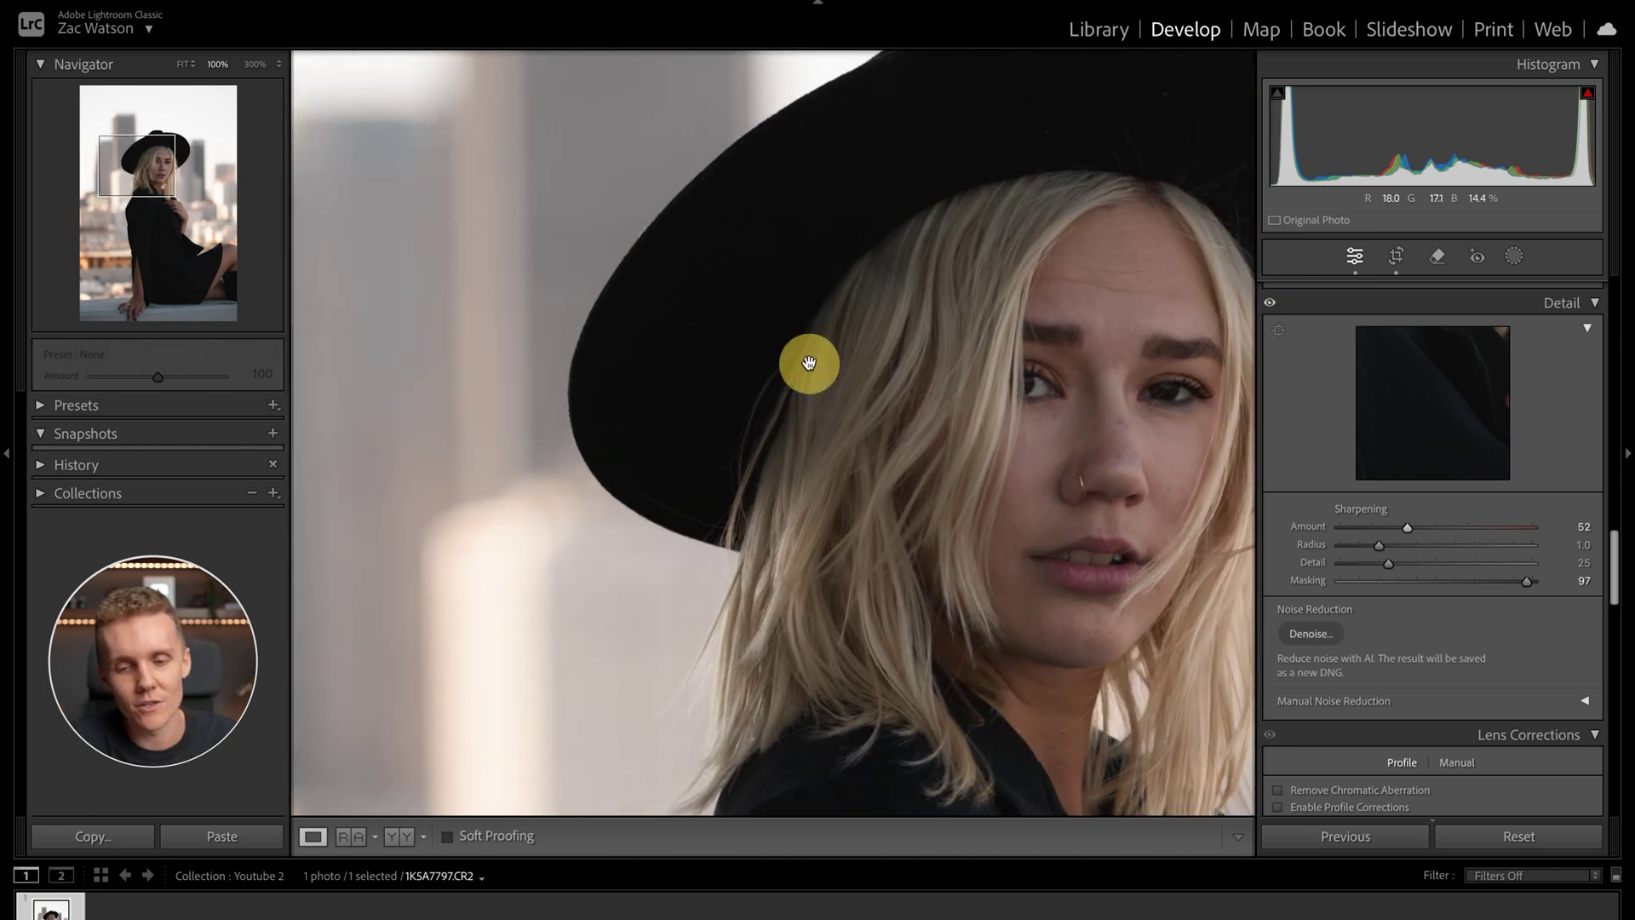
left_click(1183, 351)
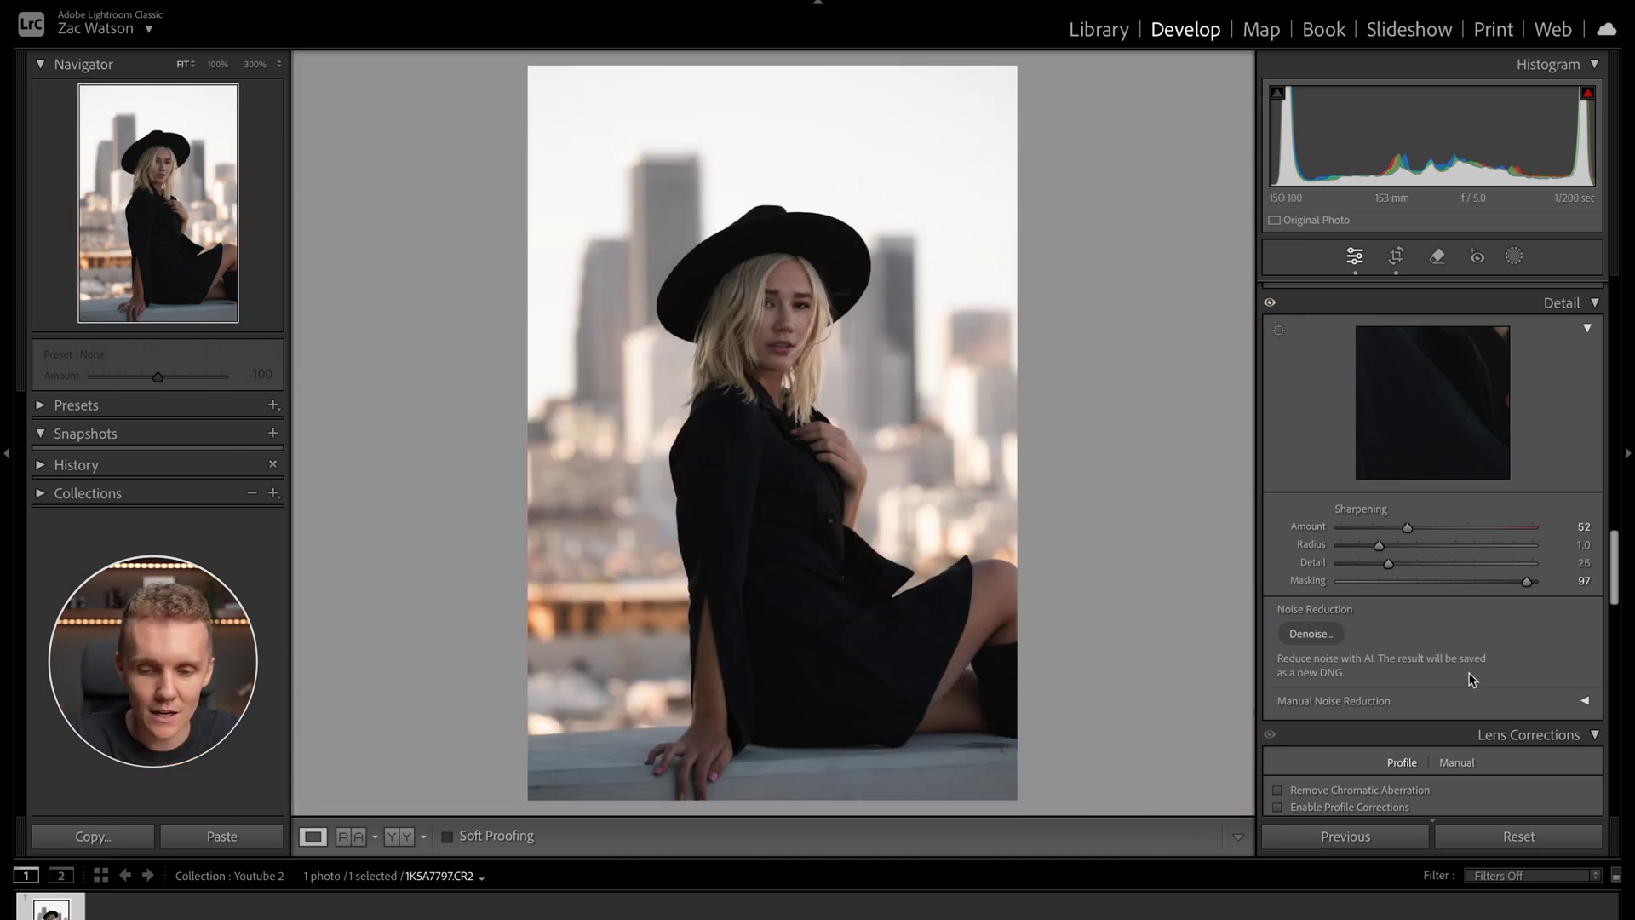
Enable the lens profile corrections for the photo and remove chromatic aberration.
scroll(1471, 679, "down", 1)
scroll(1470, 679, "down", 4)
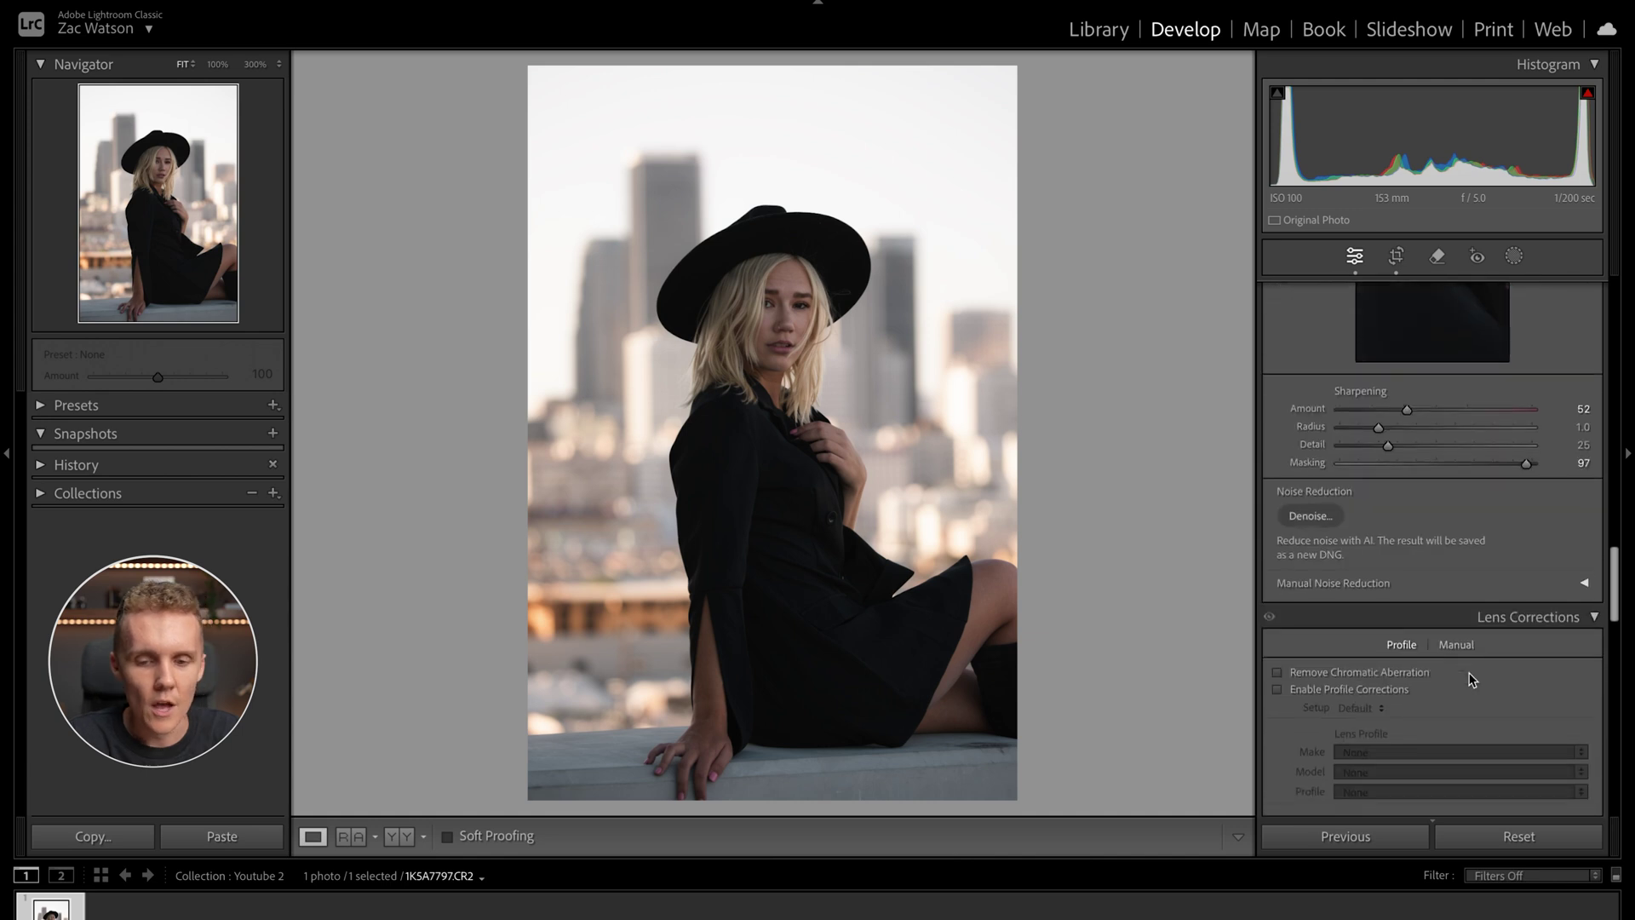
scroll(1471, 679, "down", 1)
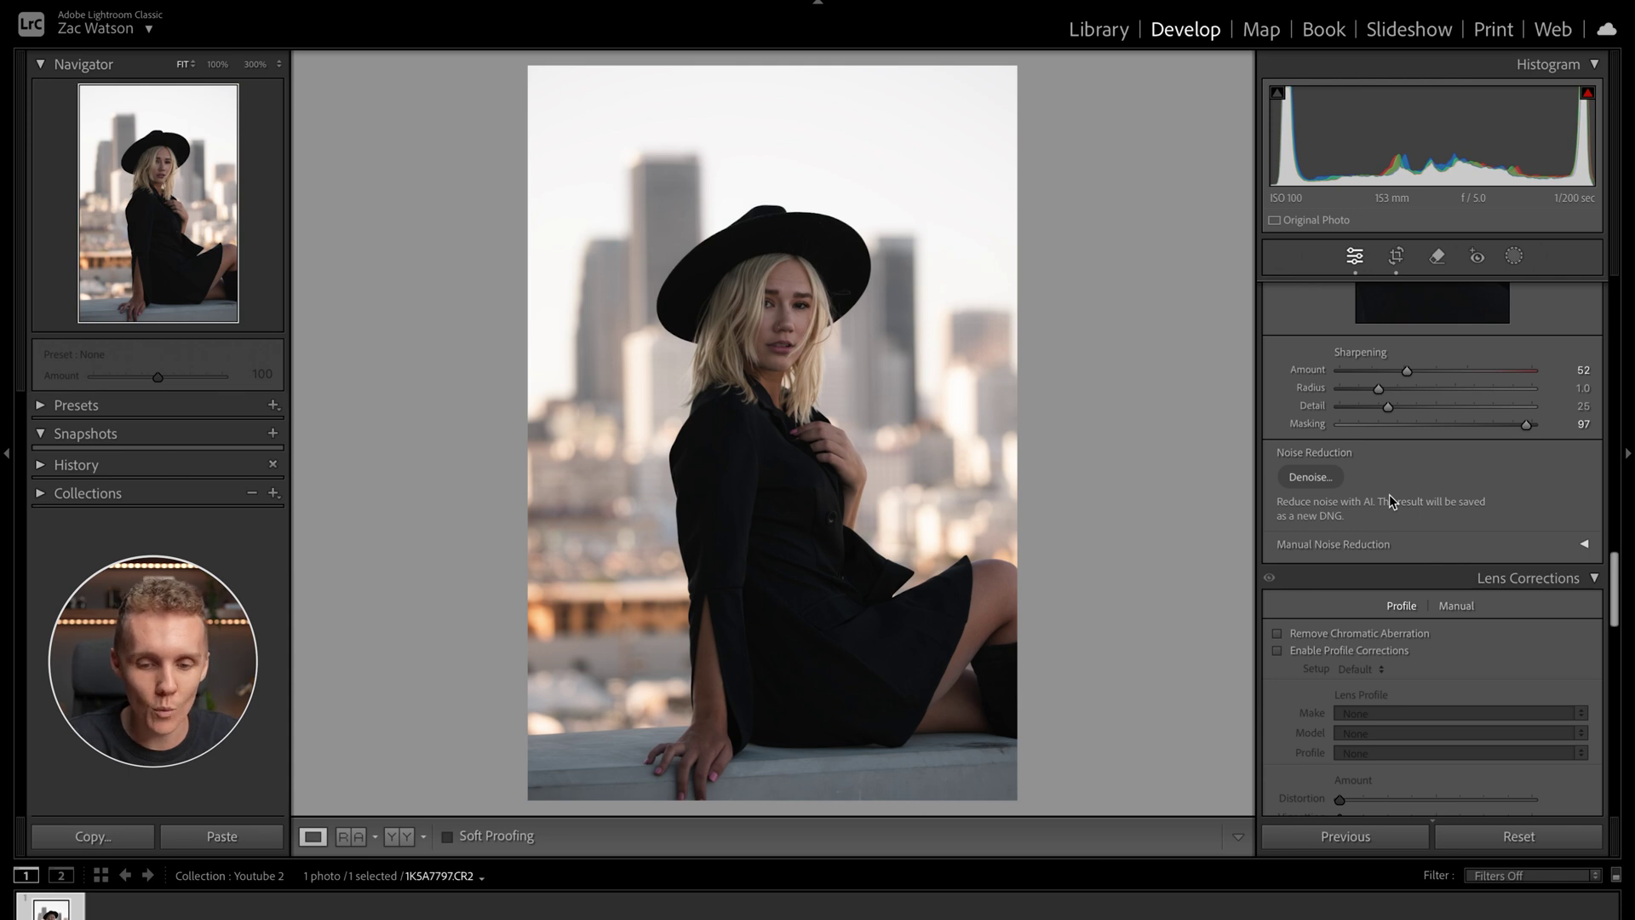
scroll(1390, 500, "down", 6)
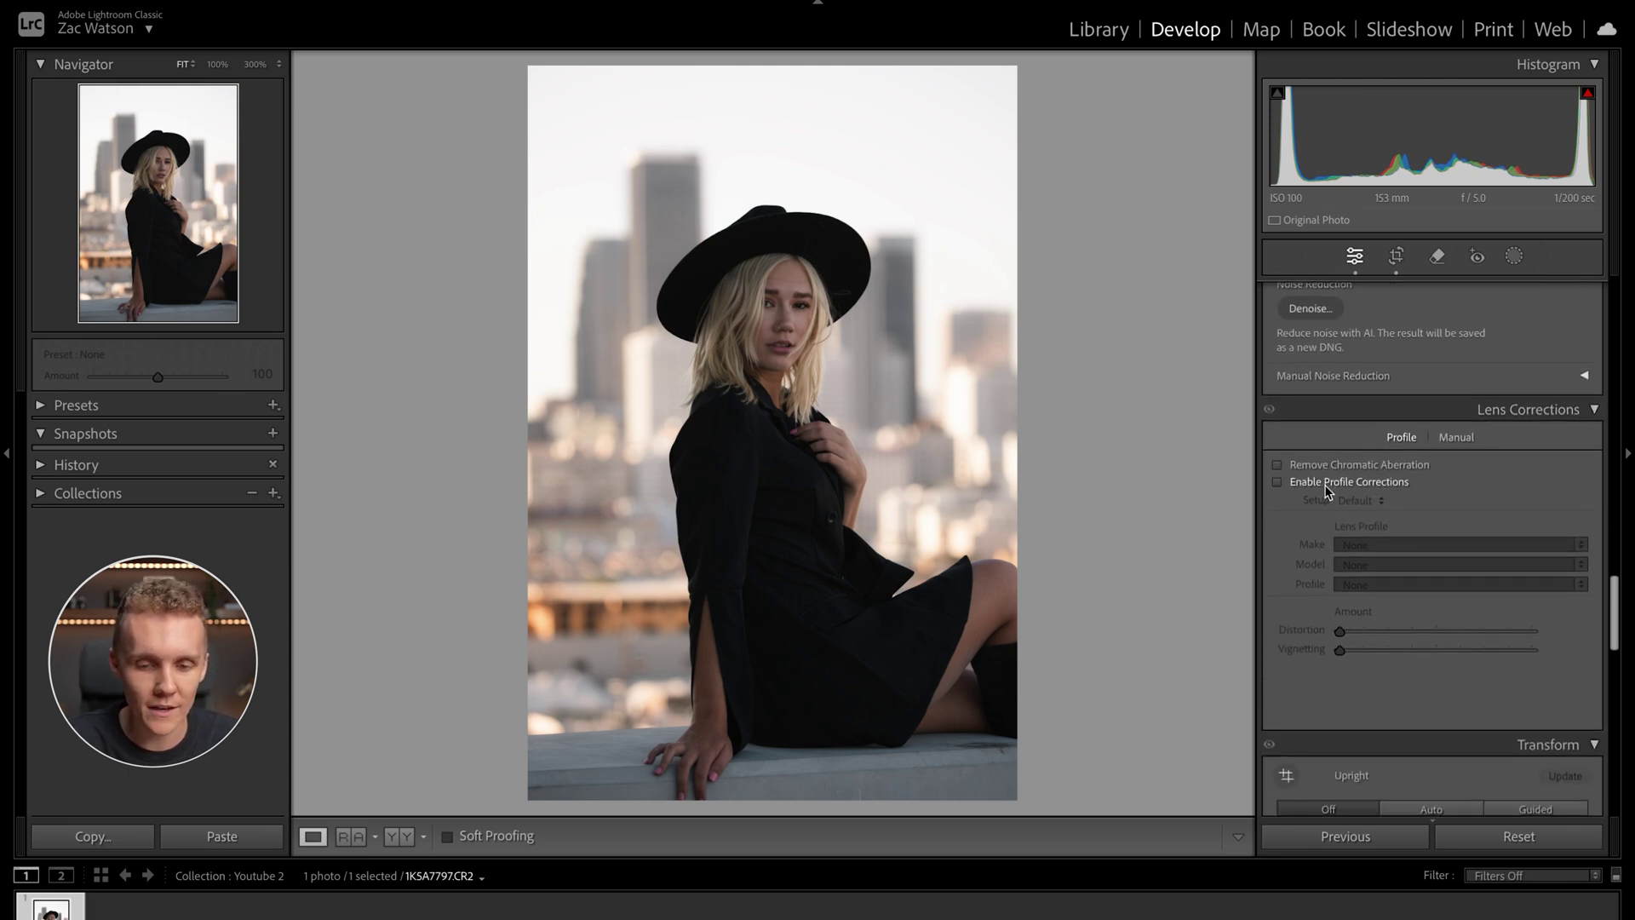
left_click(1319, 484)
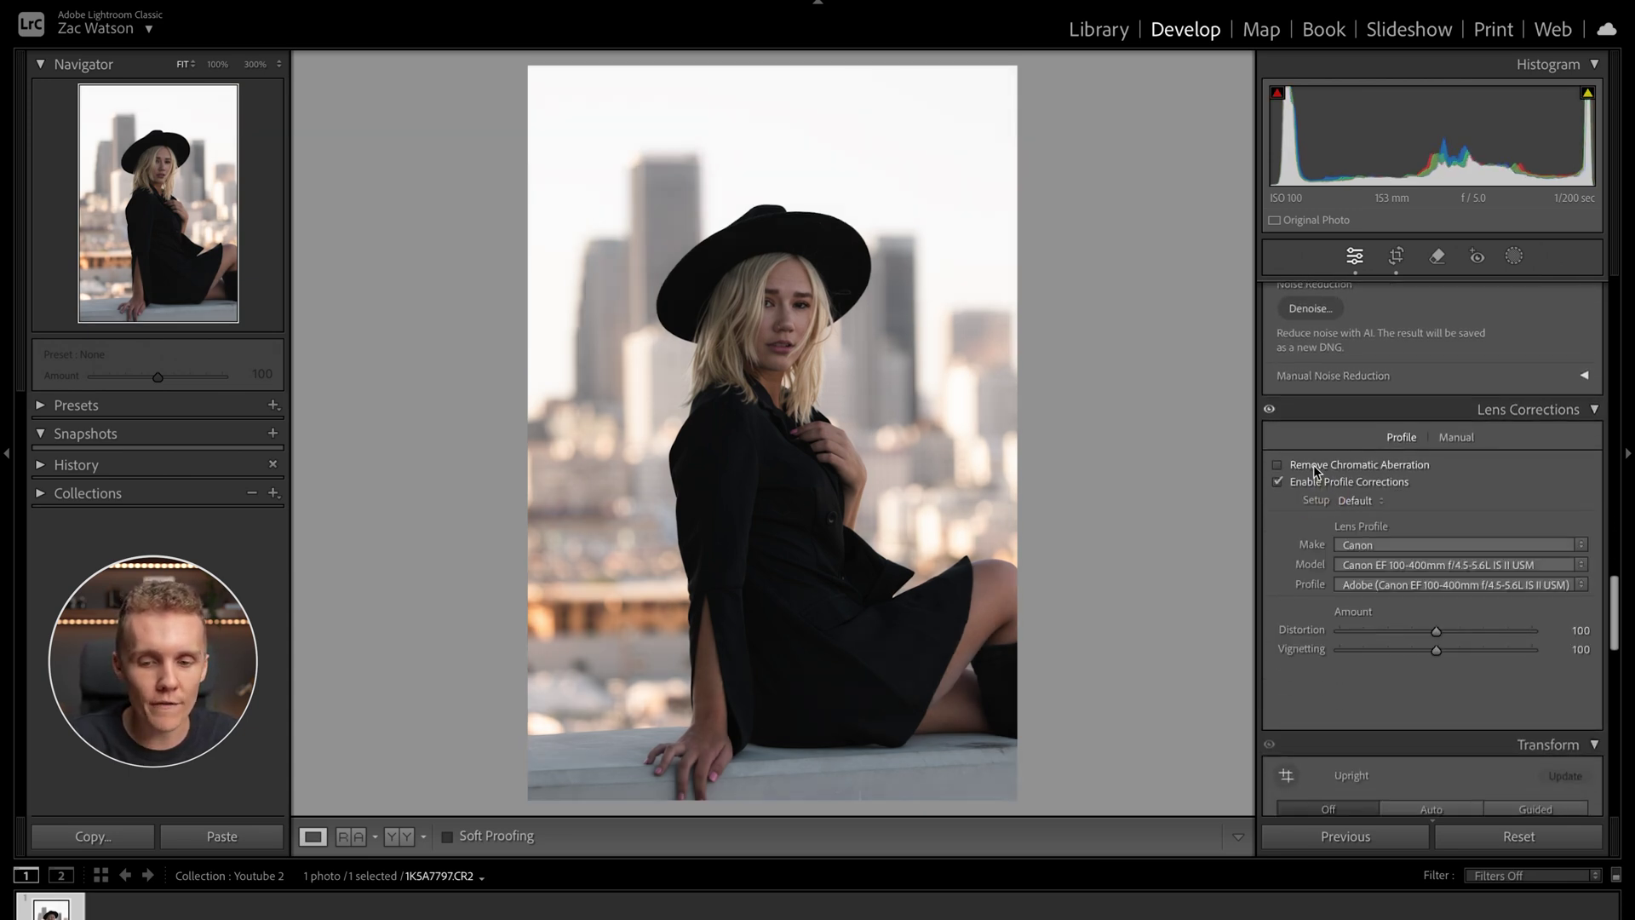
left_click(1277, 465)
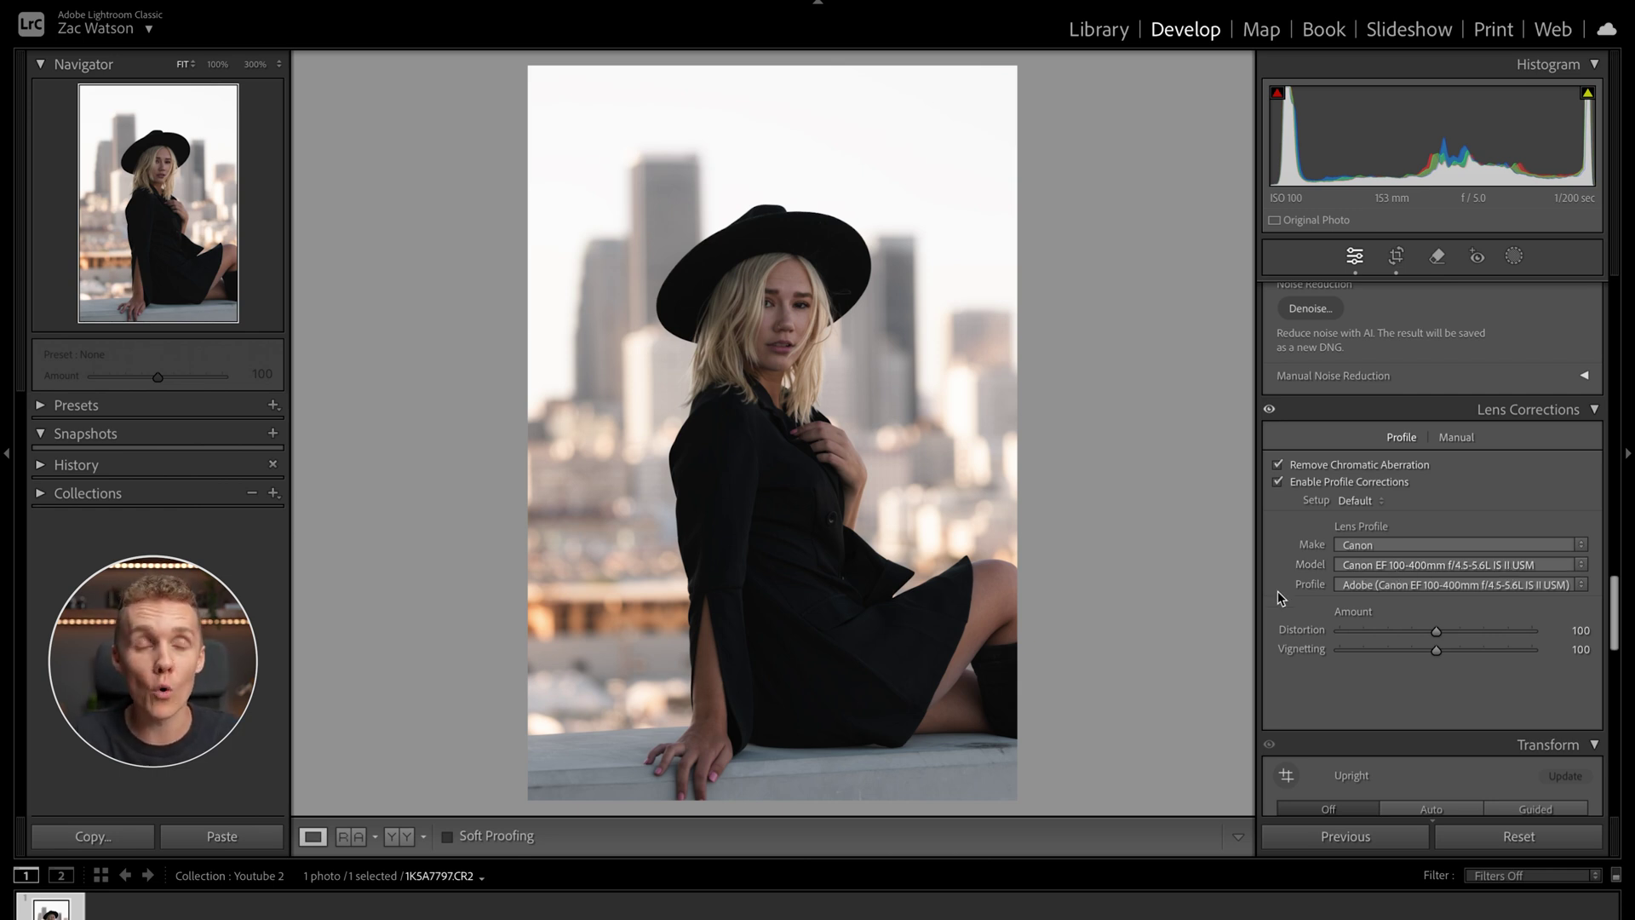
Add film grain to the whole photo with Amount 20, Size 34 and Roughness 60.
scroll(1277, 591, "down", 3)
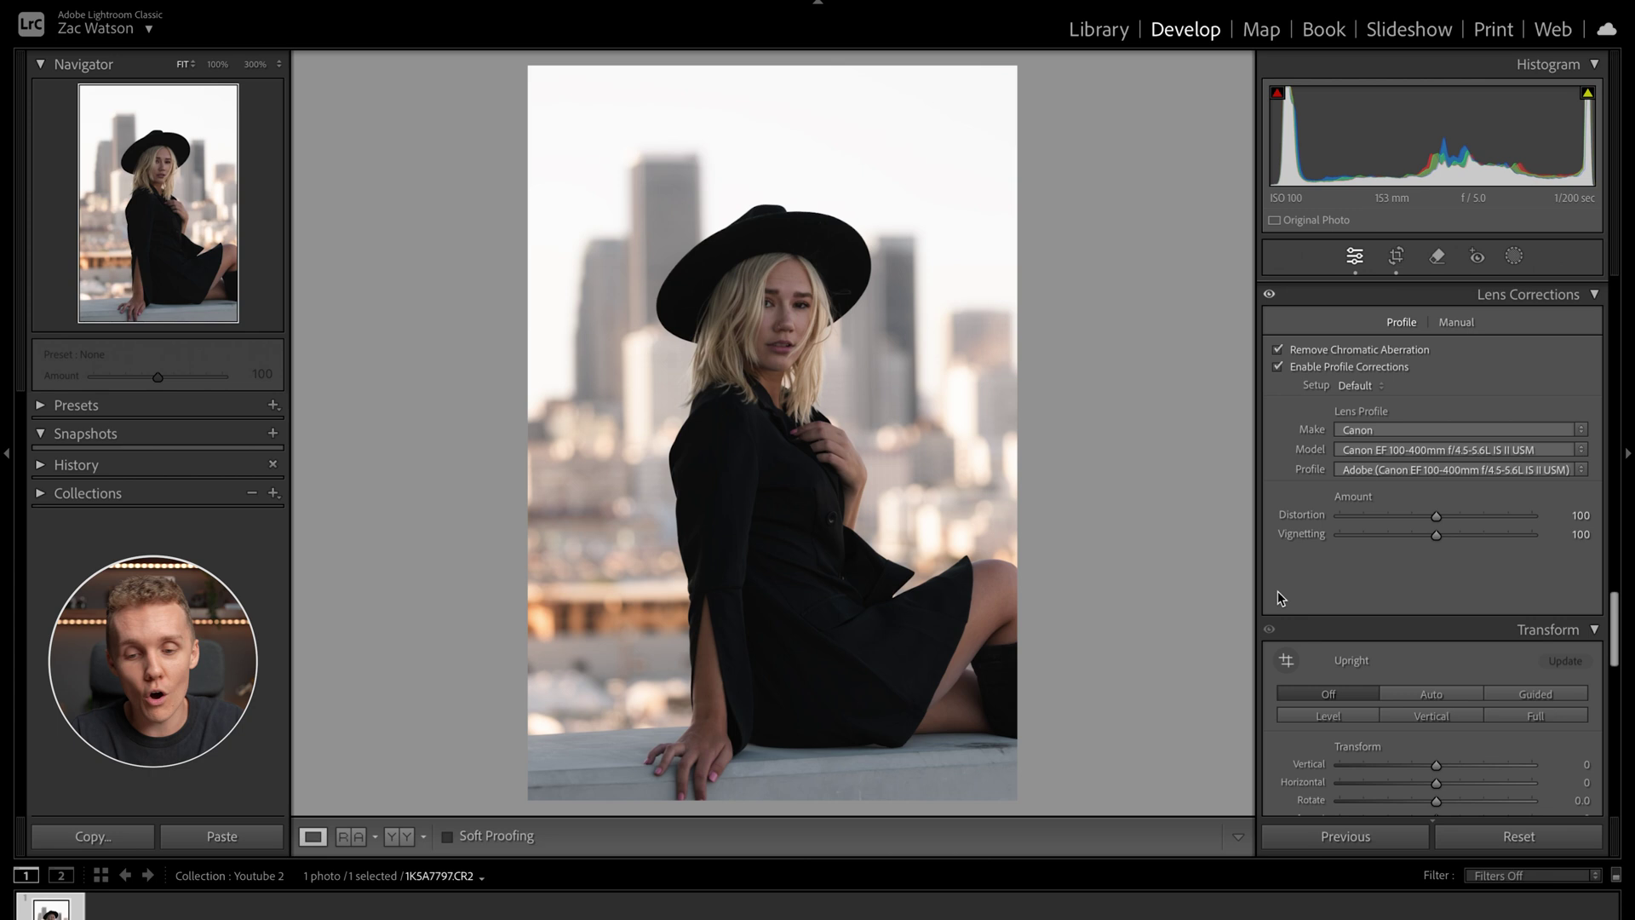
scroll(1277, 591, "down", 4)
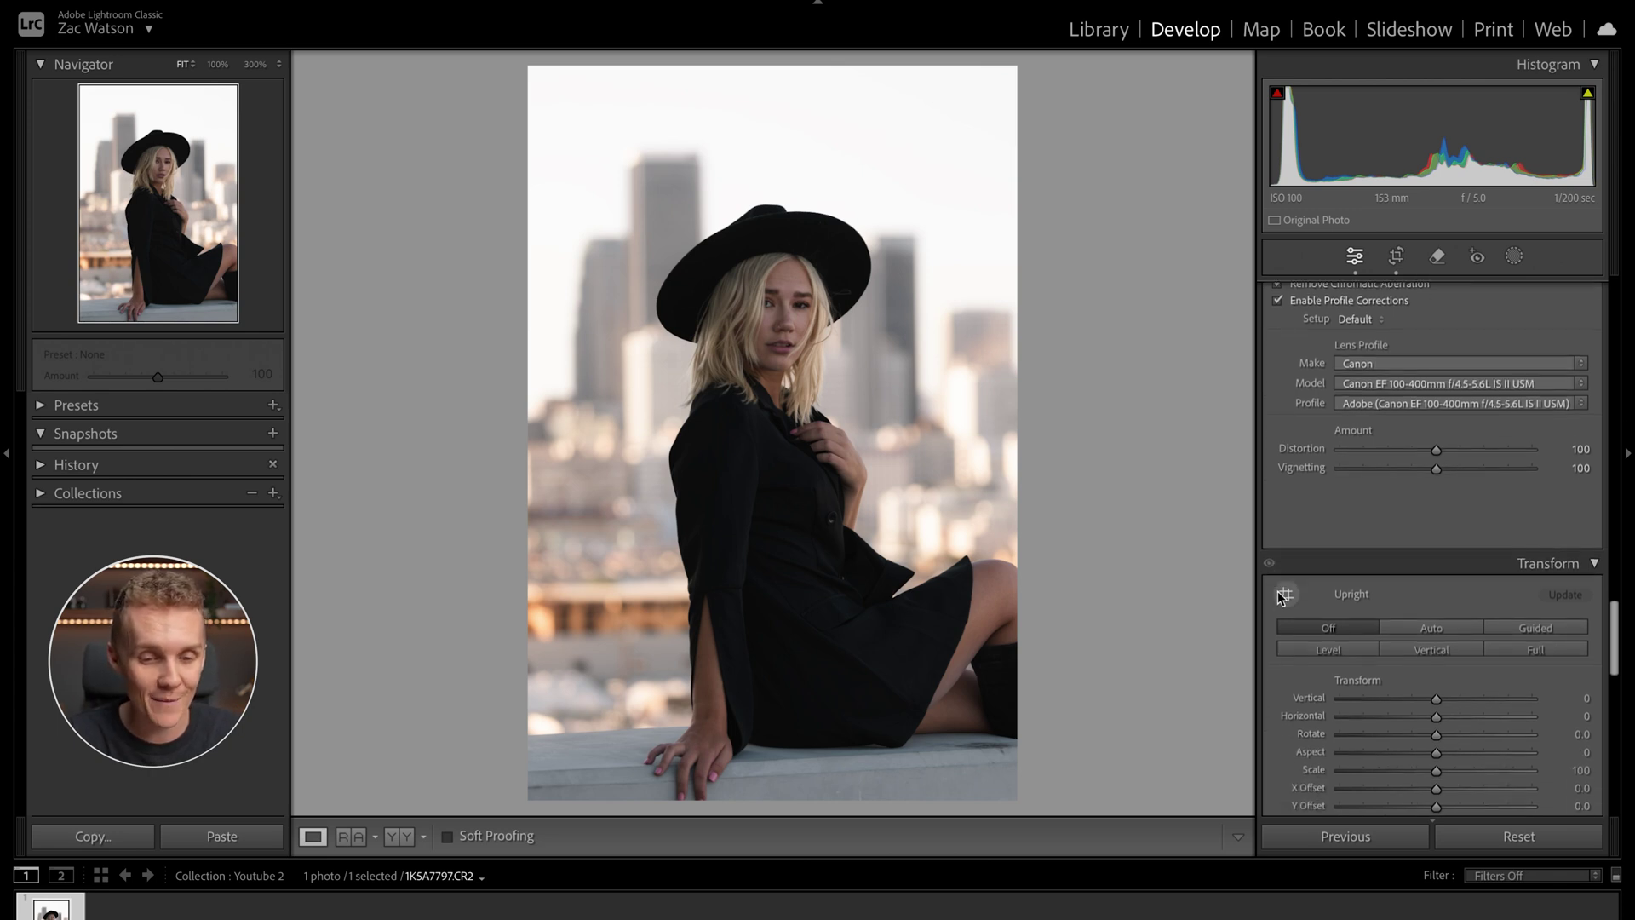
scroll(1277, 580, "down", 3)
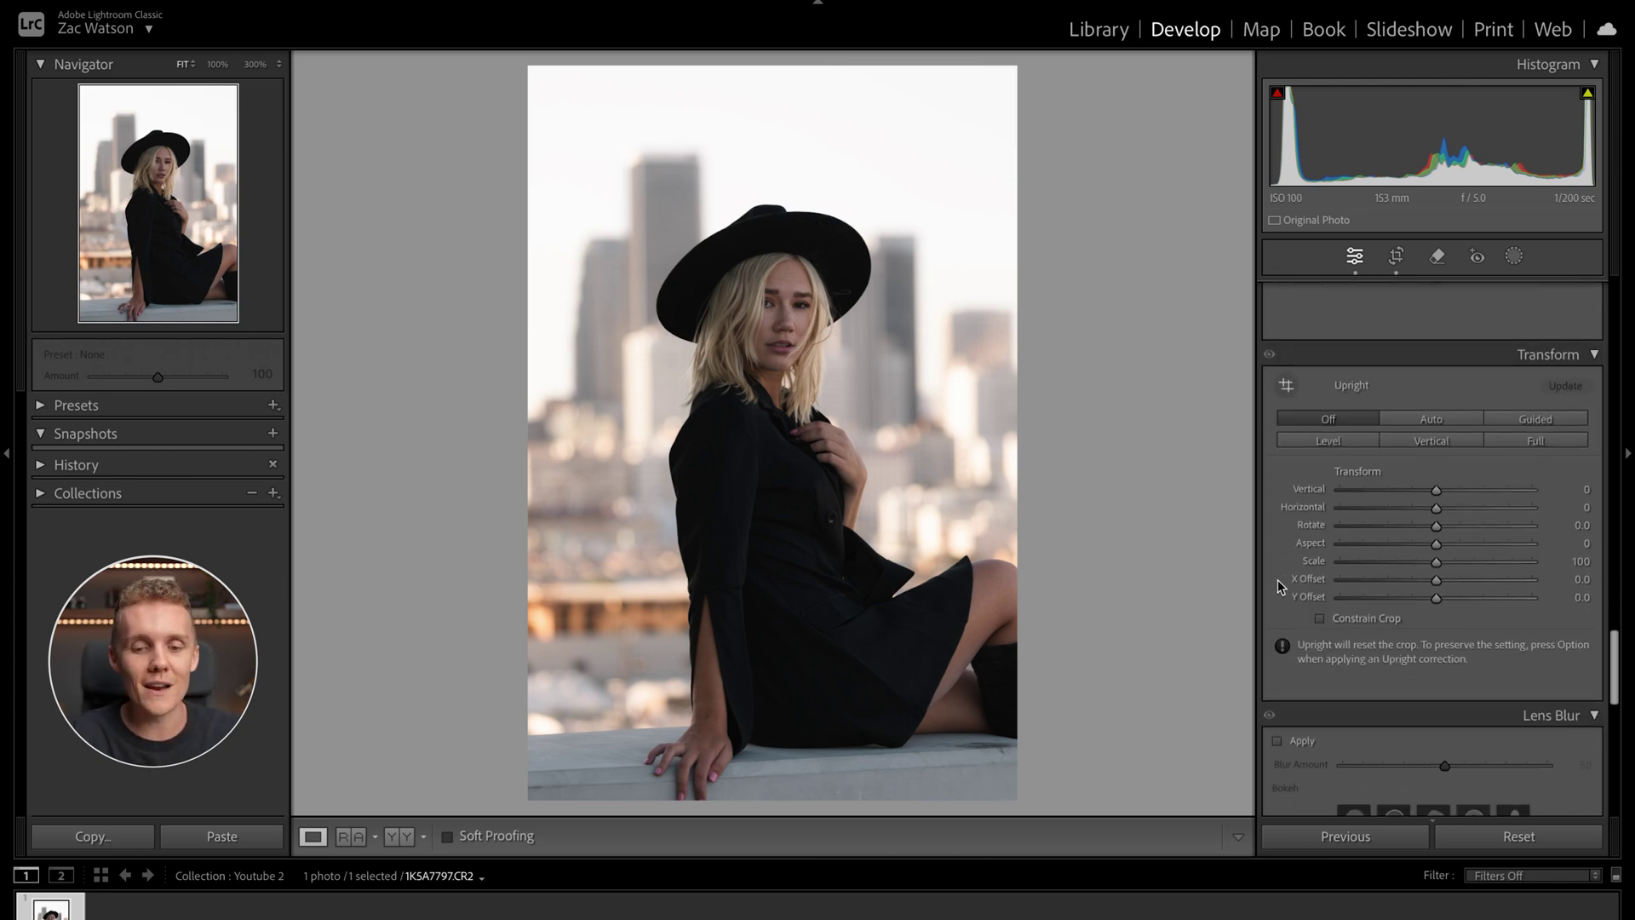
scroll(1277, 579, "down", 3)
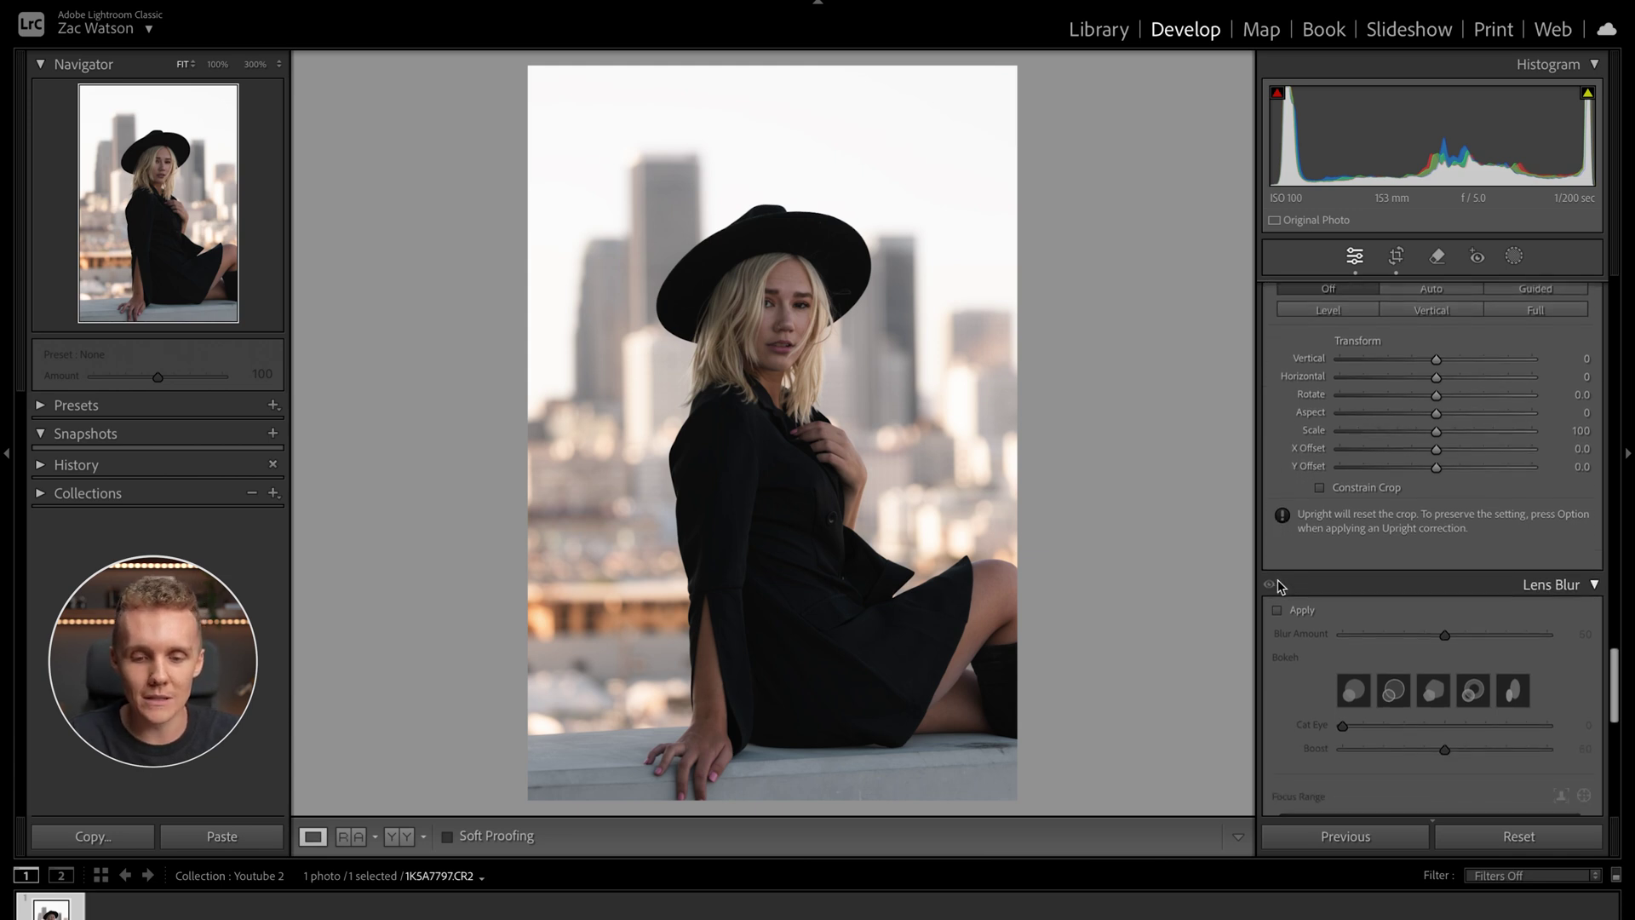
scroll(1289, 634, "down", 3)
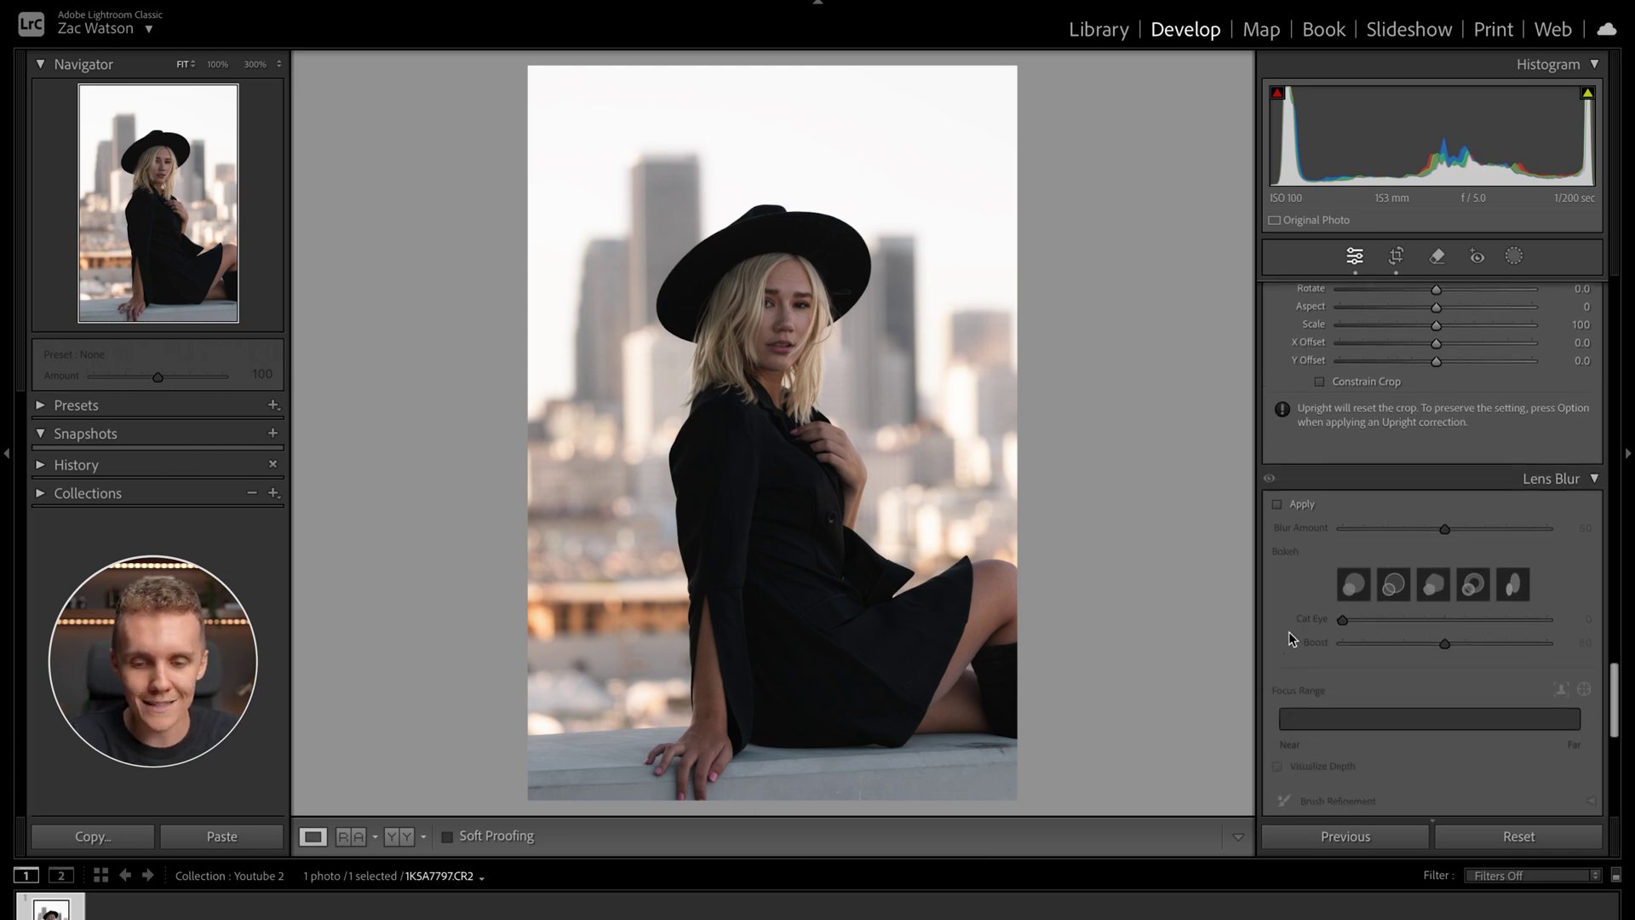
scroll(1289, 635, "down", 5)
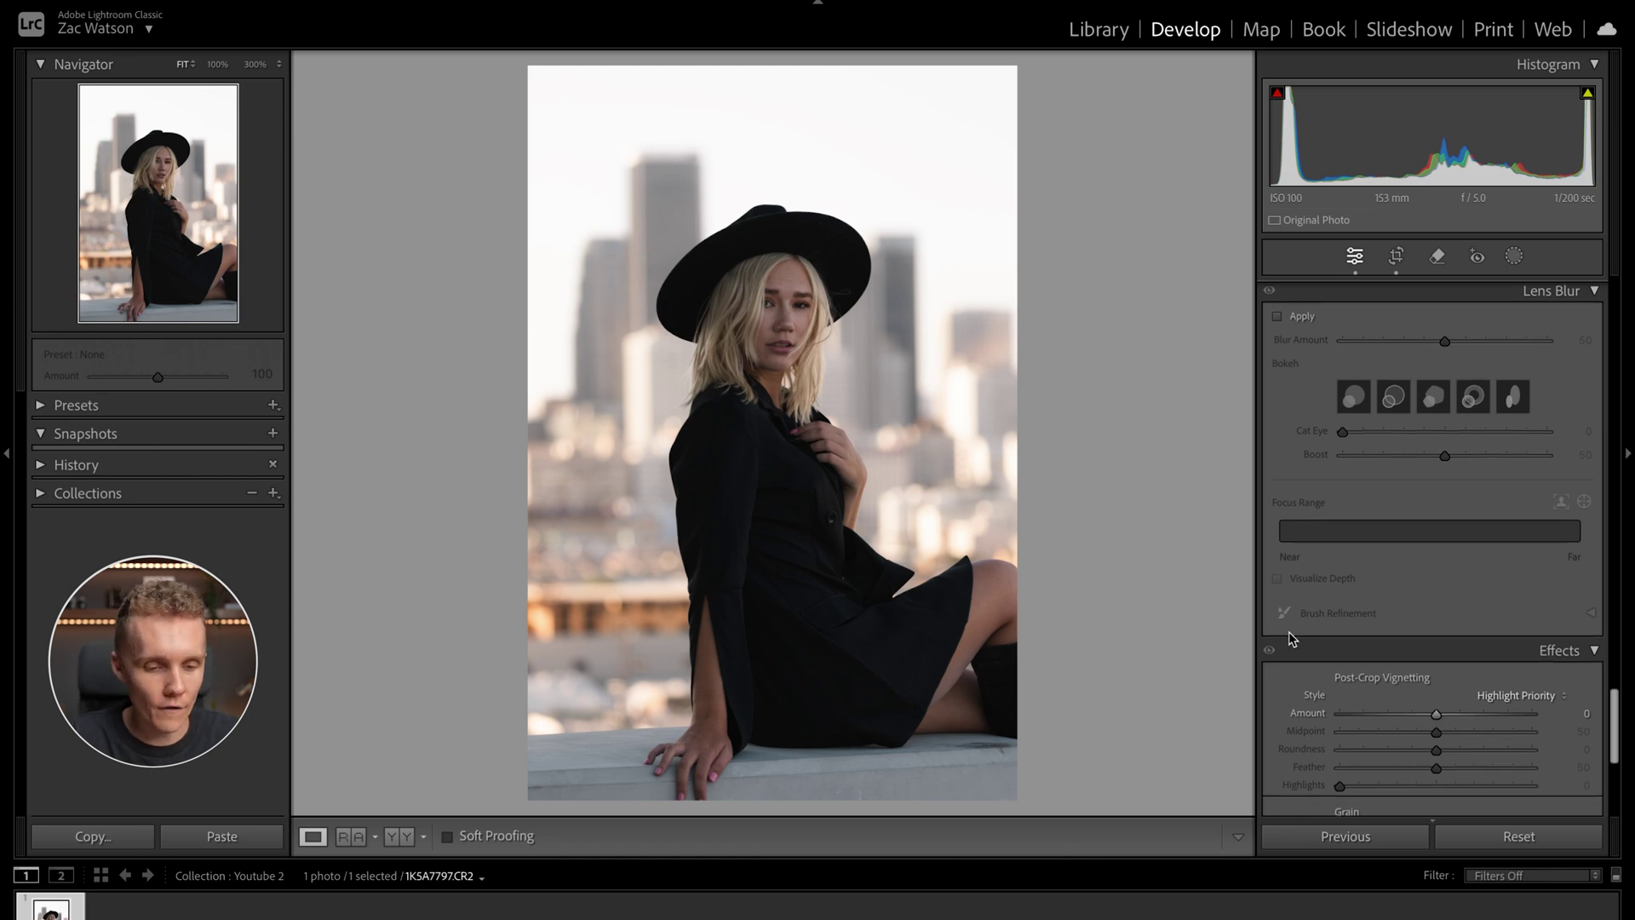
scroll(1289, 634, "down", 4)
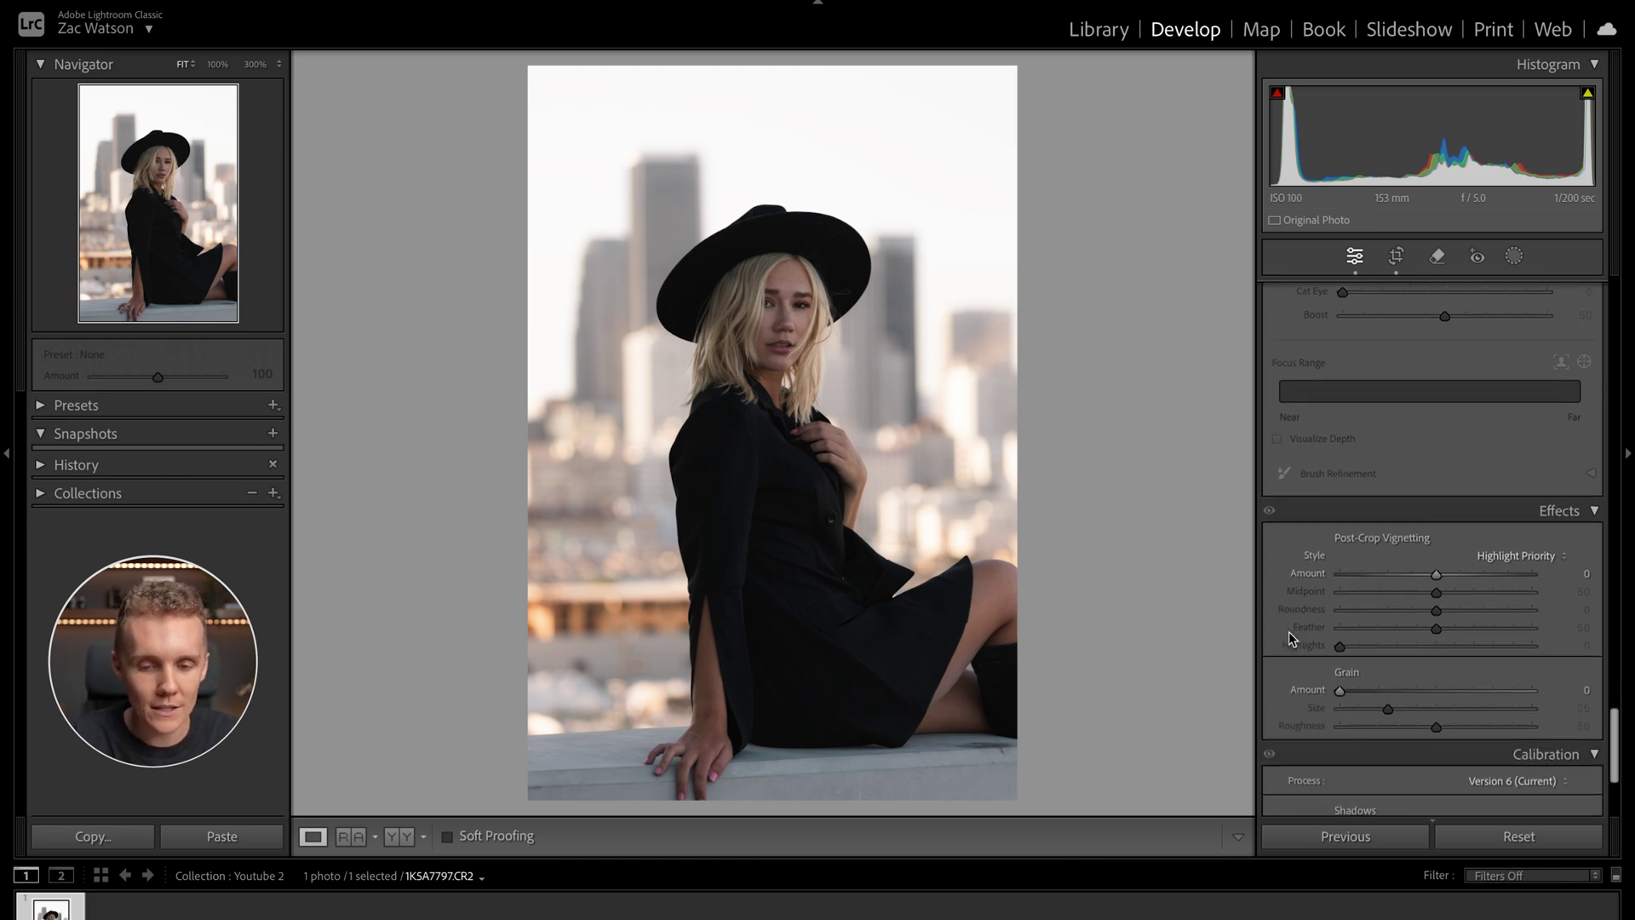
scroll(1289, 636, "down", 4)
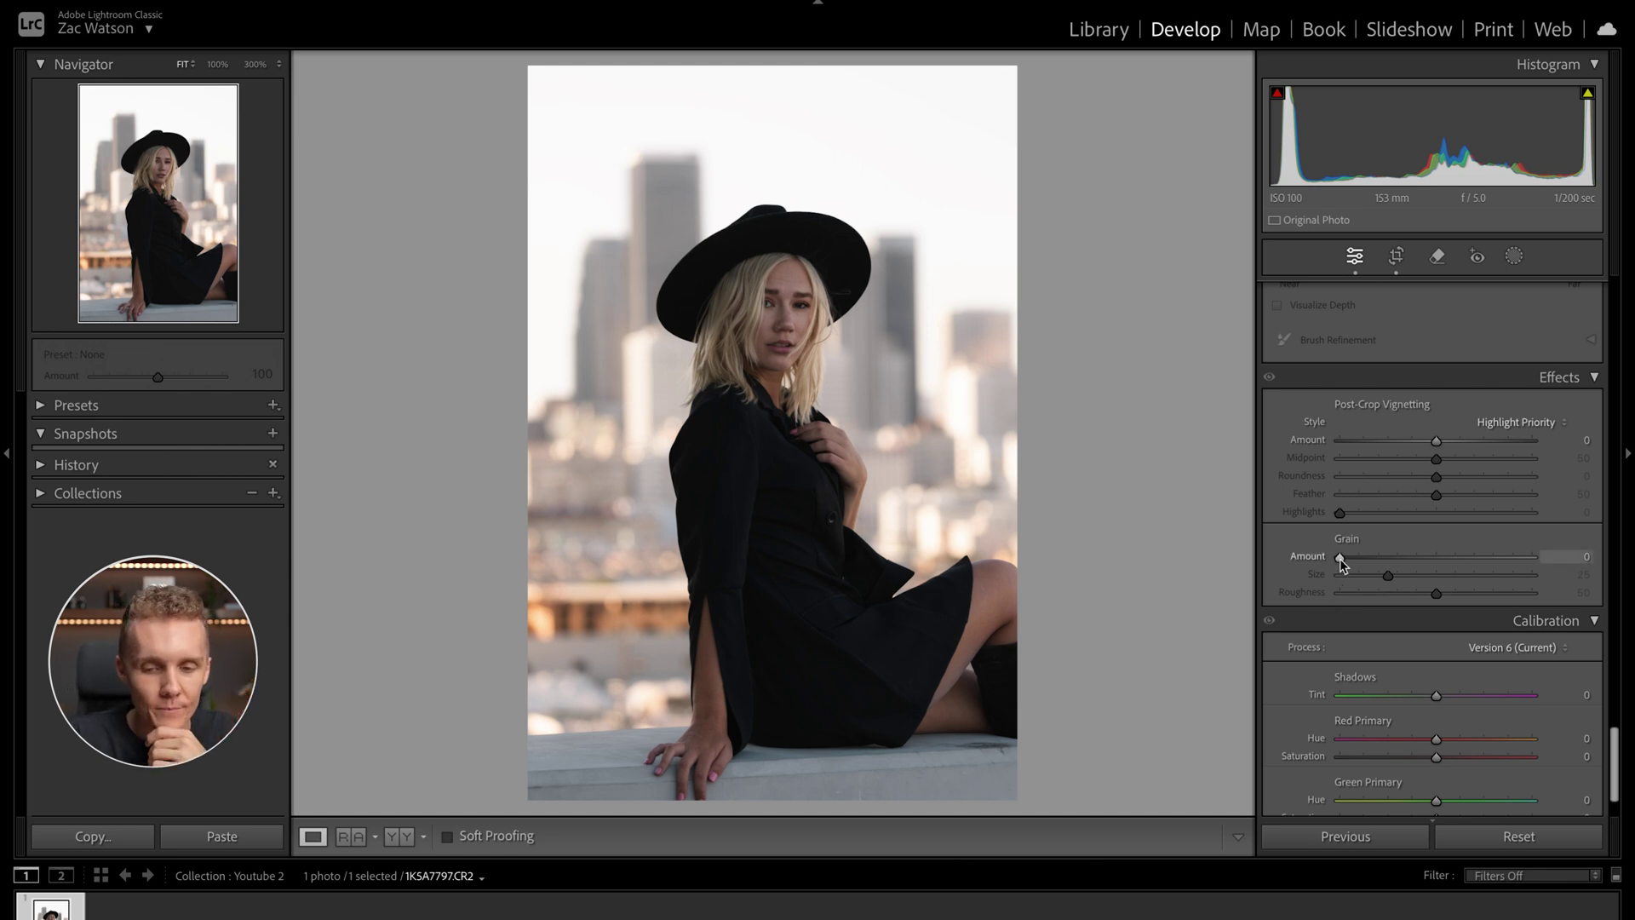
left_click_drag(1339, 559, 1454, 592)
Inspect the grain at 100% on the dark sleeve and background, comparing with the effects switched off and on.
left_click(778, 574)
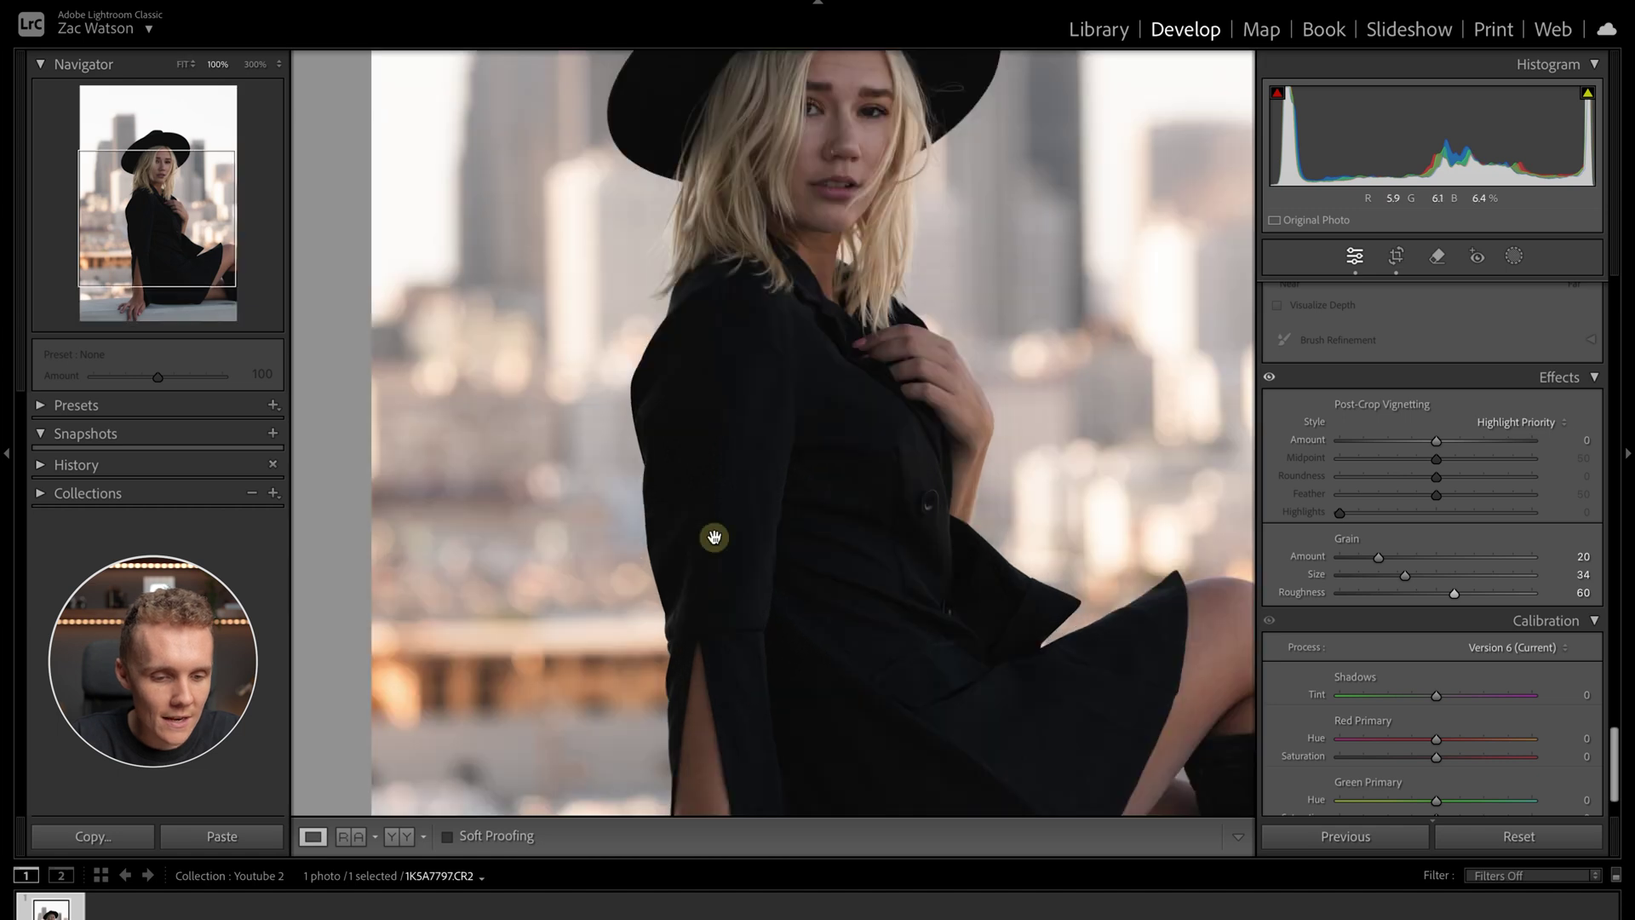
left_click(1268, 379)
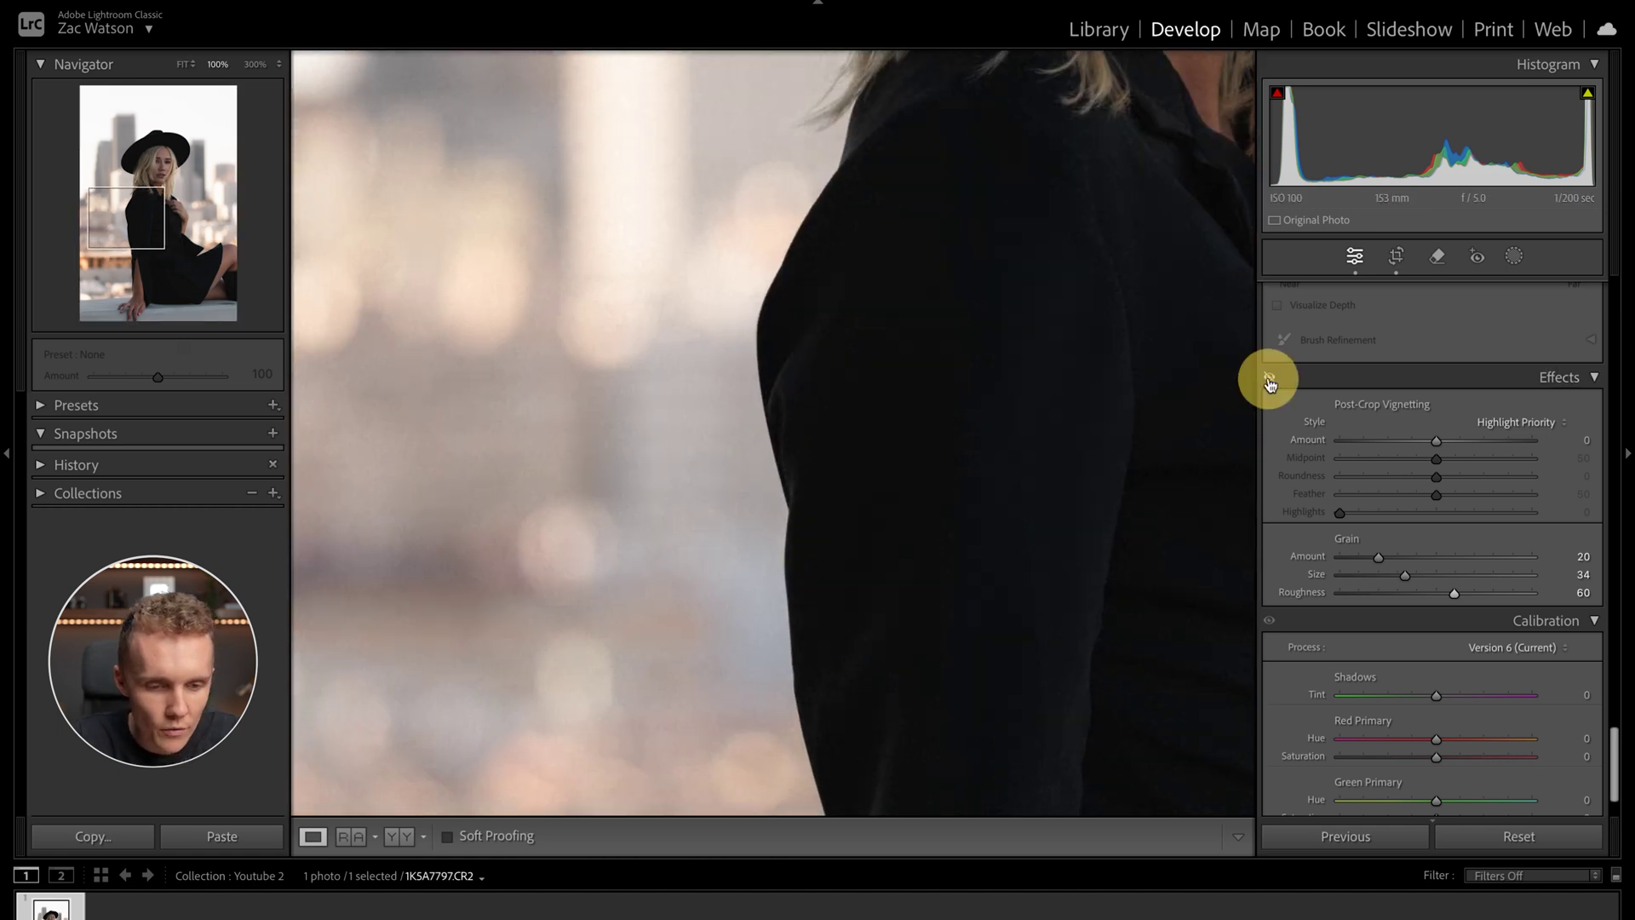
left_click(1056, 518)
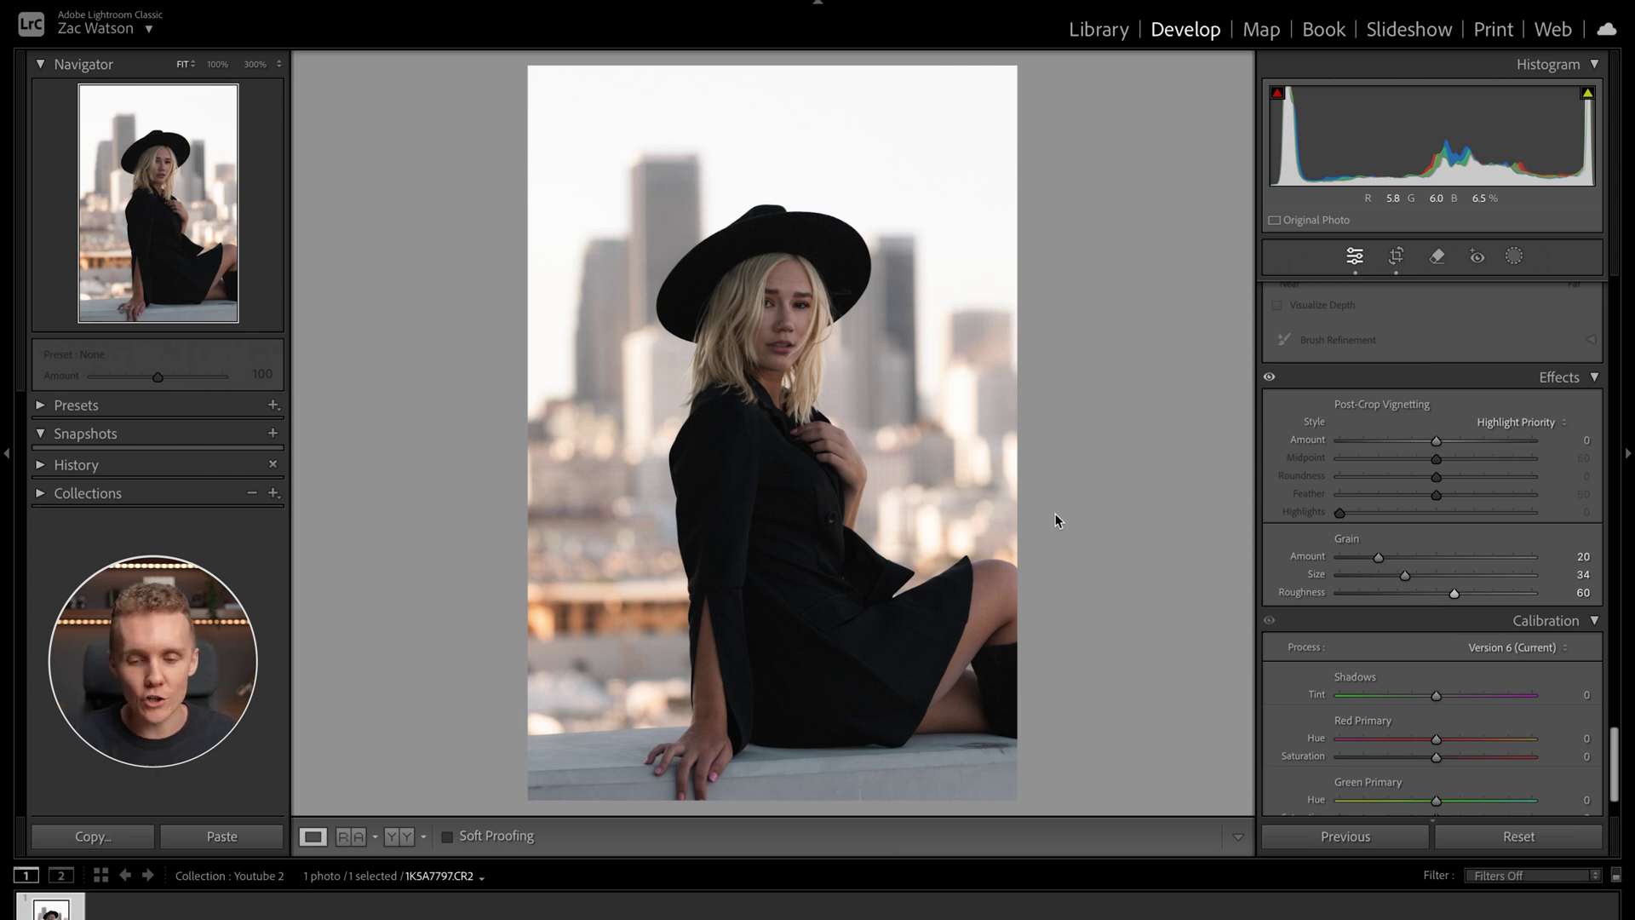
Set the Blue Primary calibration to Hue -8 and Saturation +23, and compare the edit with the original photo.
scroll(1436, 613, "down", 2)
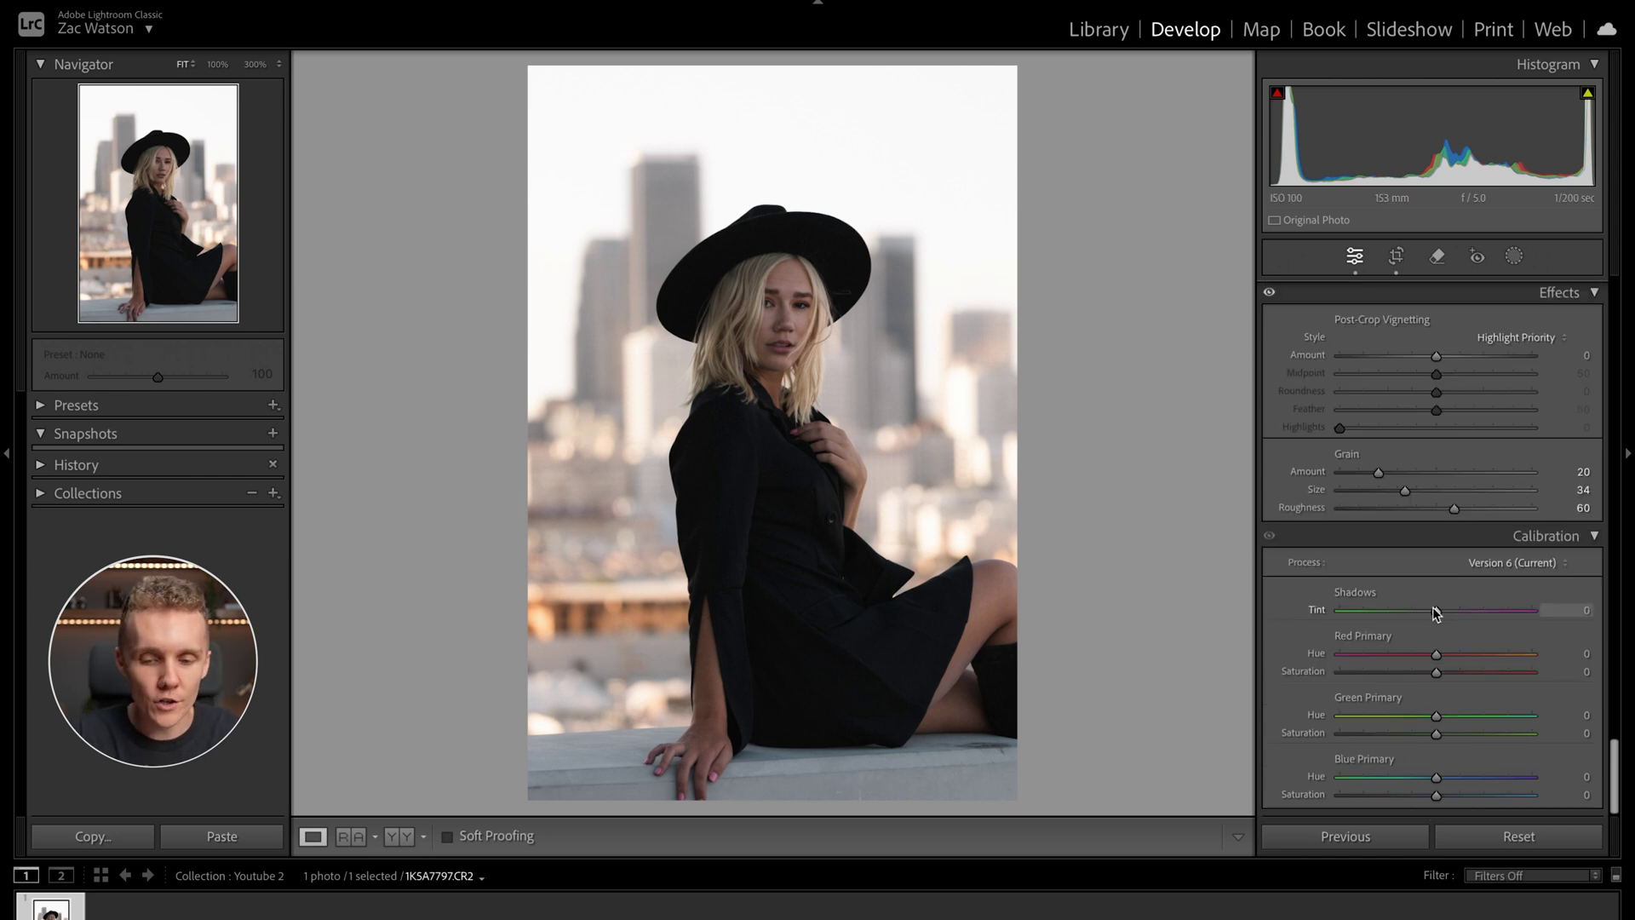
left_click_drag(1436, 777, 1322, 783)
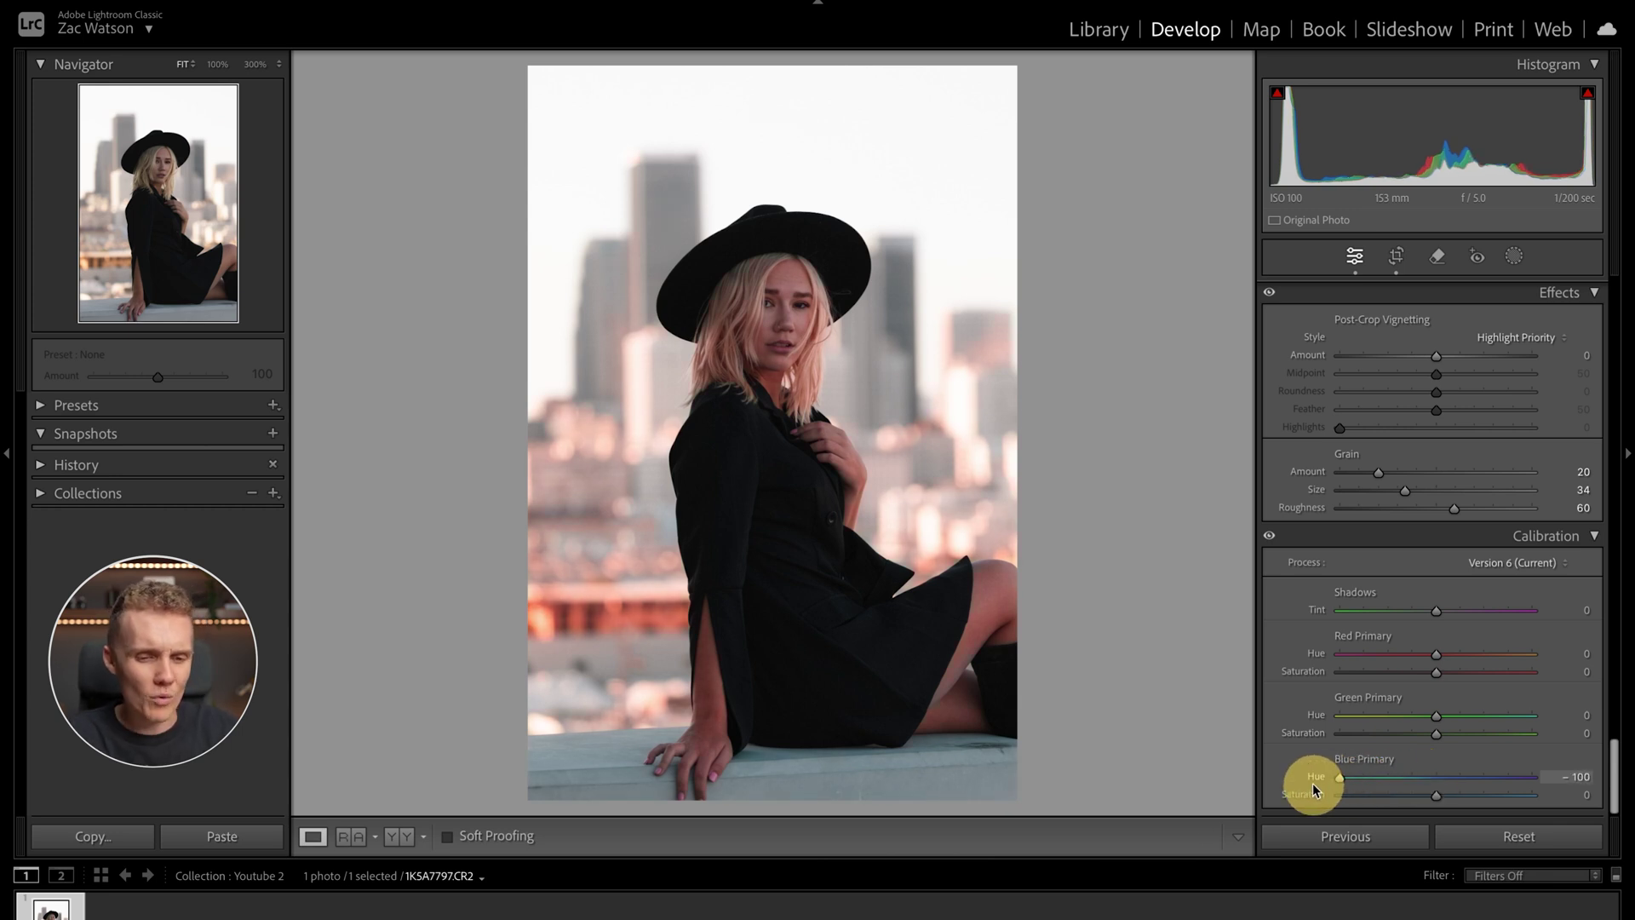
left_click_drag(1313, 787, 1598, 790)
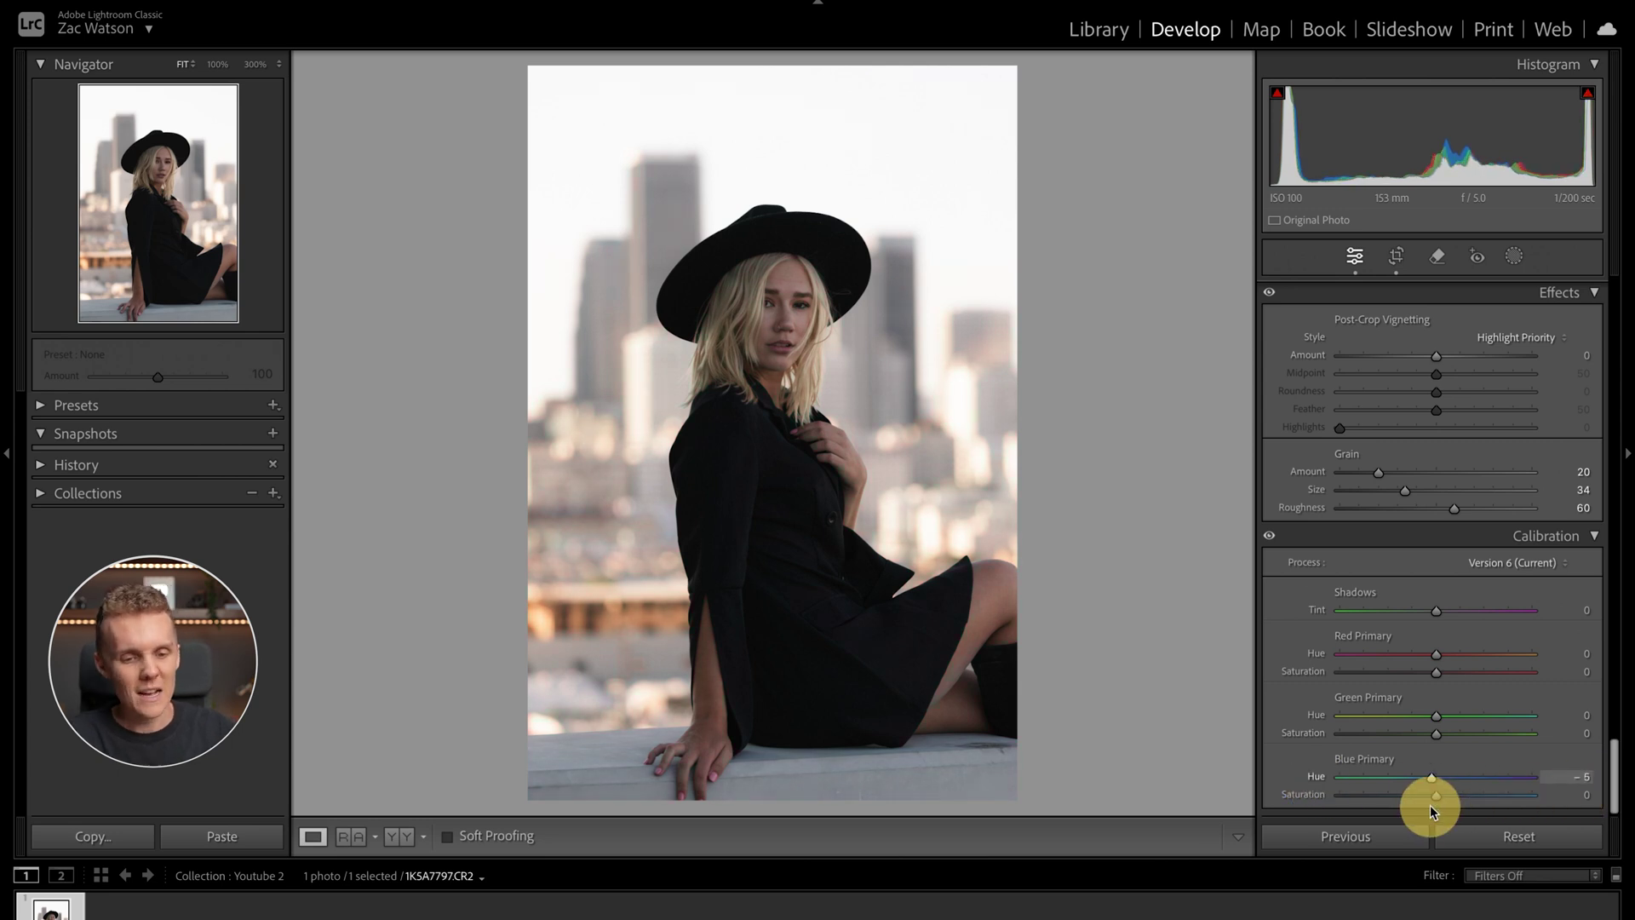
left_click_drag(1560, 798, 1463, 796)
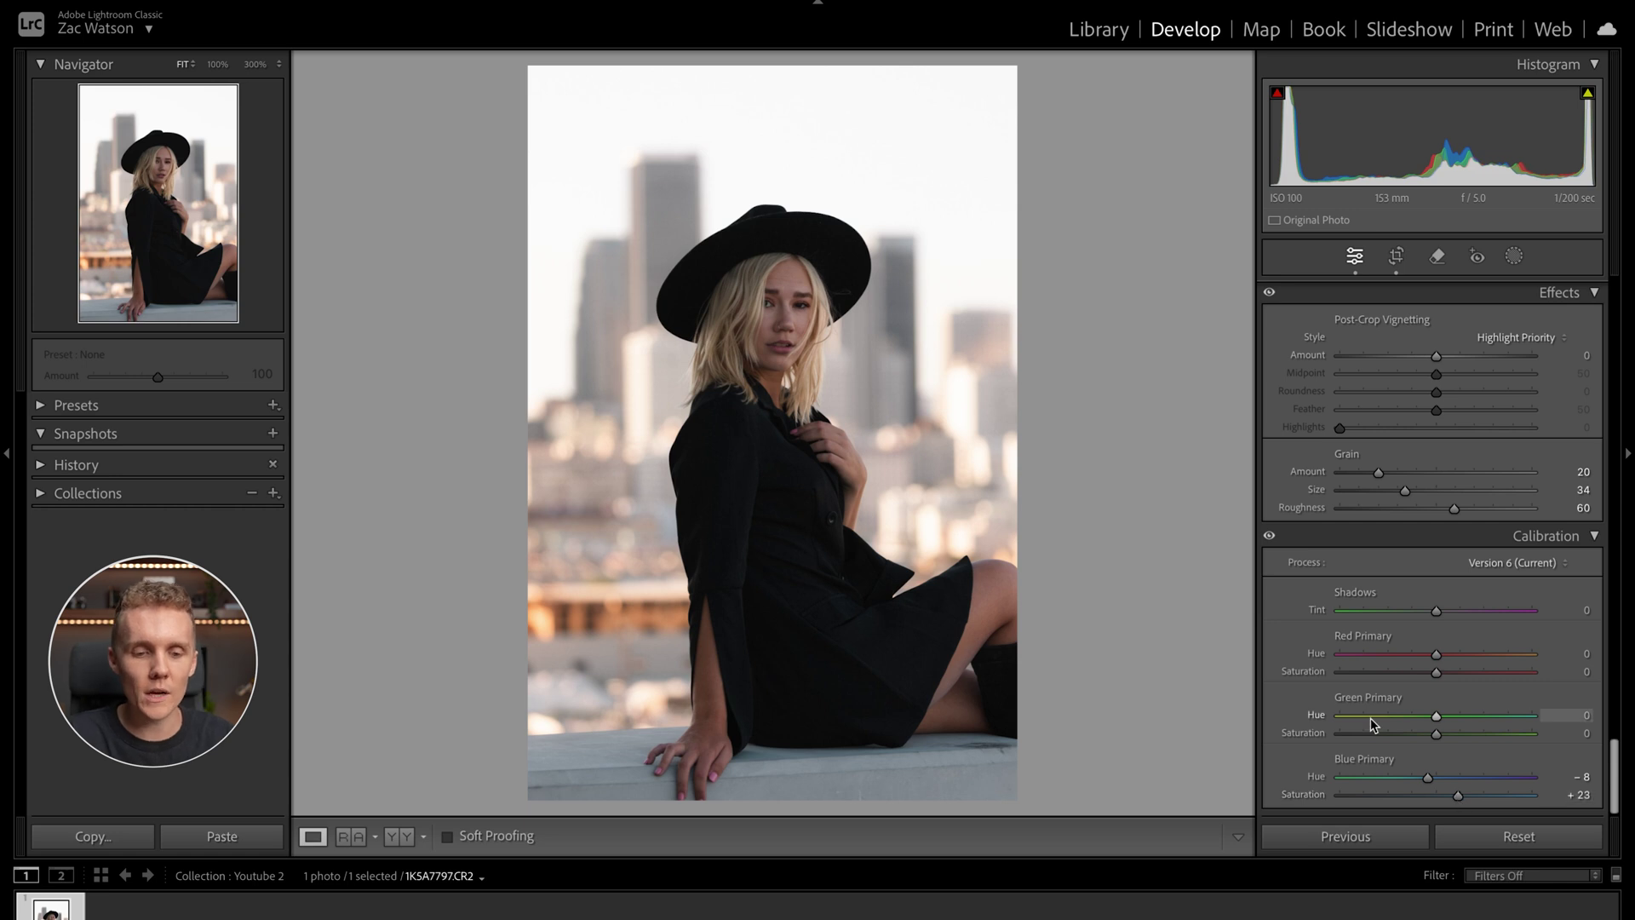
key("backslash")
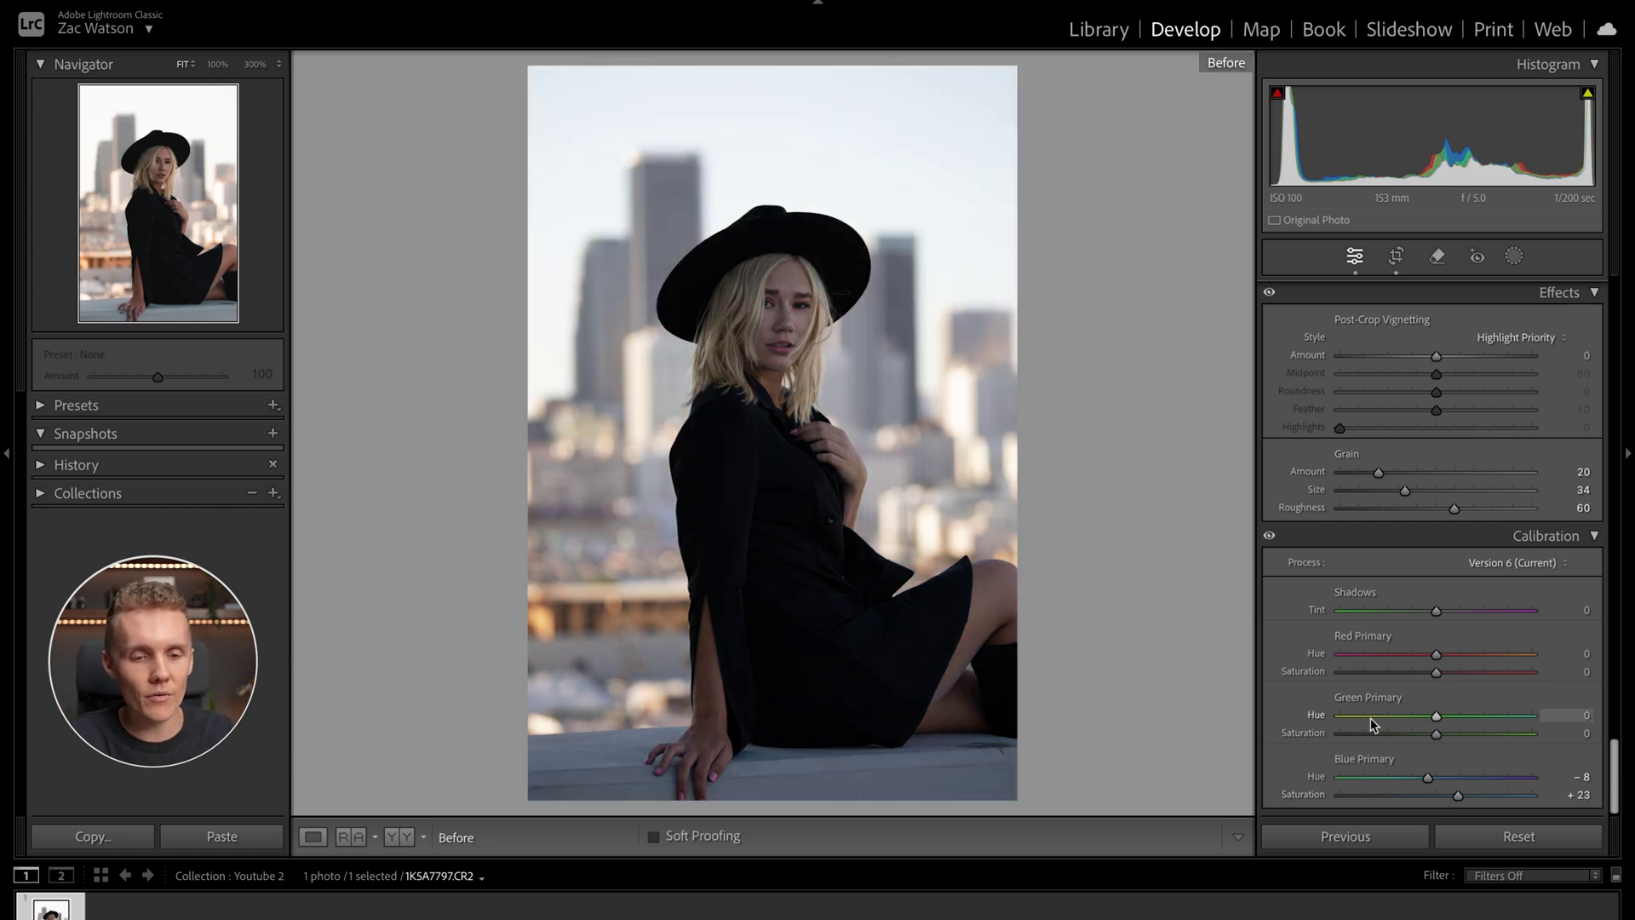
key("backslash")
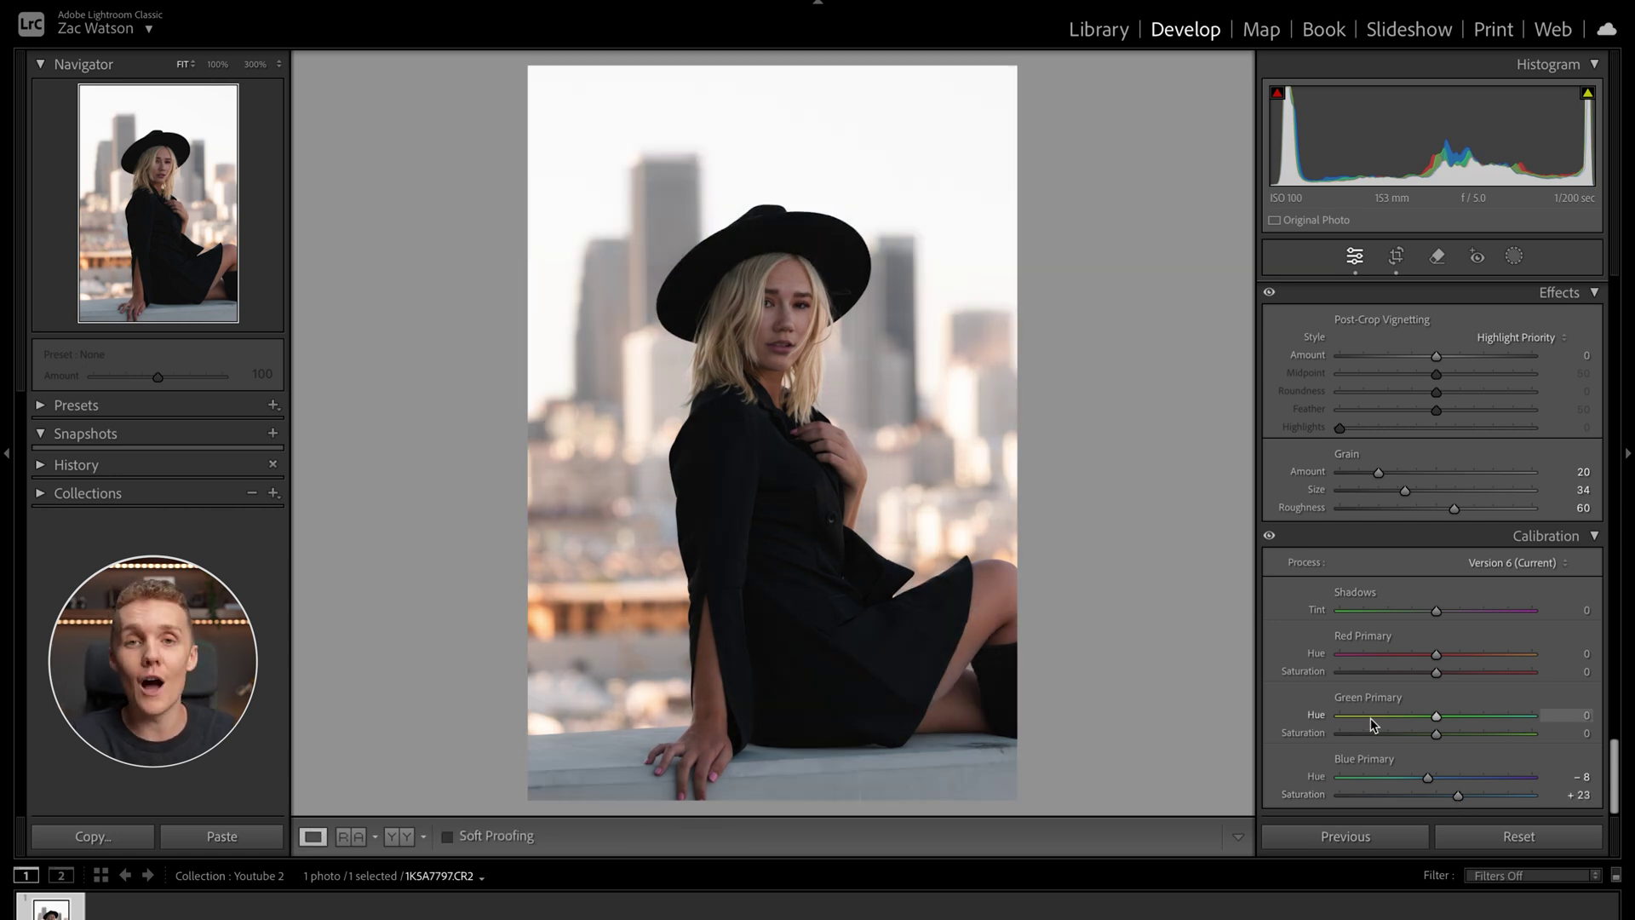
Create a large radial gradient mask centred on the woman and covering most of the frame.
scroll(1336, 593, "up", 10)
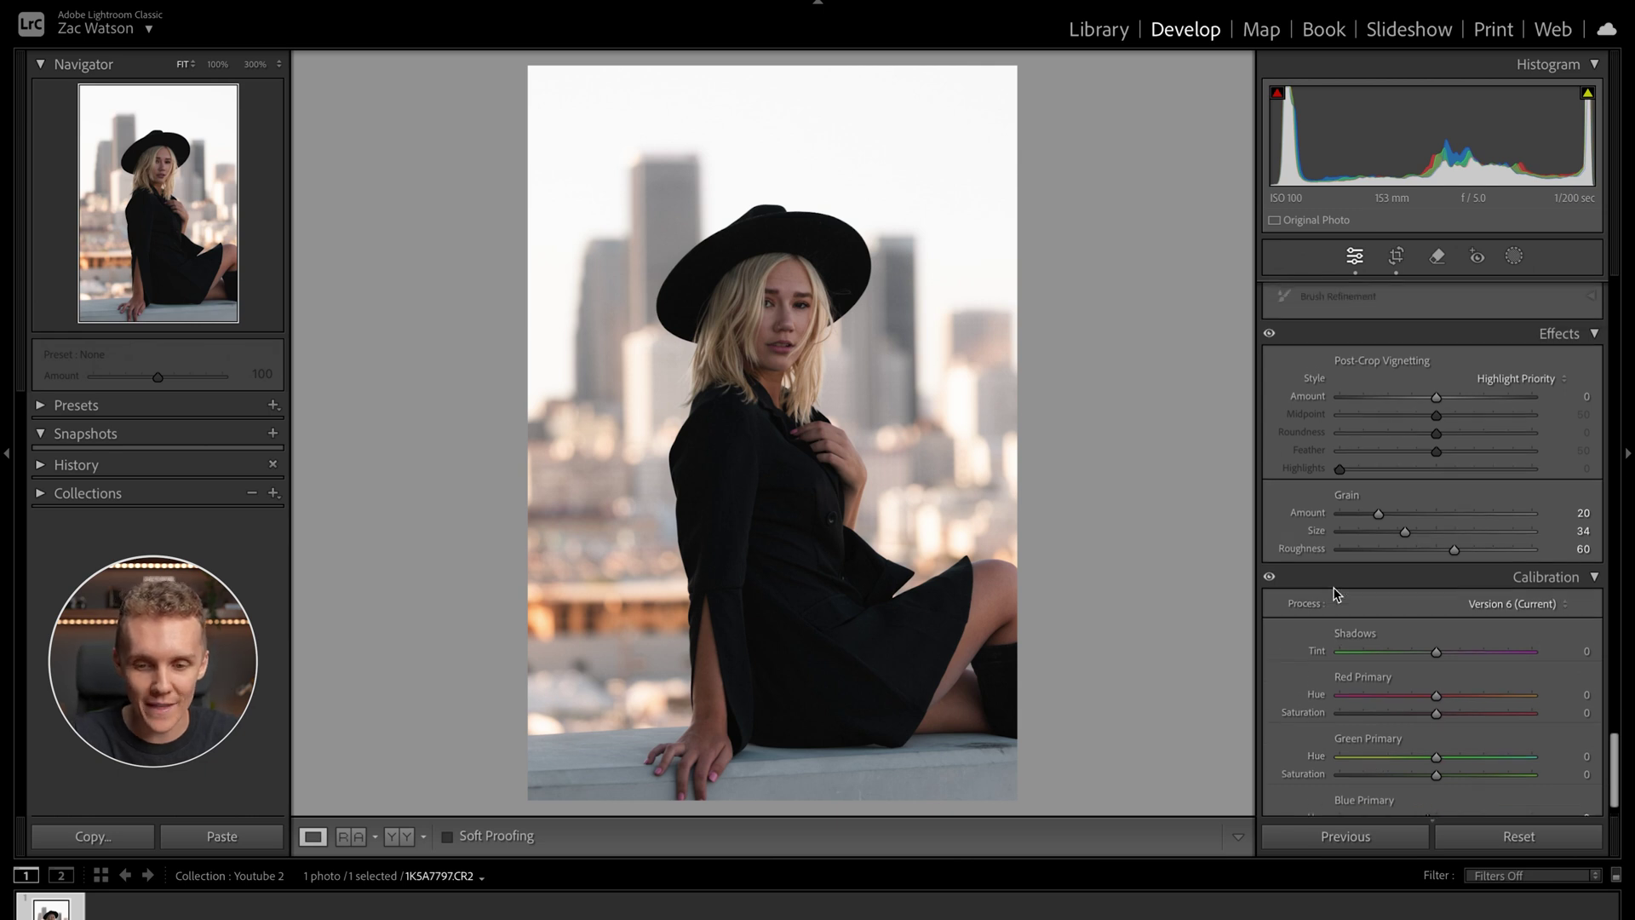
scroll(1335, 594, "up", 8)
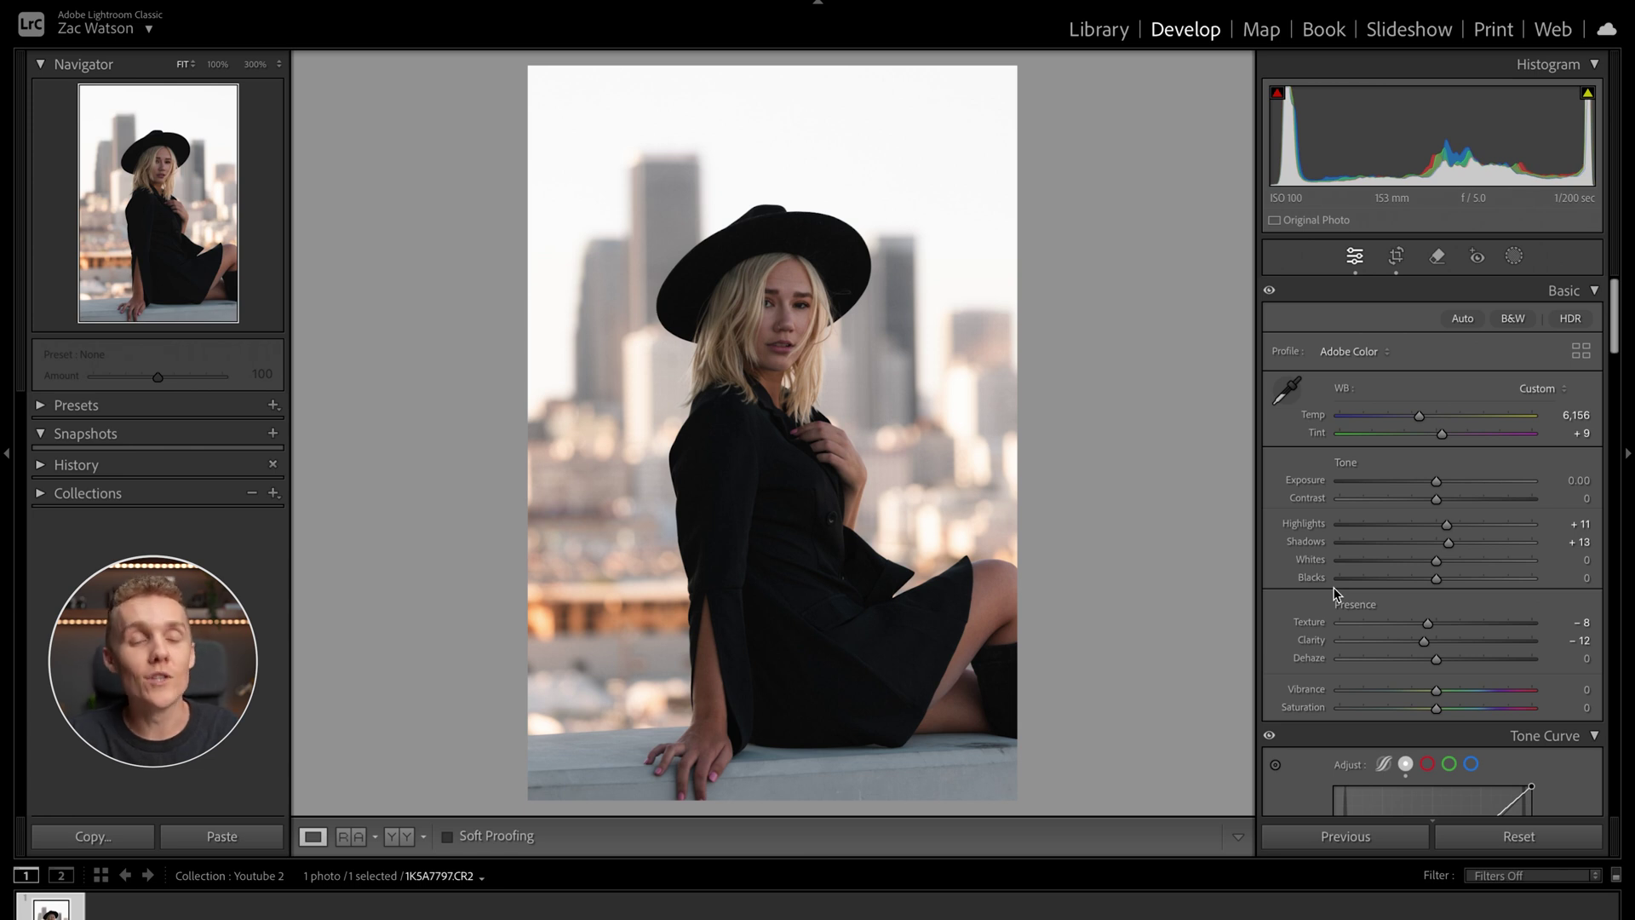
left_click(1515, 255)
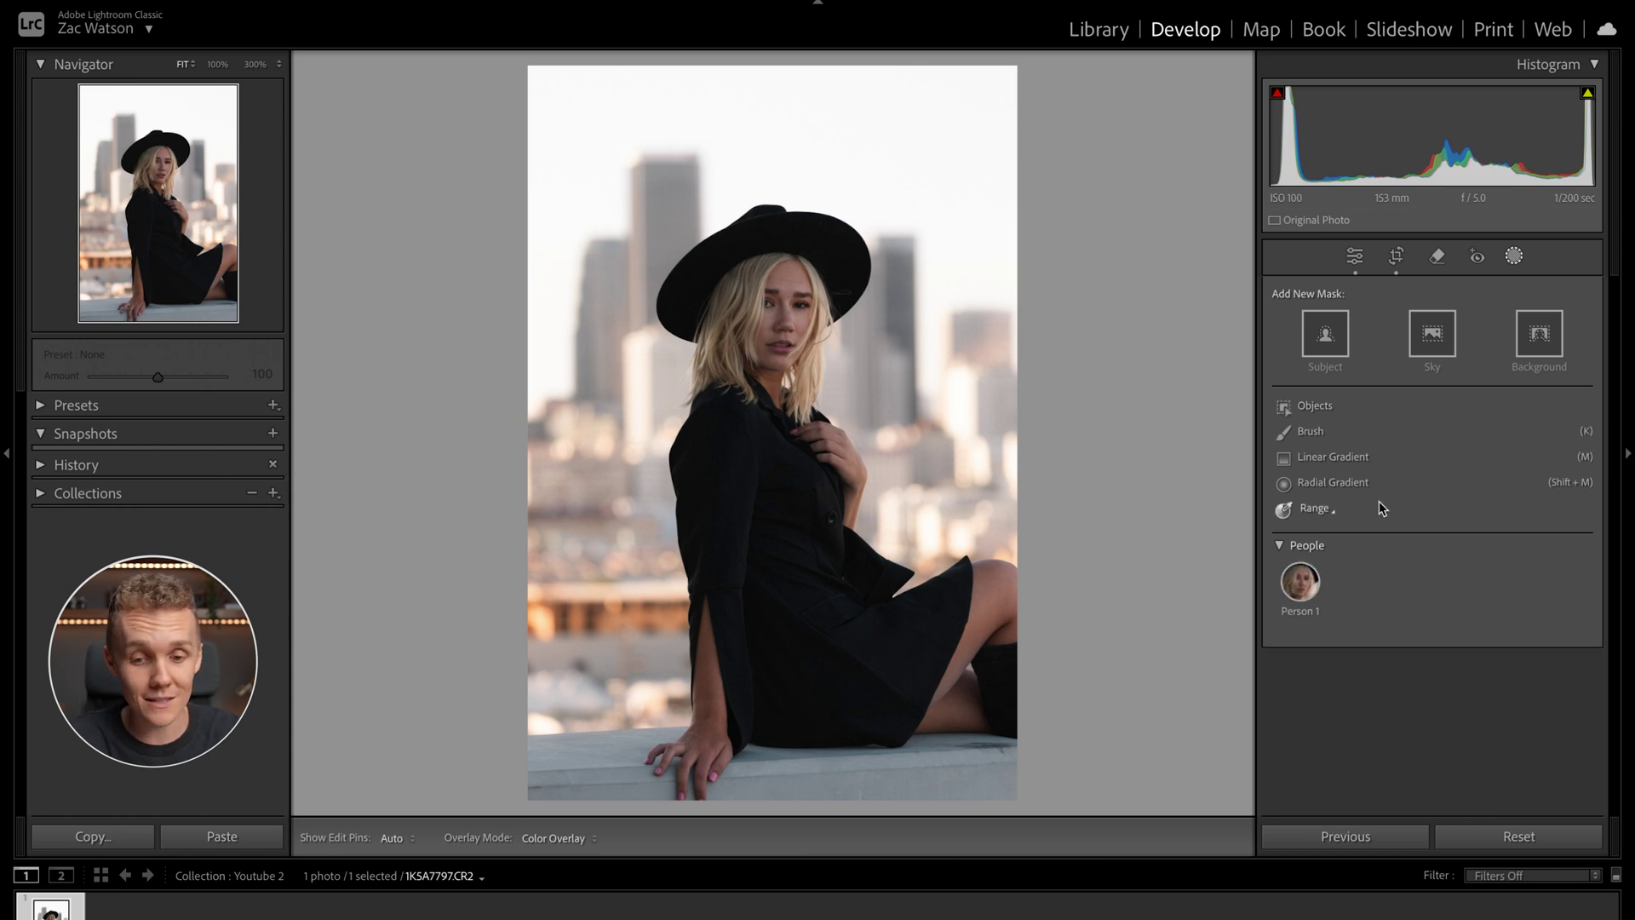
left_click(1330, 483)
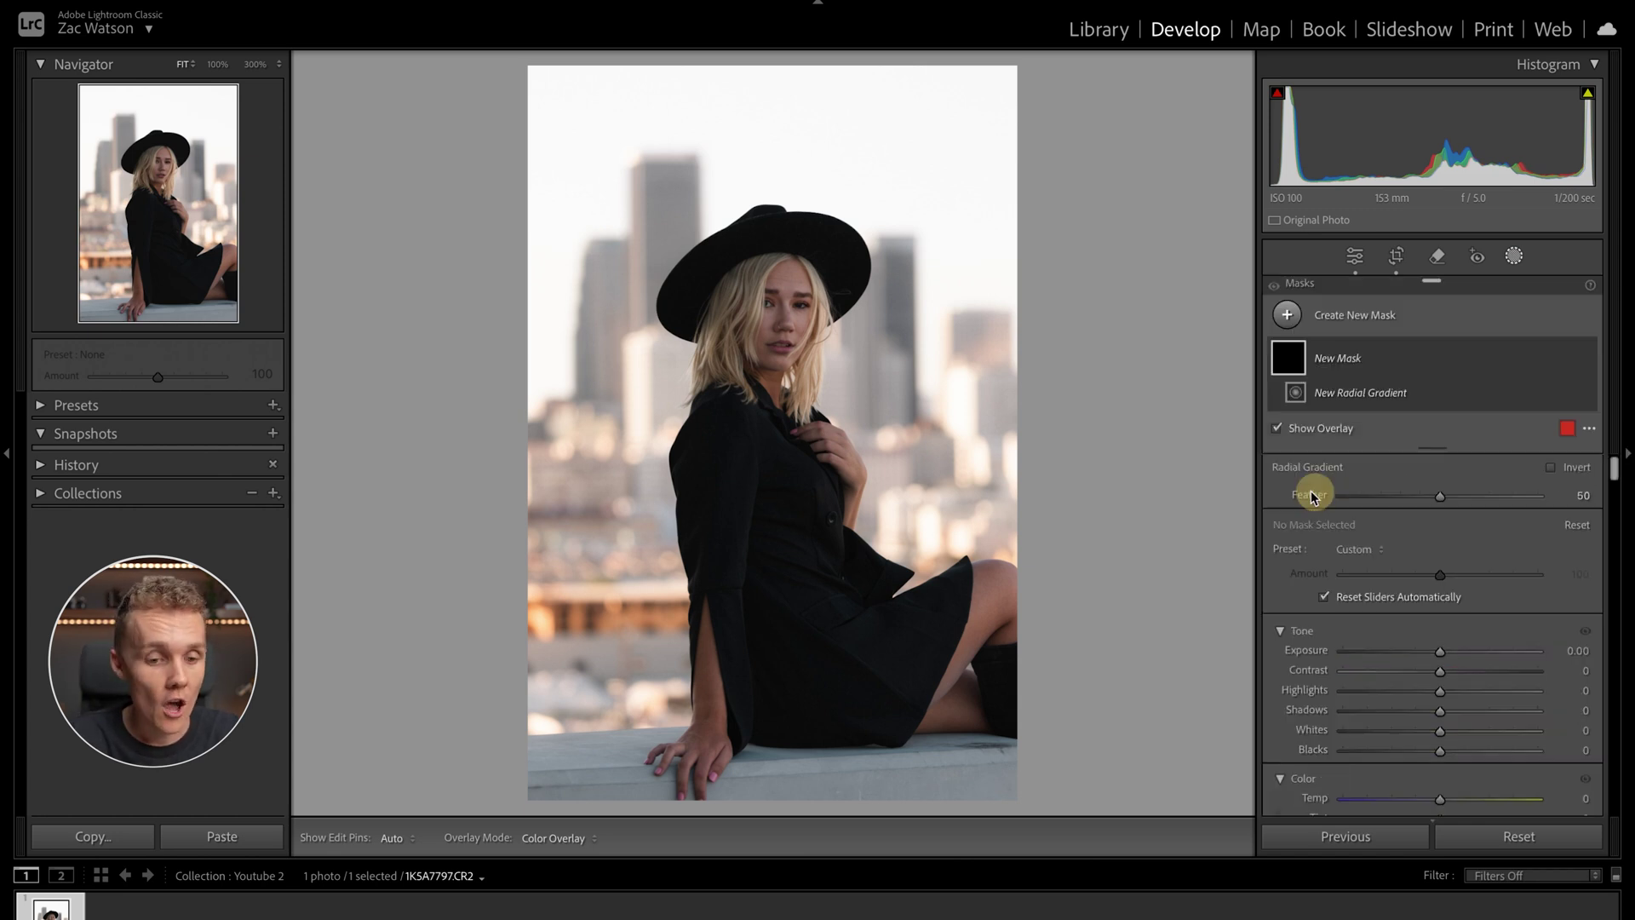
left_click_drag(719, 271, 1084, 755)
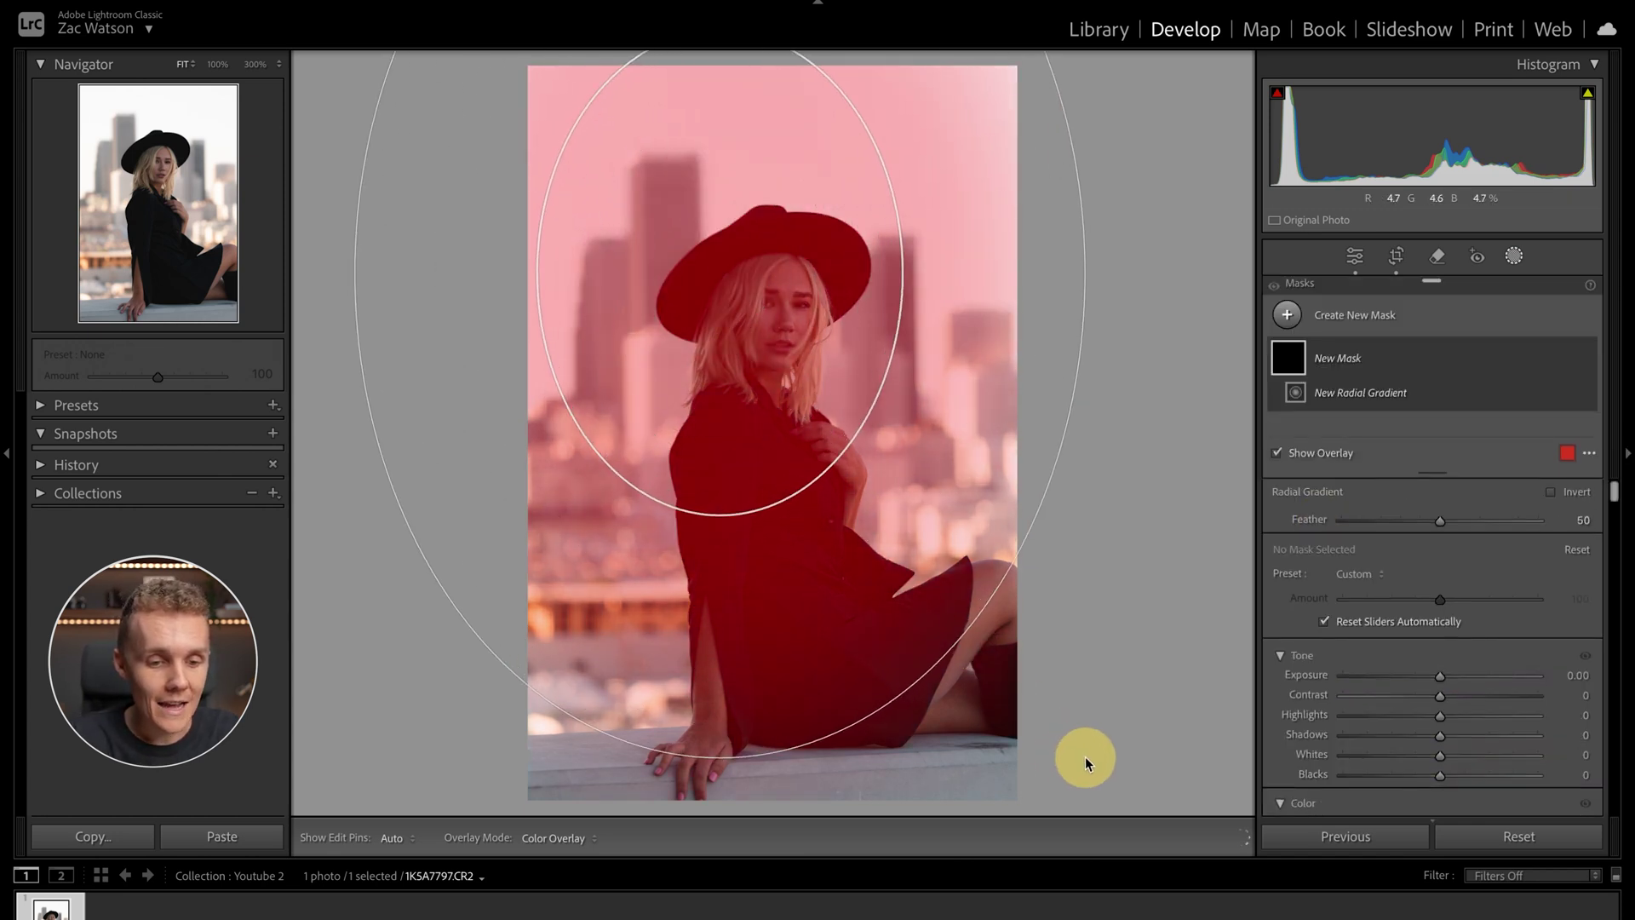
left_click_drag(810, 402, 870, 545)
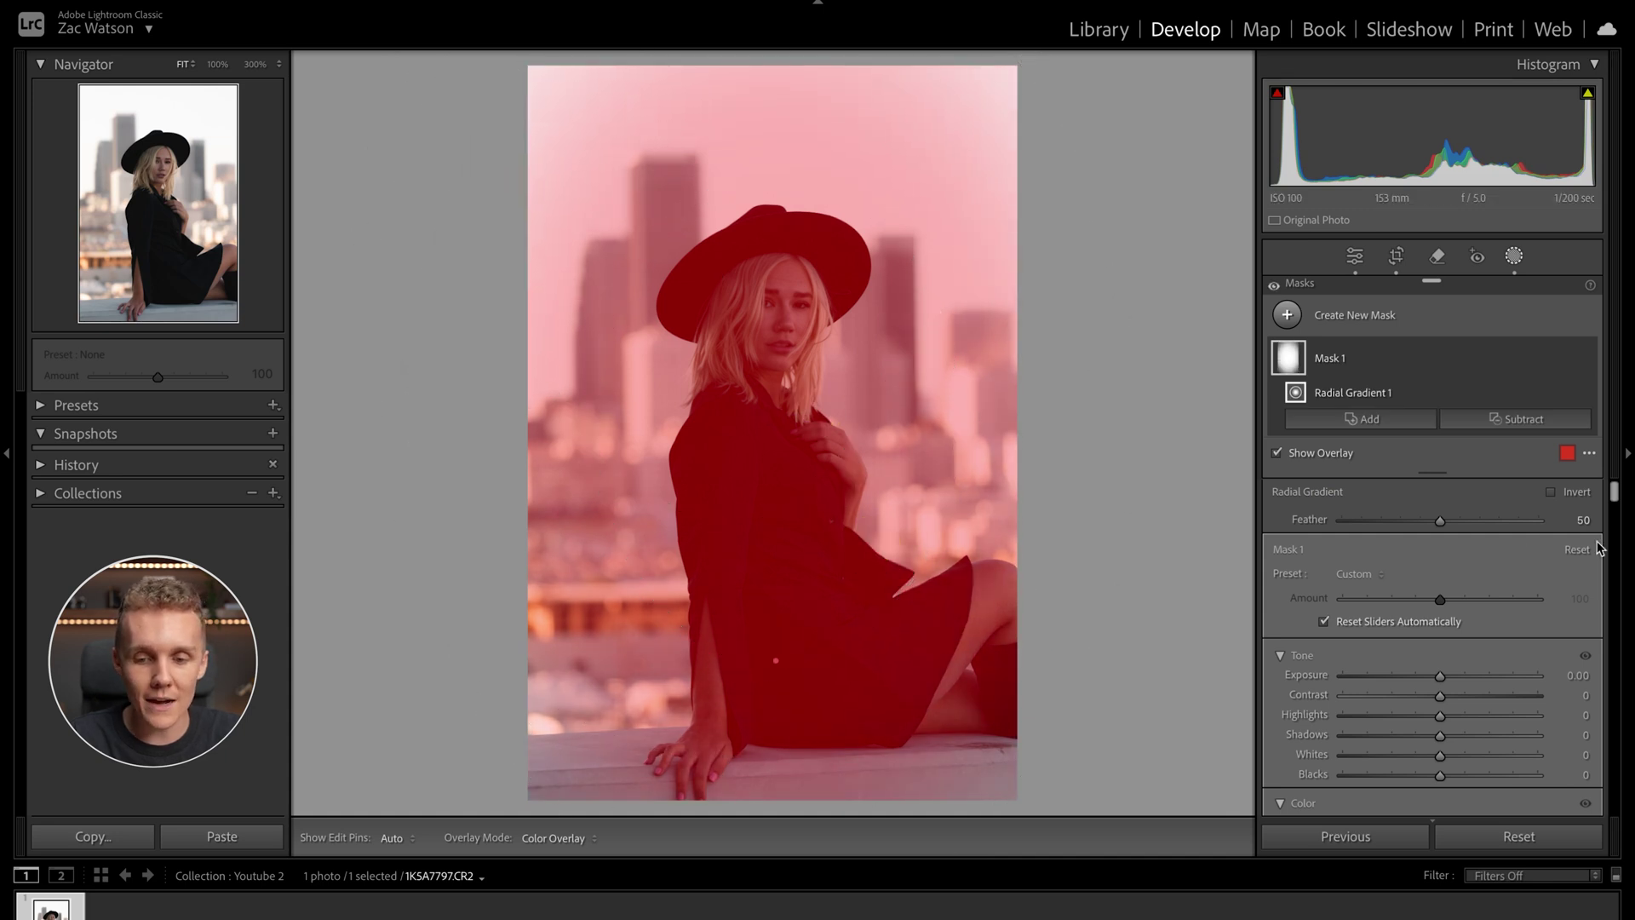
Invert the radial mask, hide its overlay and set its Exposure to -0.90 to darken the photo's edges.
left_click(1549, 491)
key("o")
left_click_drag(1438, 674, 1419, 676)
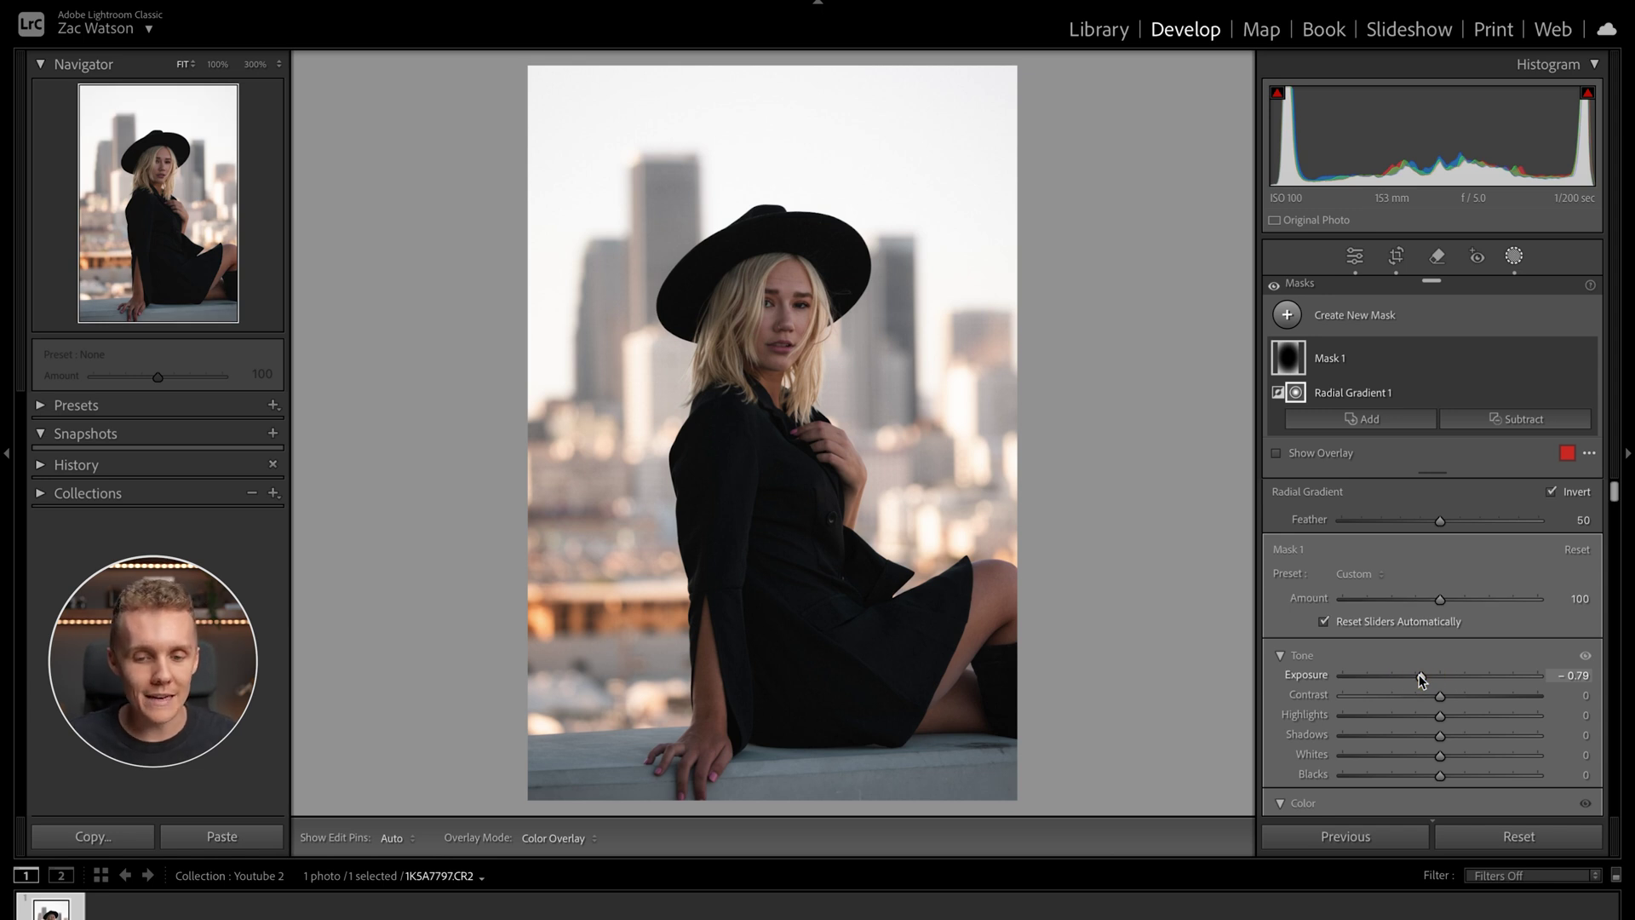
left_click_drag(1421, 678, 1415, 673)
Add a linear gradient mask rising over the concrete ledge at the photo's bottom and set its Exposure to -0.26.
left_click(1286, 316)
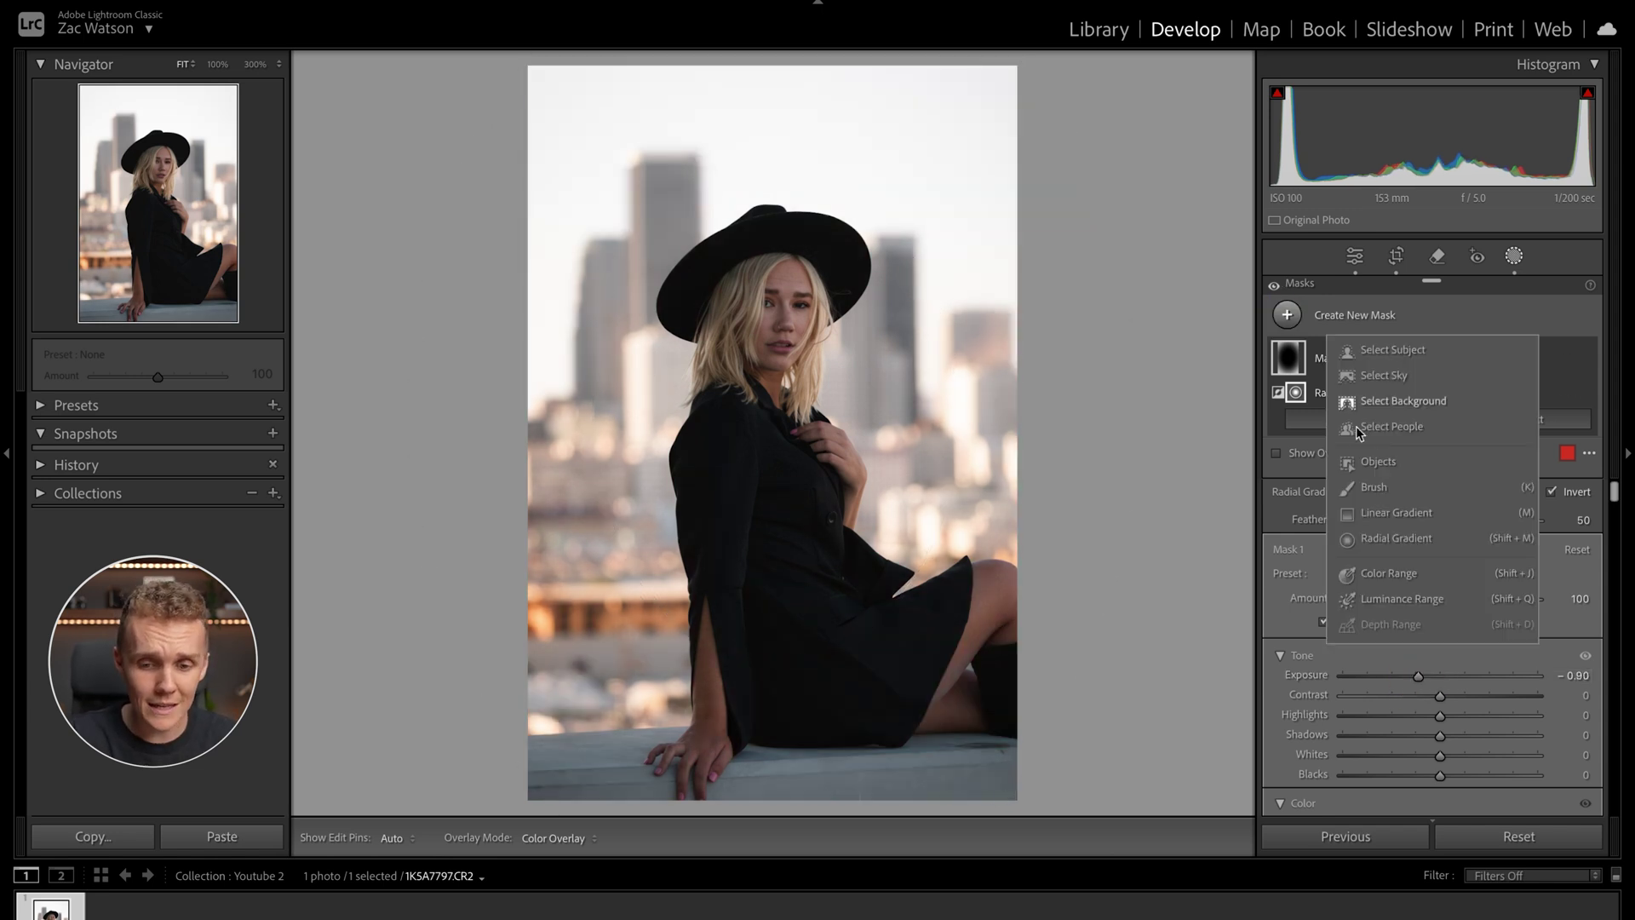
left_click(1386, 513)
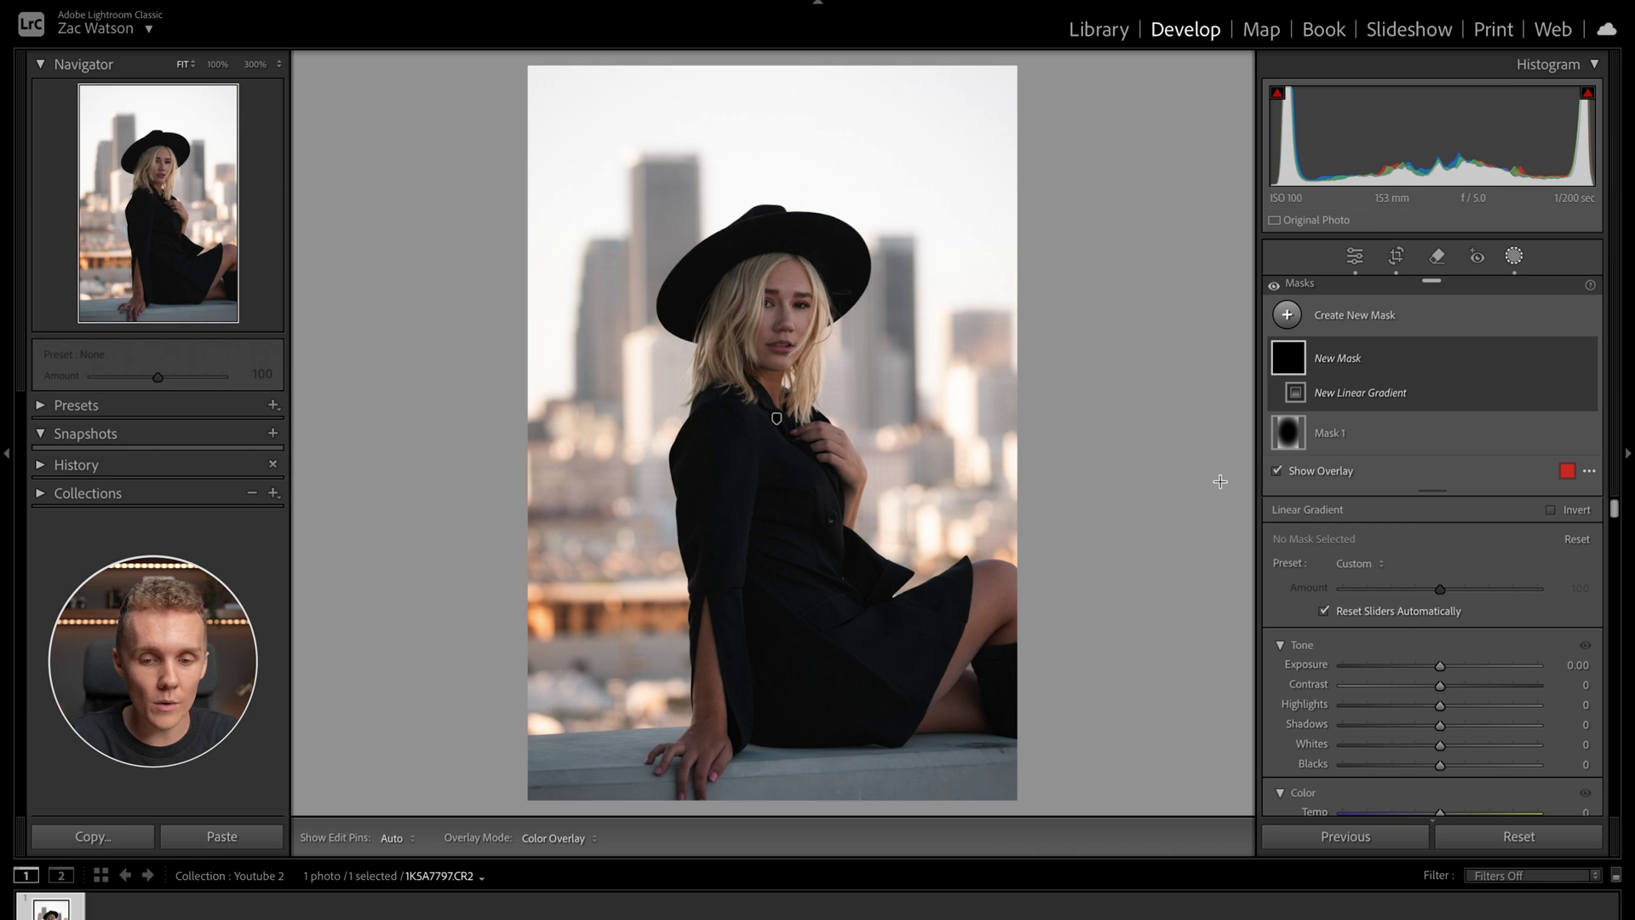
left_click(1287, 316)
left_click(1401, 515)
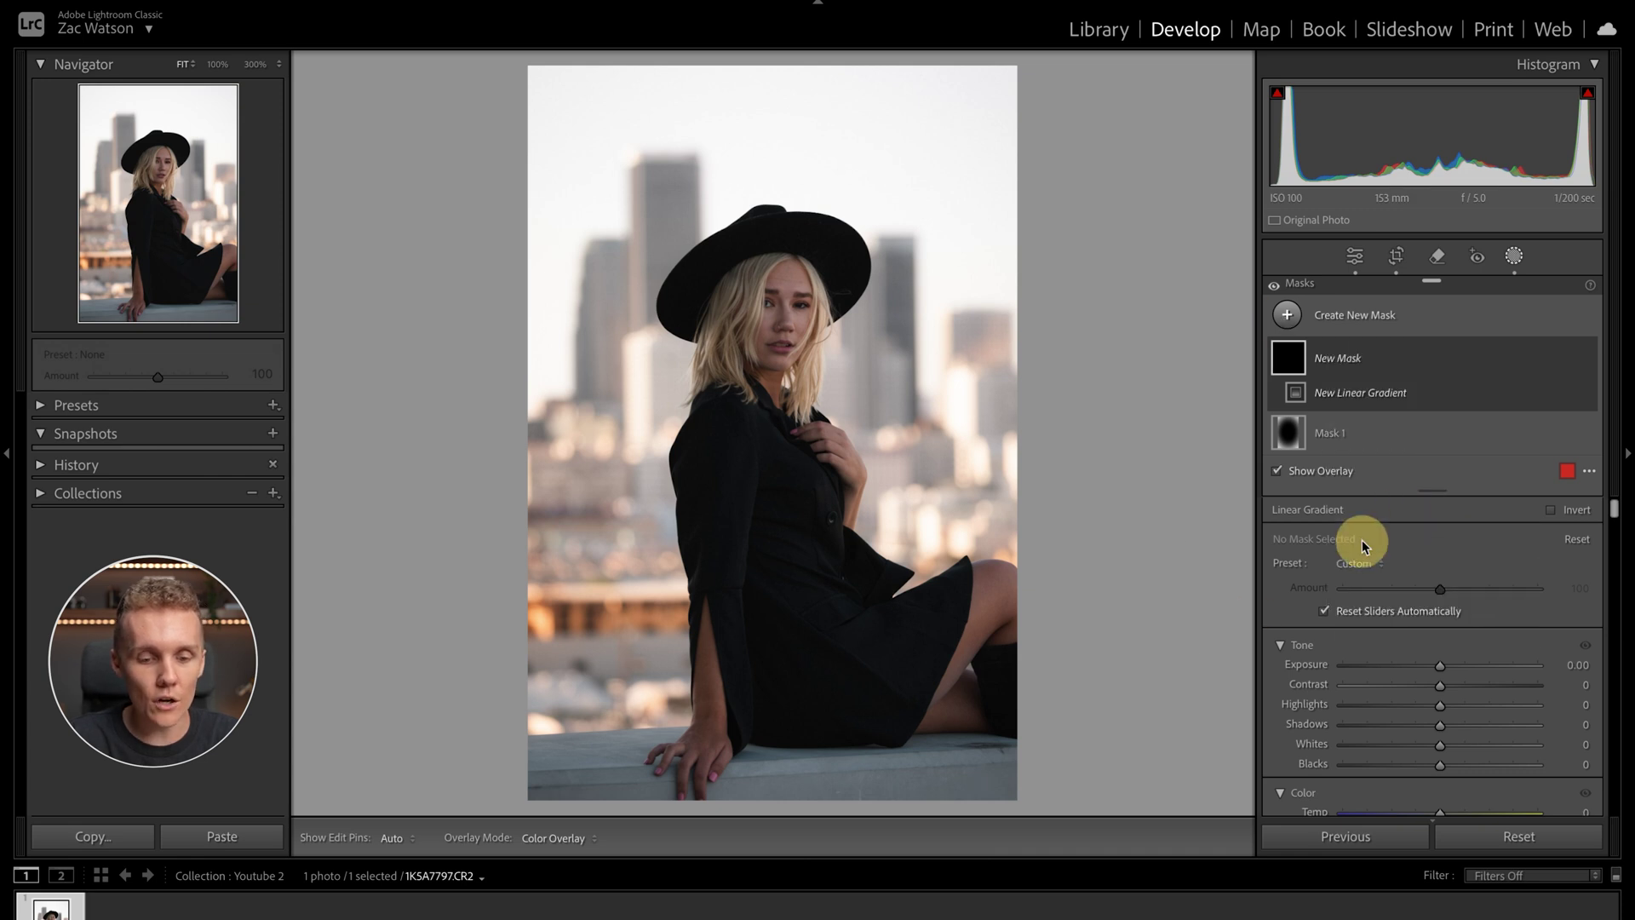
left_click_drag(829, 790, 832, 739)
left_click_drag(1439, 683, 1433, 683)
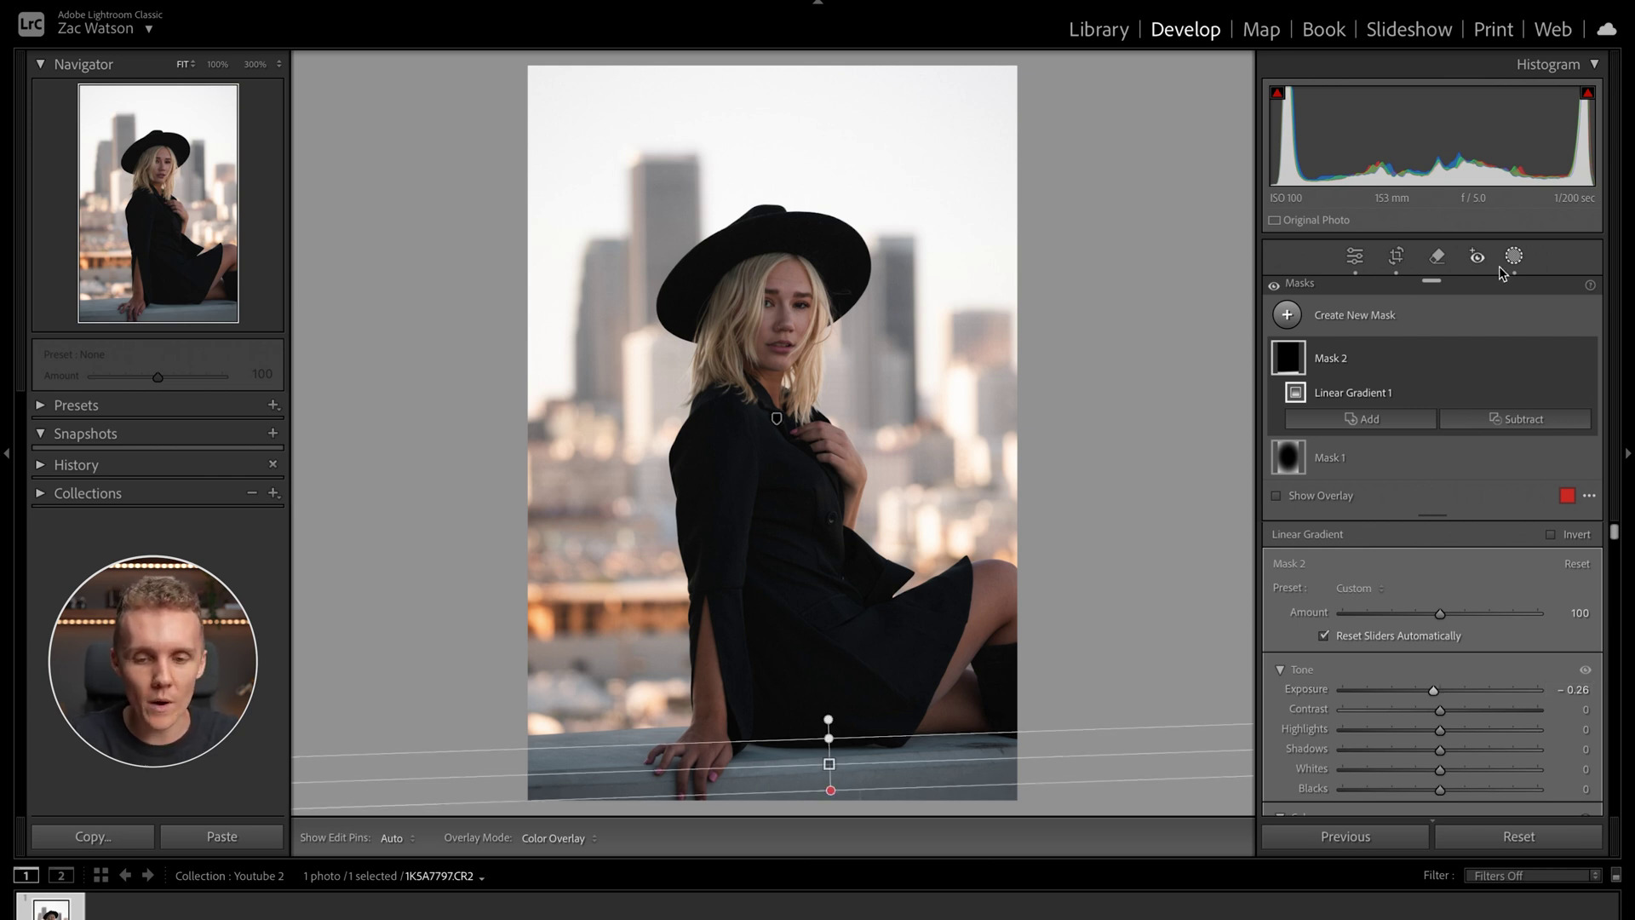
Add a radial gradient mask reaching into the photo's upper-left corner from outside the frame and raise its Exposure.
left_click(1344, 318)
left_click(1388, 537)
left_click_drag(430, 199, 679, 500)
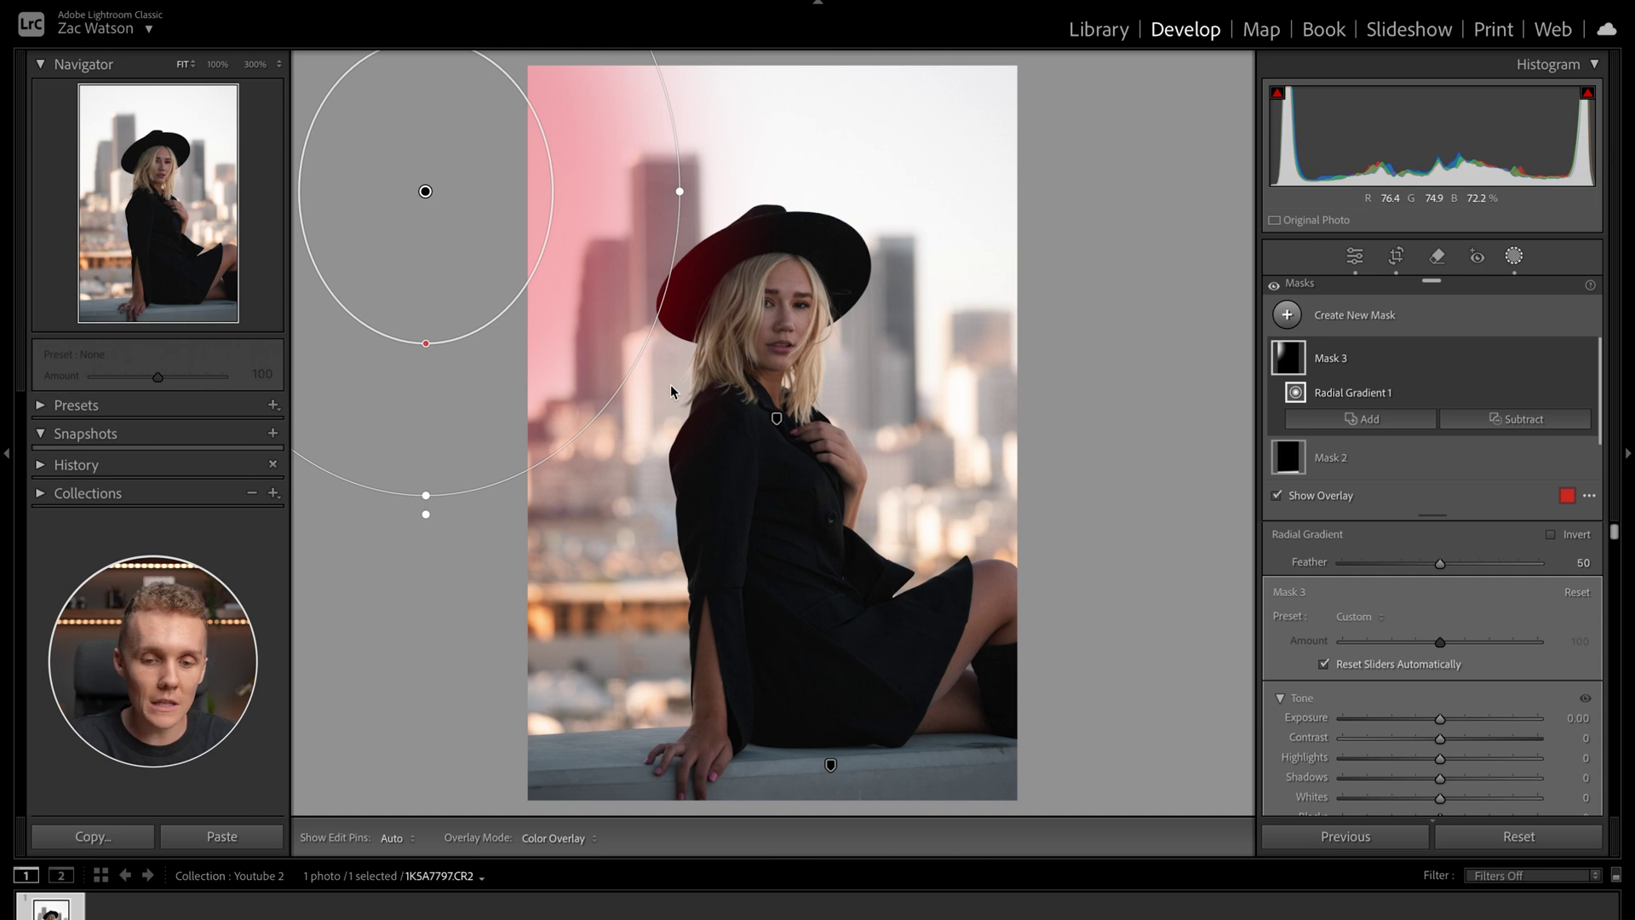
mouse_move(1439, 719)
left_mouse_down()
mouse_move(1475, 722)
mouse_move(1459, 725)
left_mouse_up()
Lower the Dehaze of the radial mask reaching into the photo's upper-left corner to give a hazier glow.
scroll(1460, 736, "down", 6)
scroll(1462, 743, "down", 5)
scroll(1462, 743, "down", 2)
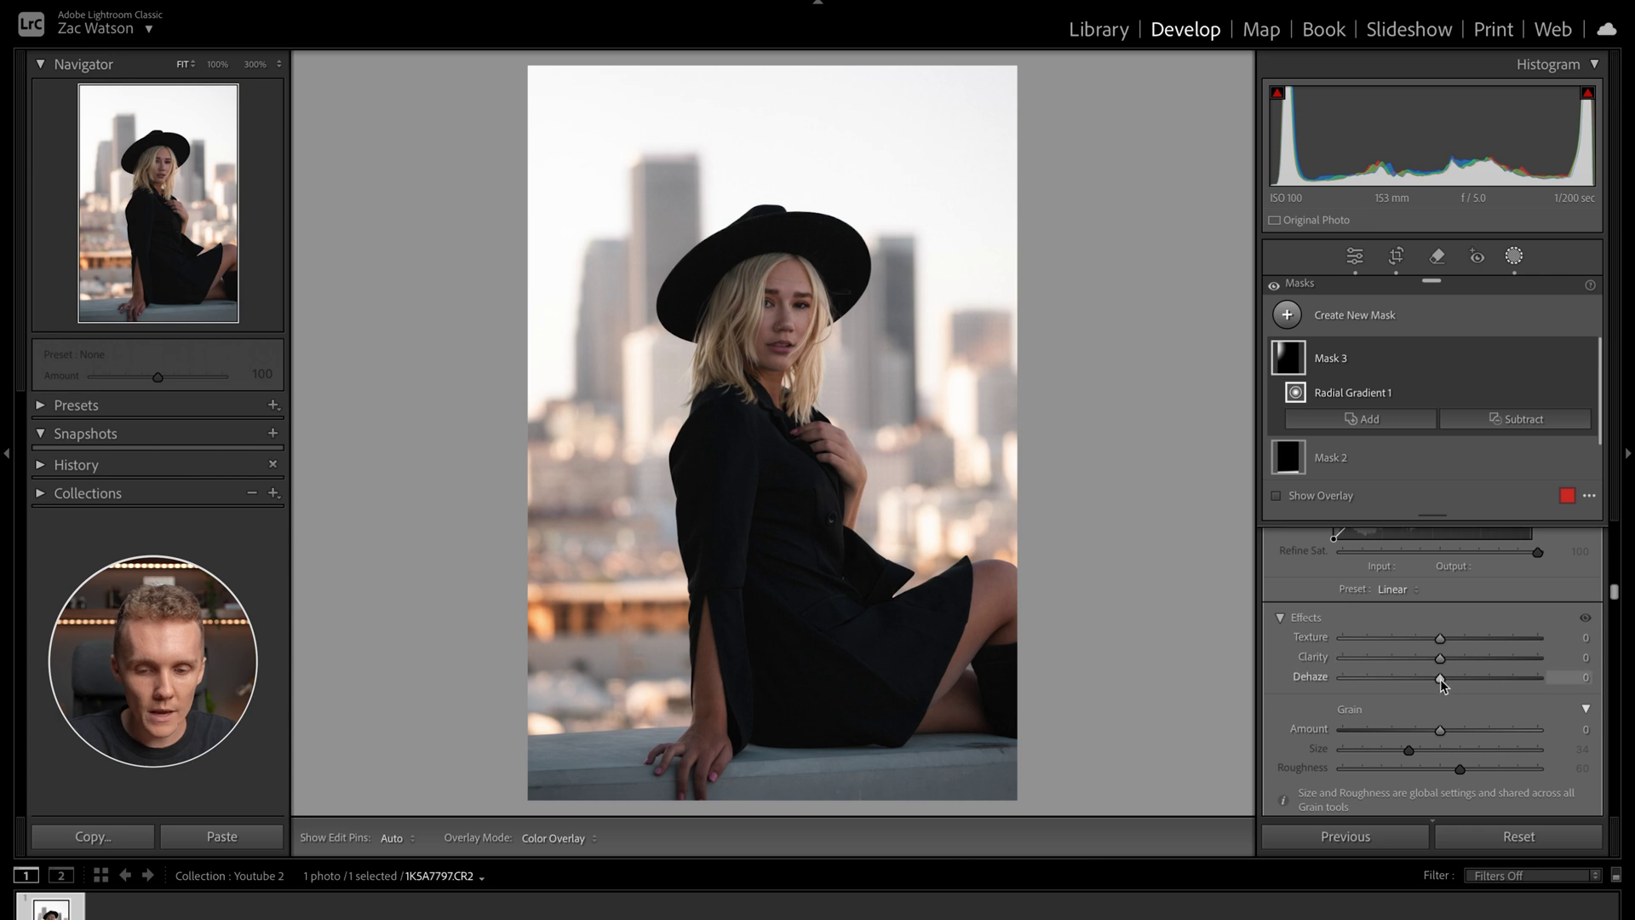
mouse_move(1439, 678)
left_mouse_down()
mouse_move(1422, 678)
mouse_move(1426, 656)
left_mouse_up()
left_click_drag(1422, 676, 1432, 678)
Warm the upper-left radial mask by setting its Temp to 12, and compare the photo without and with the mask.
scroll(1394, 645, "up", 5)
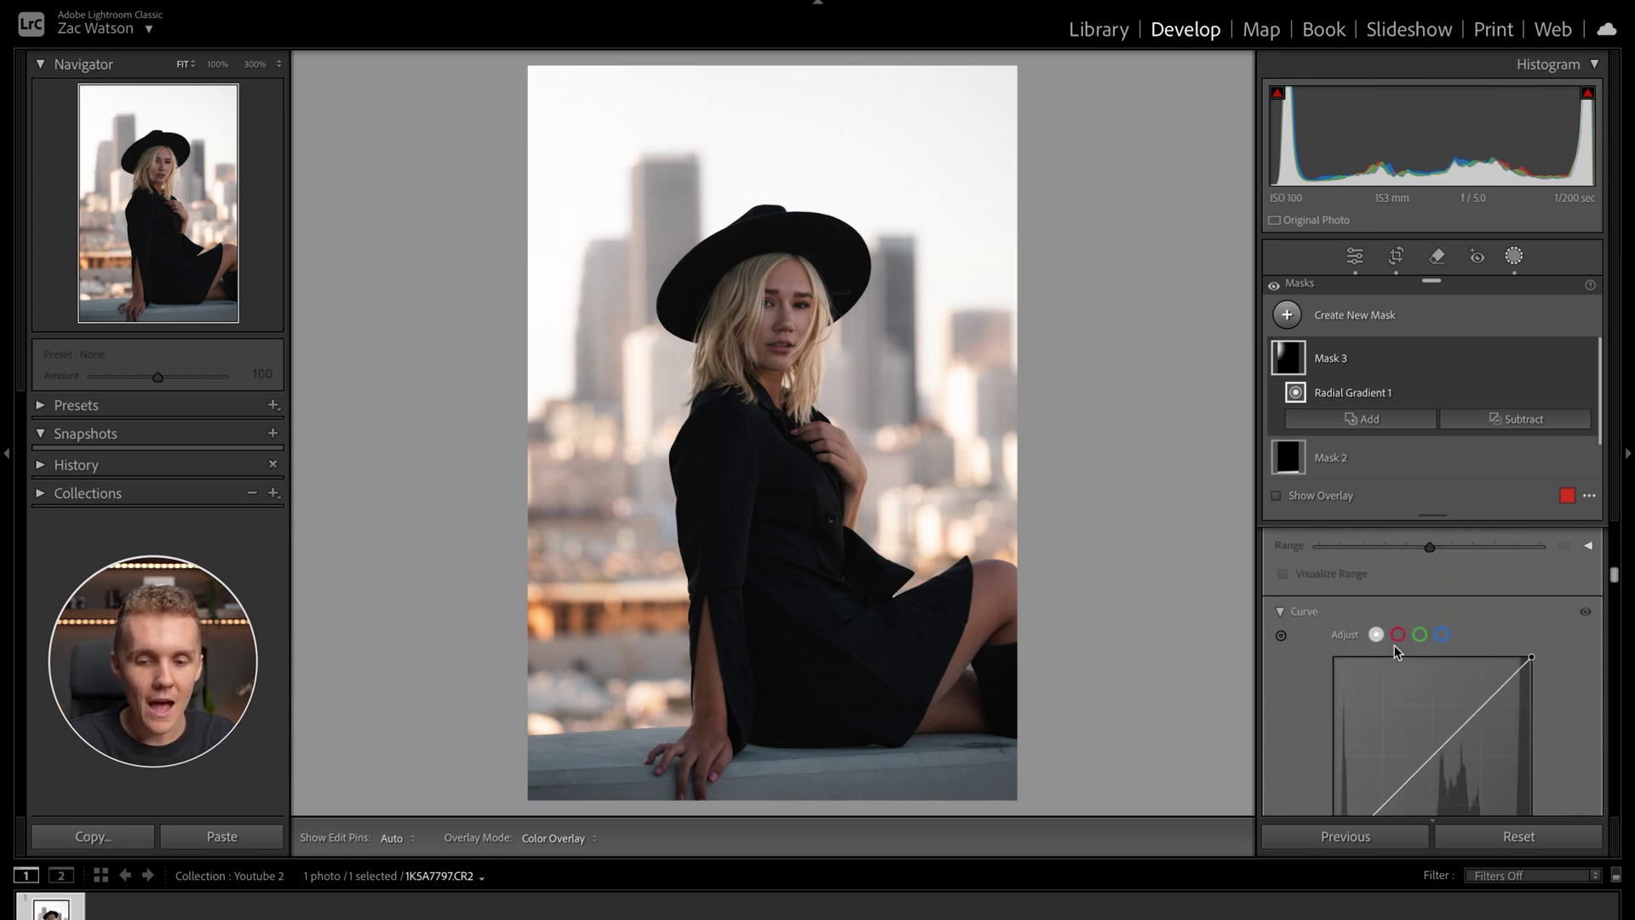
scroll(1393, 645, "up", 5)
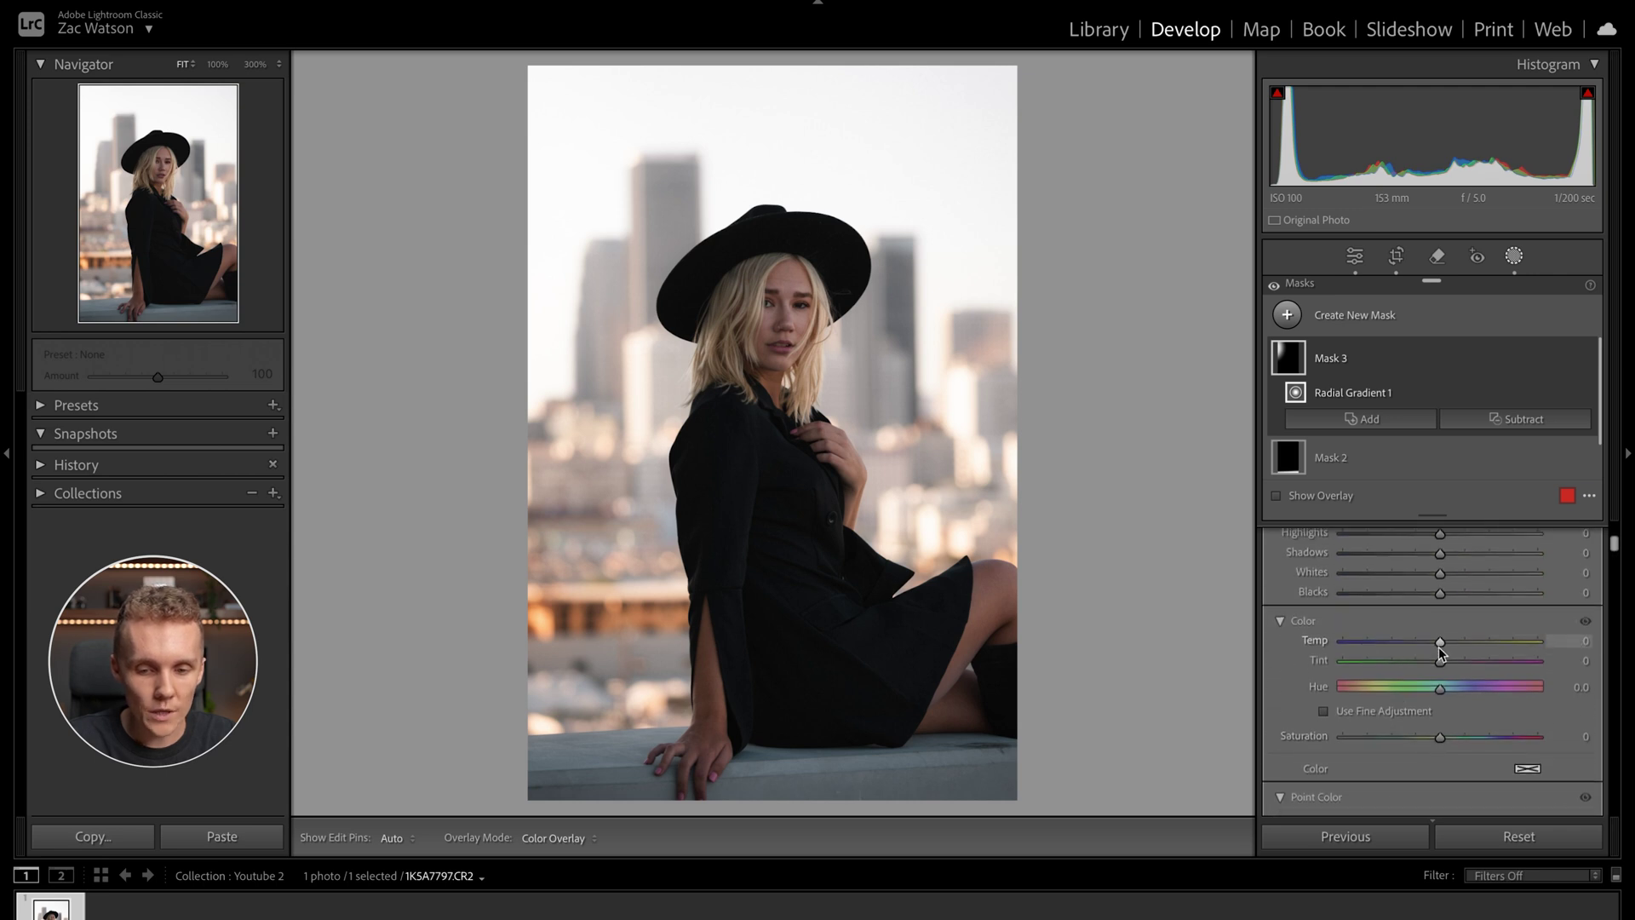
left_click_drag(1439, 644, 1452, 649)
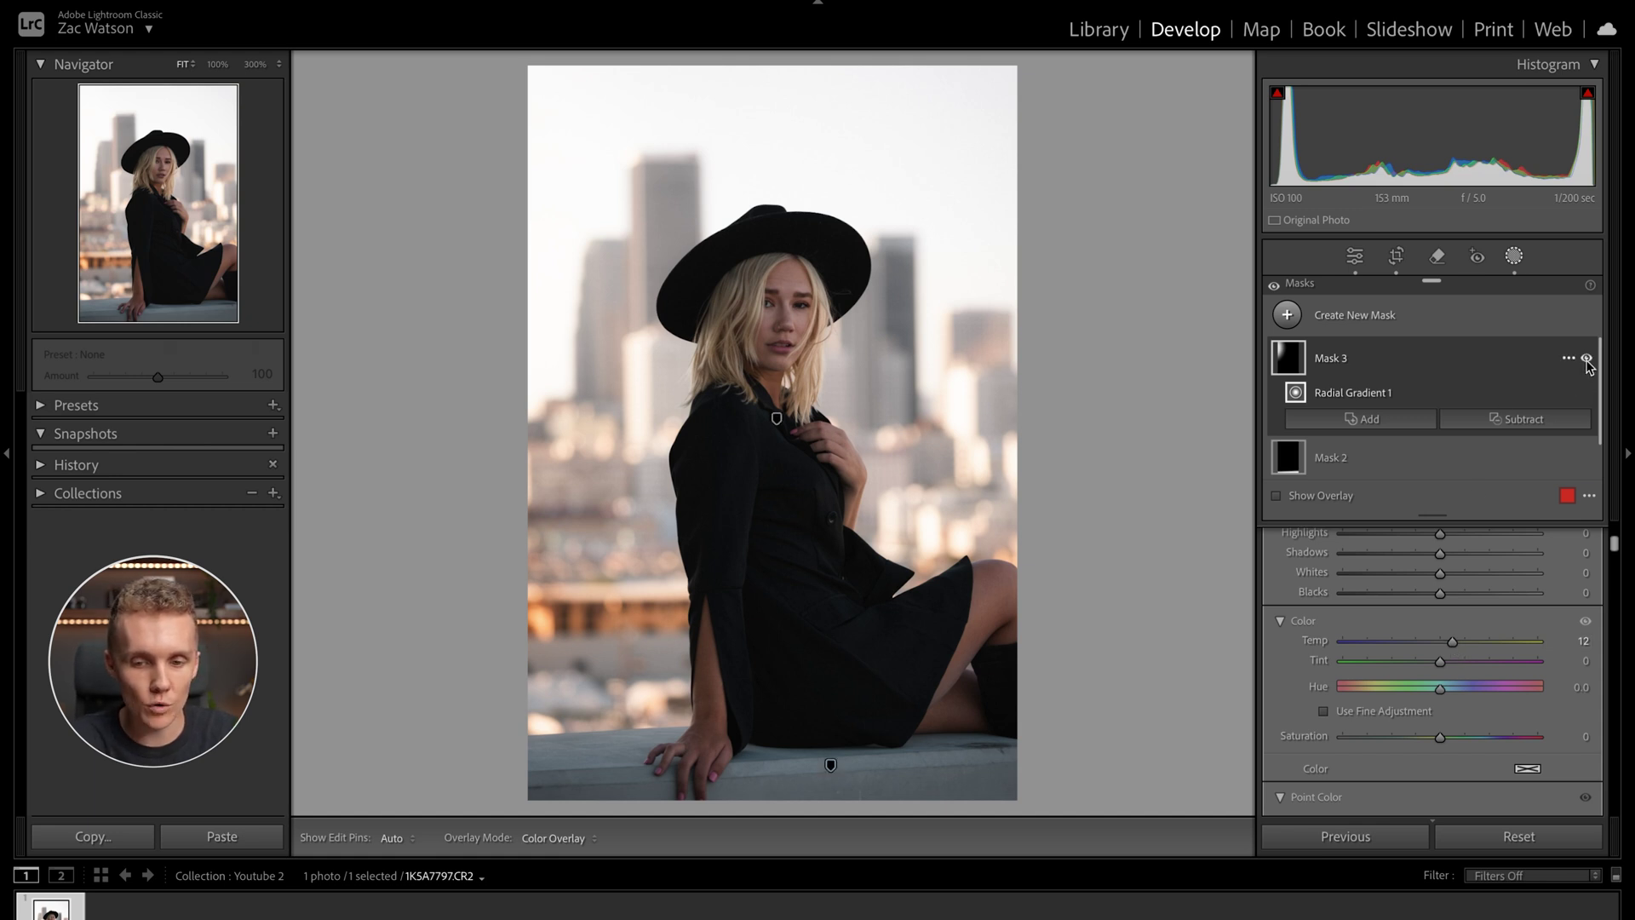
left_click_drag(1588, 359, 1588, 361)
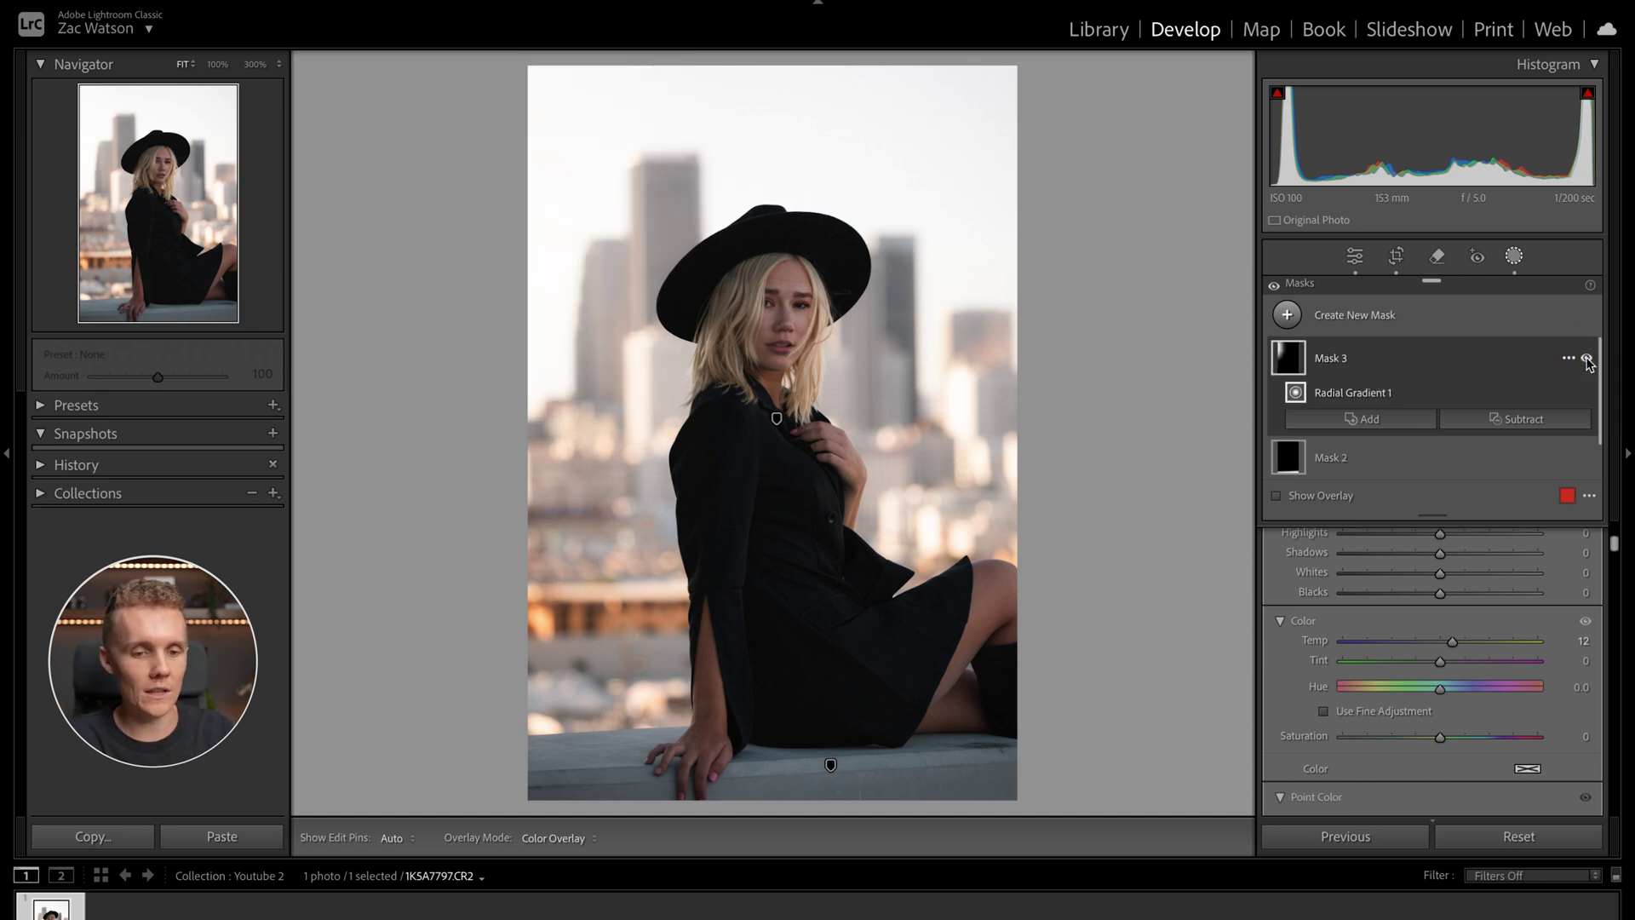
left_click(1287, 314)
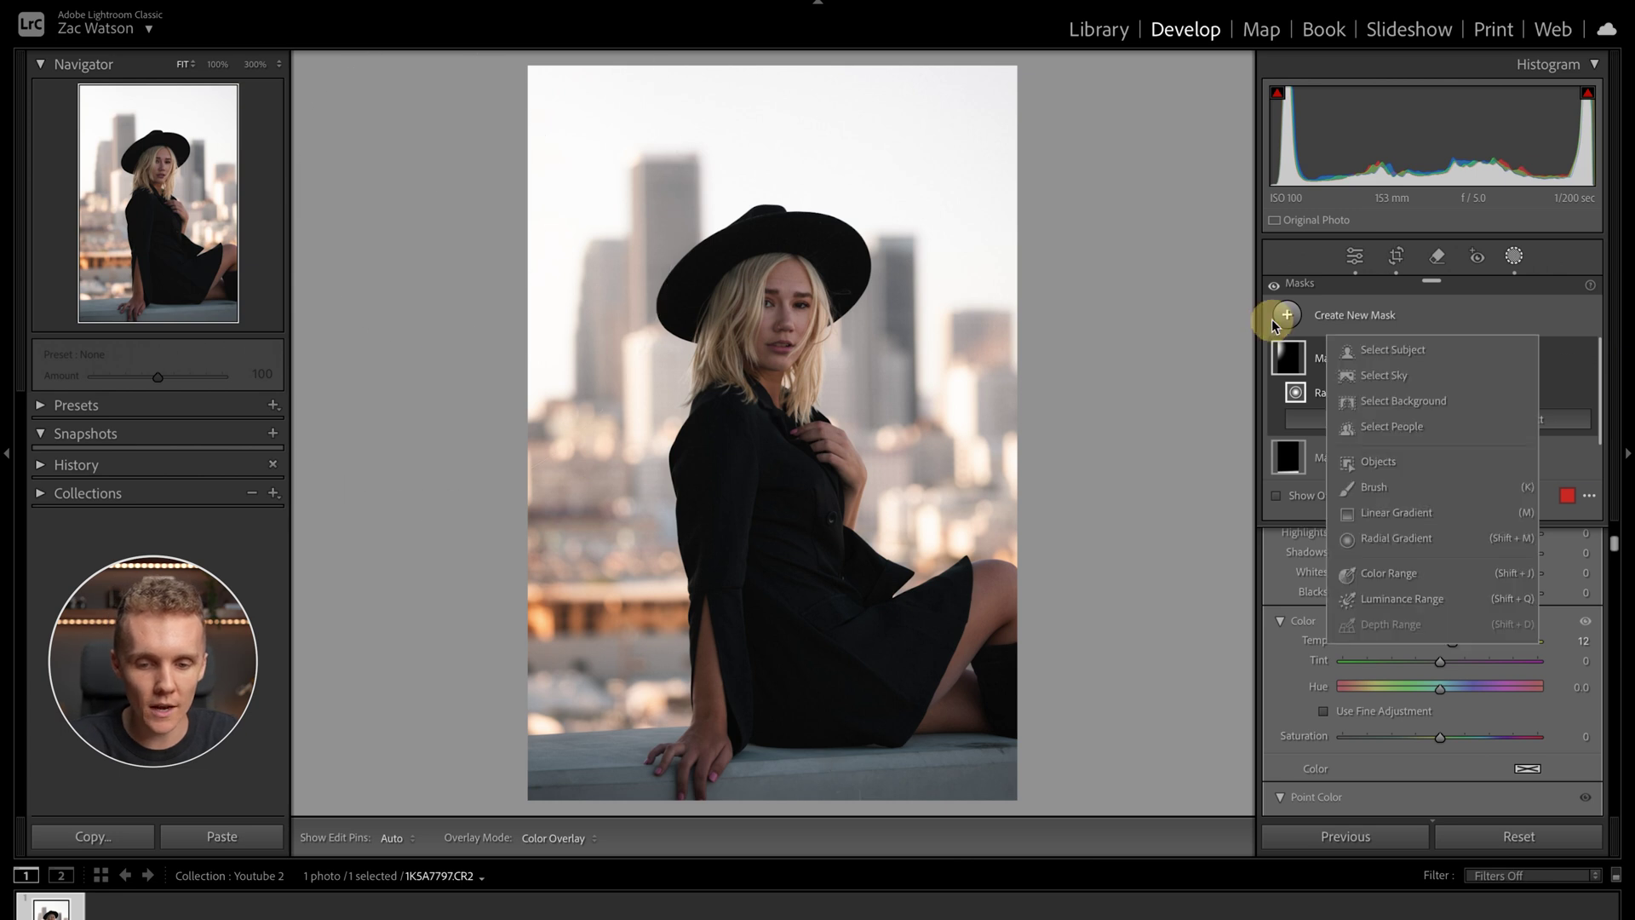
left_click(1366, 308)
left_click(1367, 308)
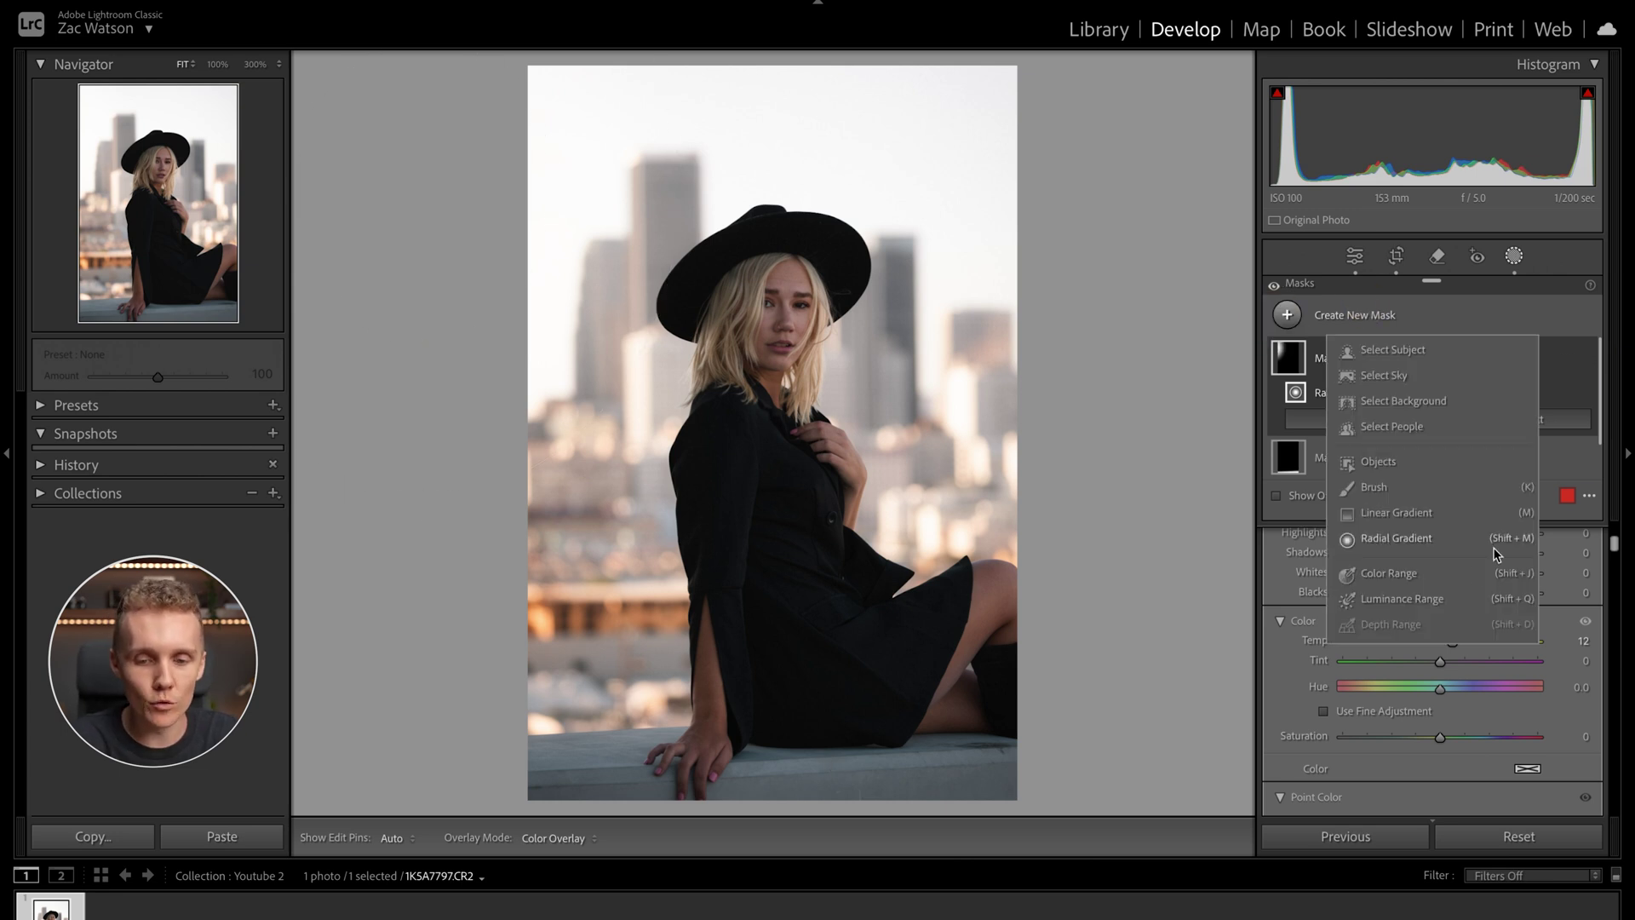
left_click(1403, 546)
left_click_drag(507, 613, 675, 650)
left_click_drag(576, 627, 585, 625)
mouse_move(1563, 402)
key("o")
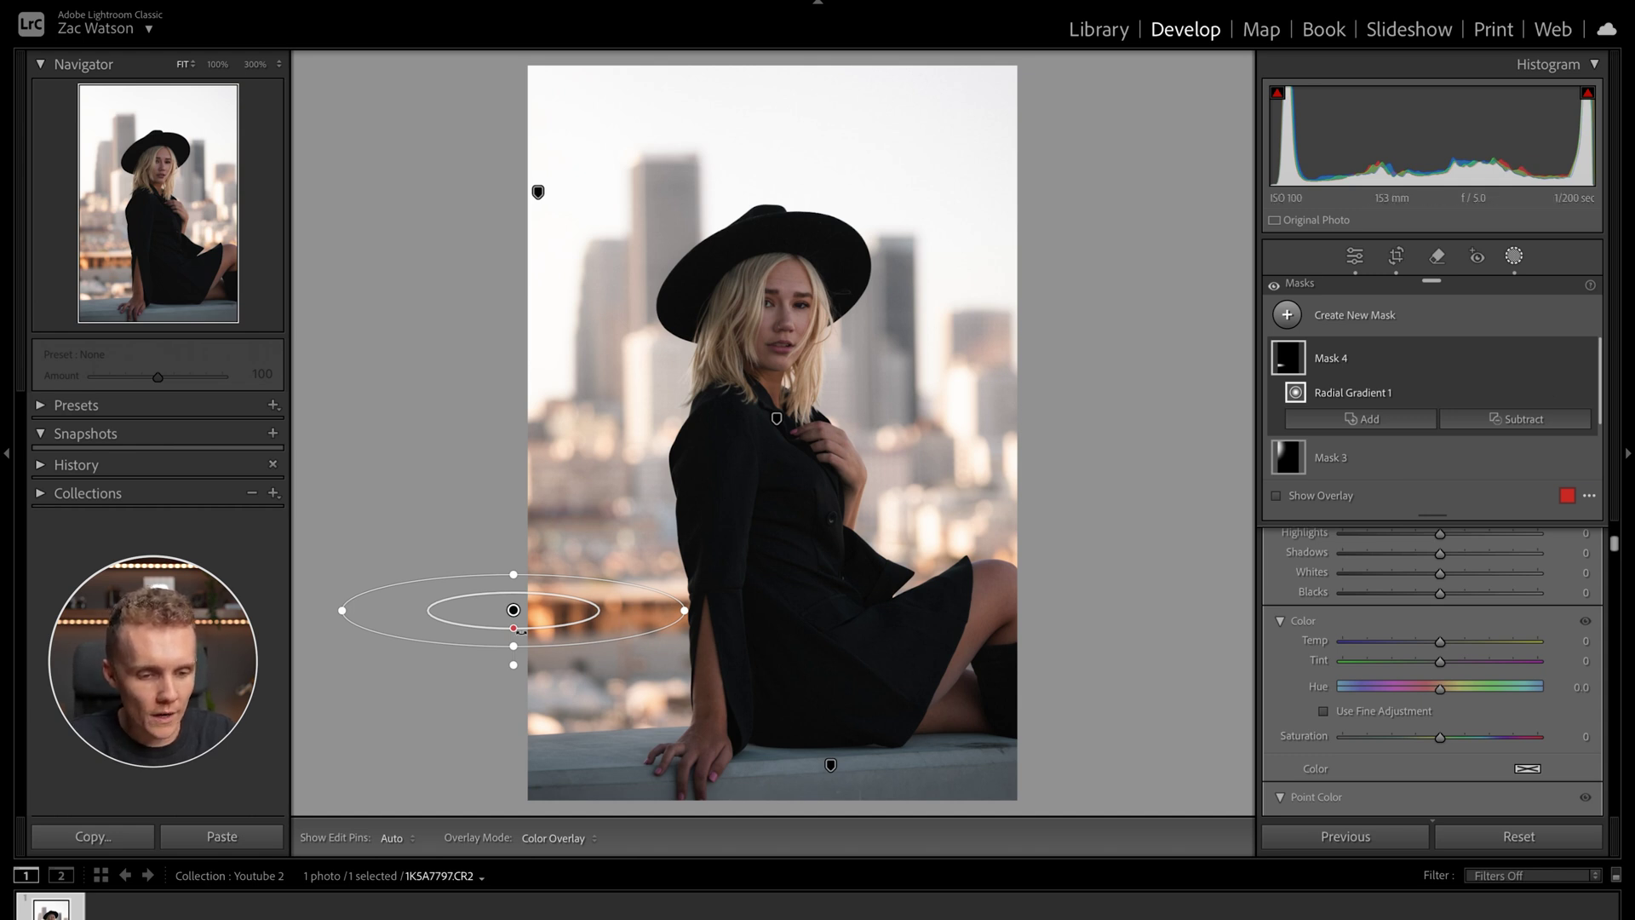
left_click(517, 631)
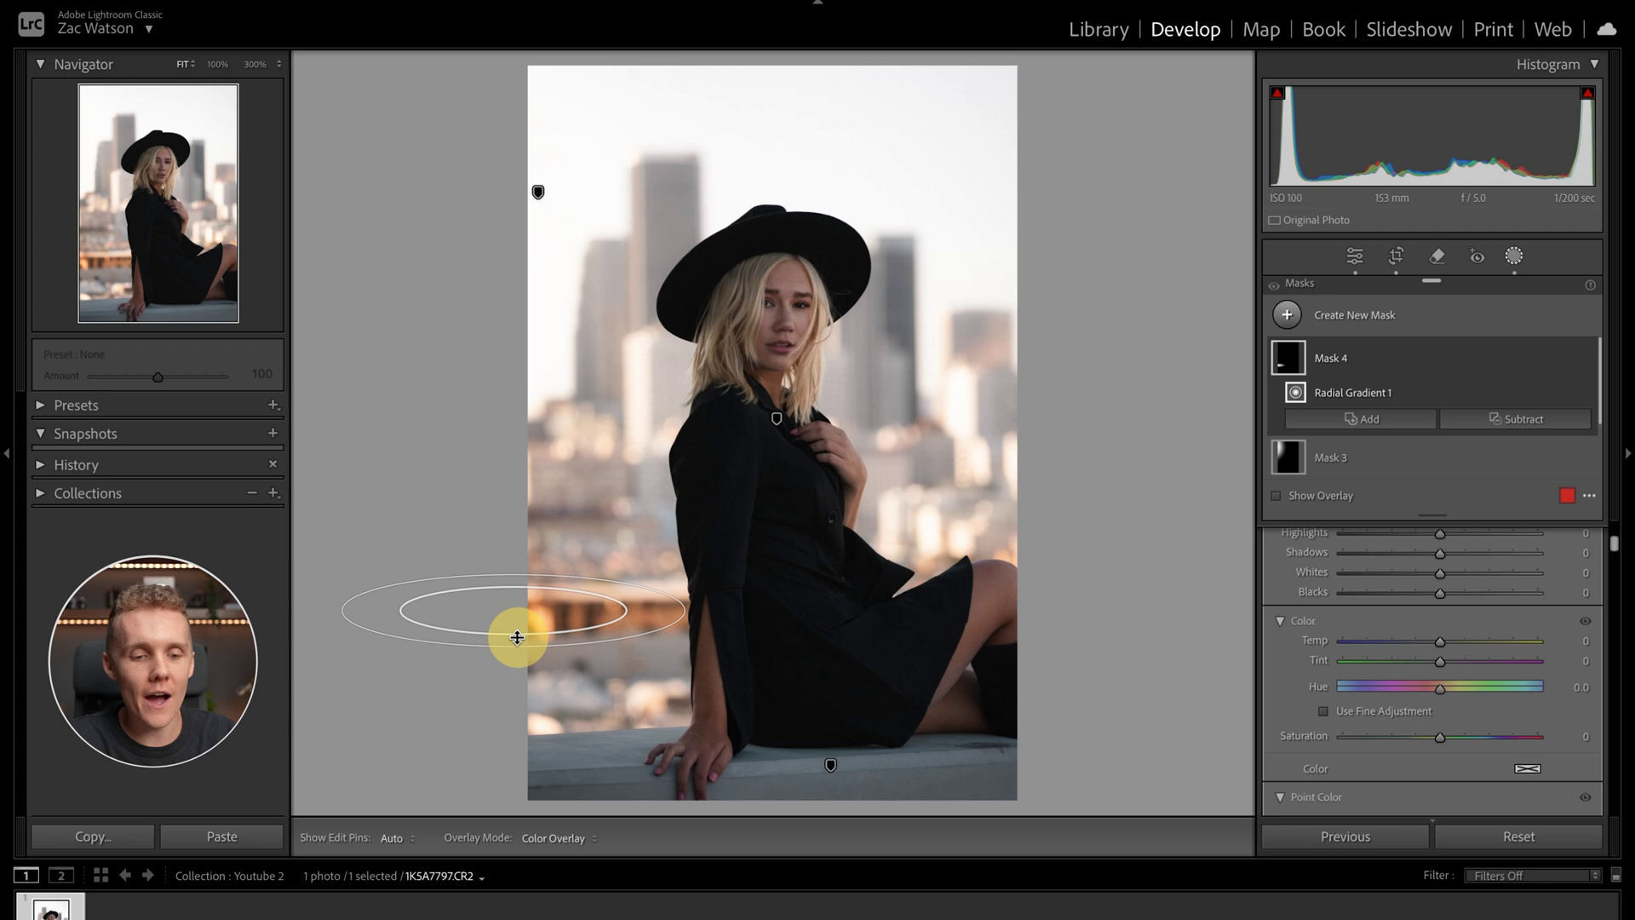
key("o")
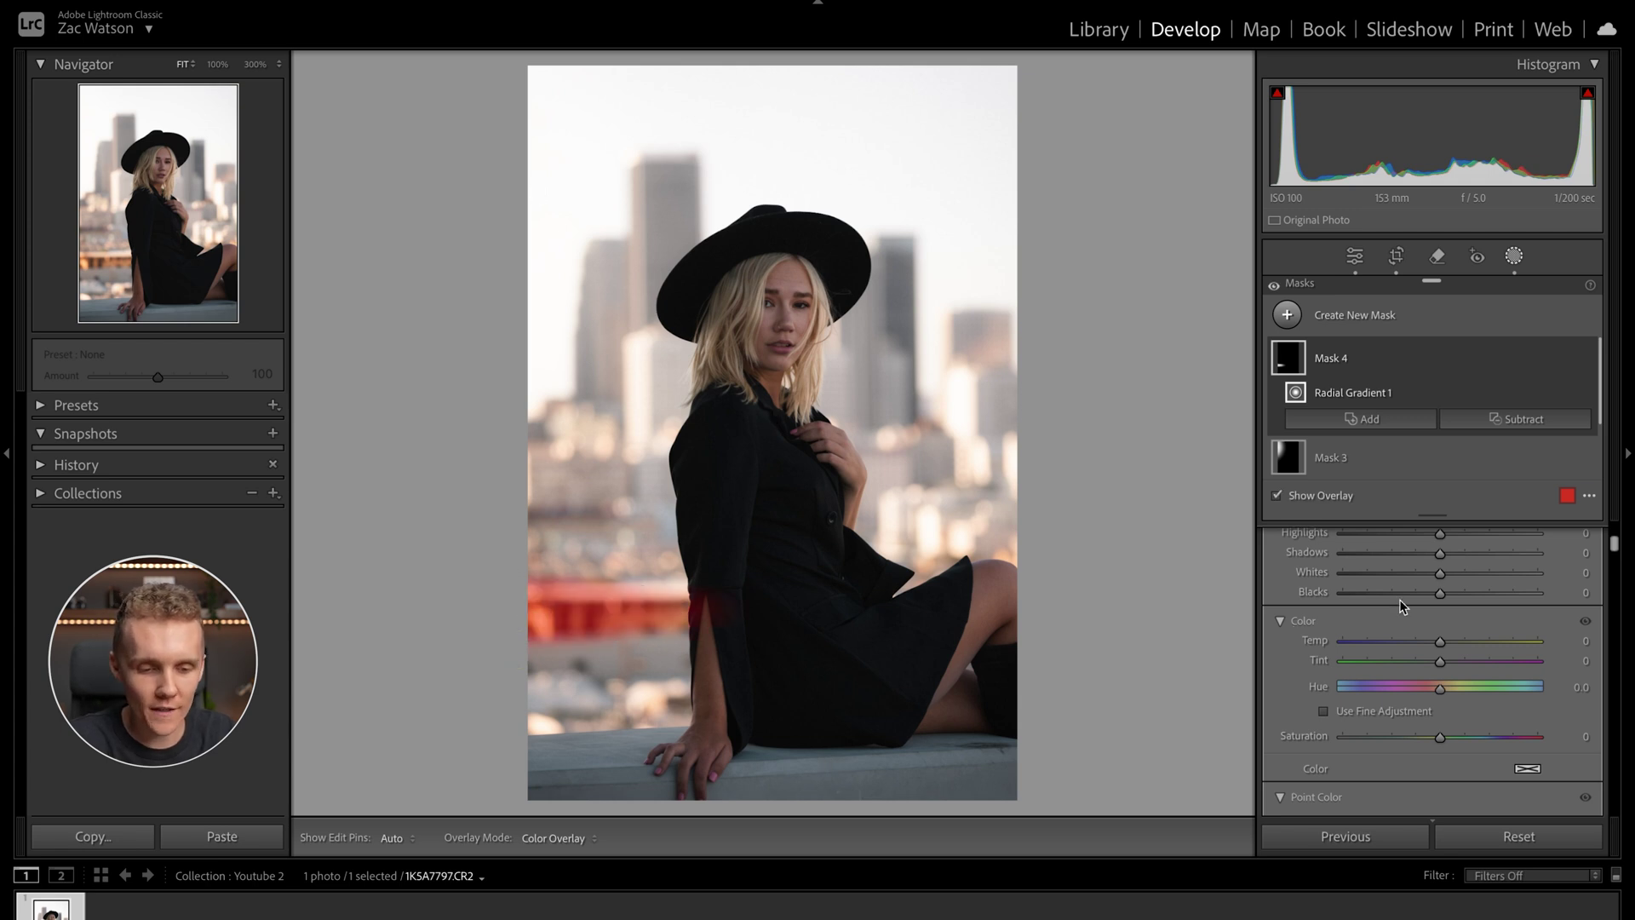
scroll(1431, 719, "down", 1)
left_click_drag(1439, 694, 1388, 703)
left_click(1419, 366)
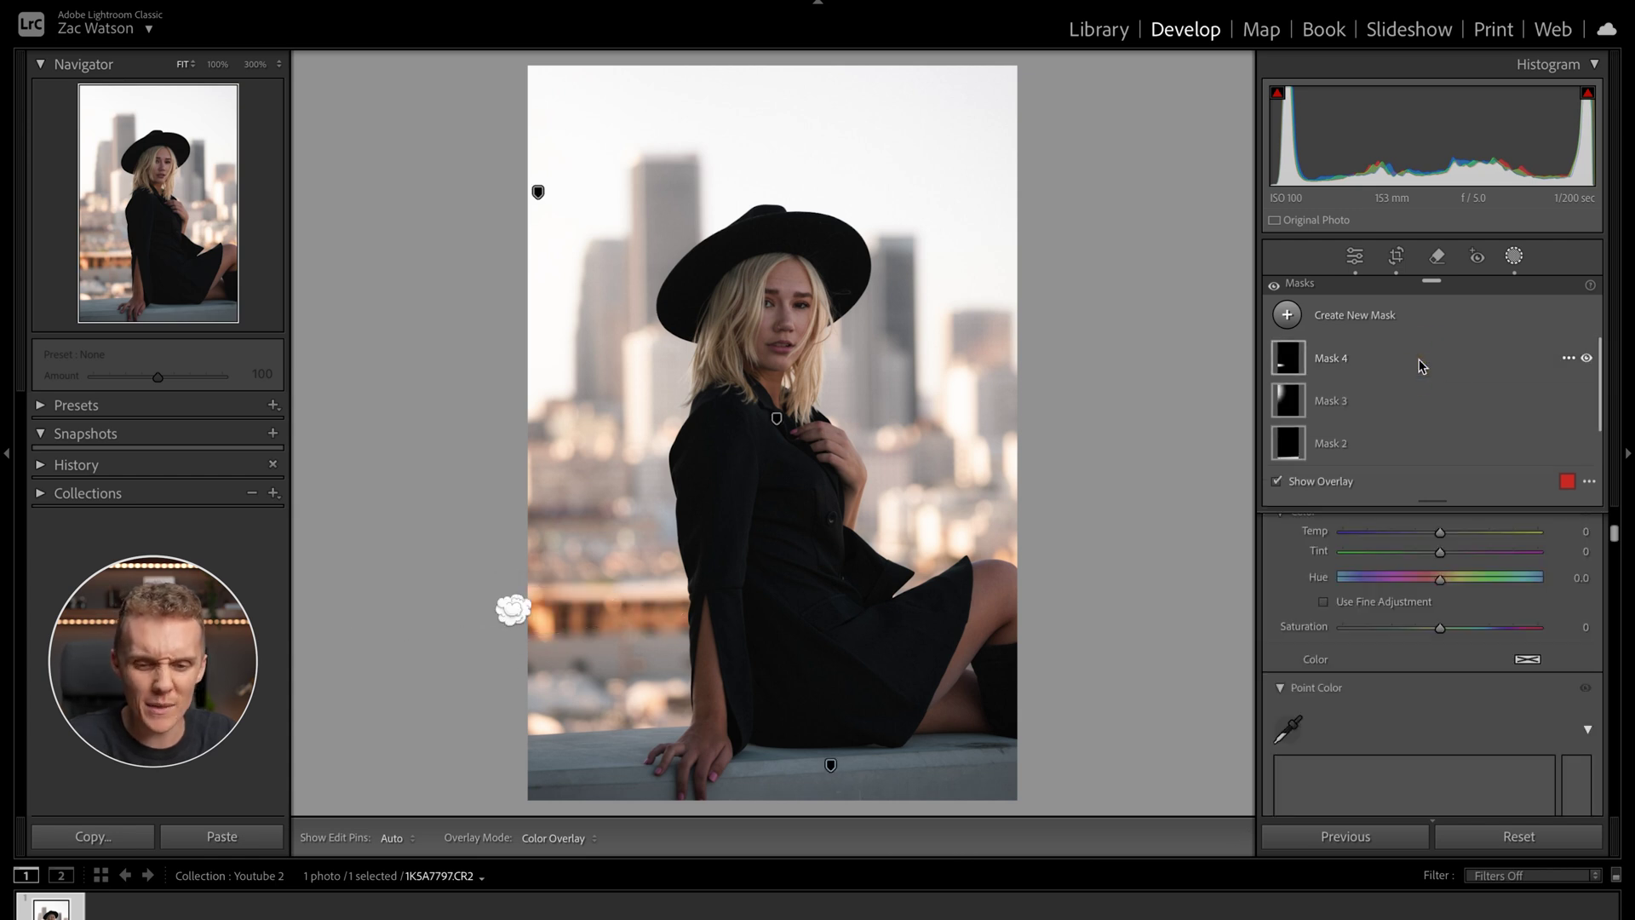
Create a brush mask and paint it over the orange strip in the background beside the woman's forearm.
left_click(1286, 314)
left_click(1373, 490)
key("h")
mouse_move(542, 626)
left_mouse_down()
mouse_move(674, 619)
mouse_move(679, 602)
mouse_move(528, 602)
mouse_move(541, 625)
left_mouse_up()
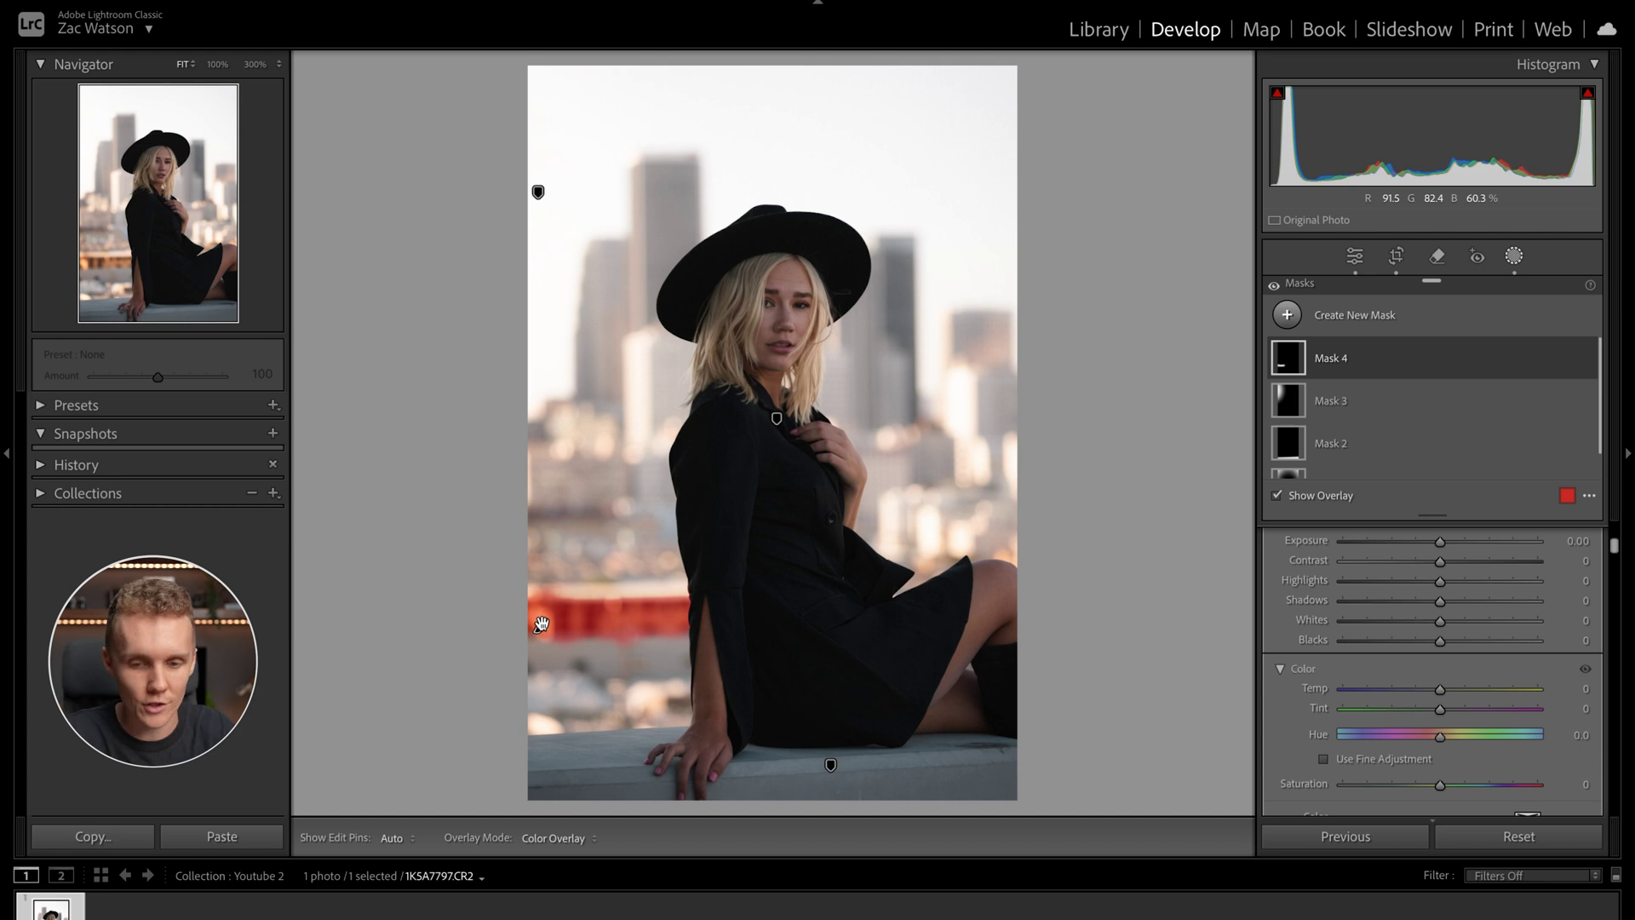
key("h")
mouse_move(632, 613)
left_mouse_down()
mouse_move(527, 606)
mouse_move(681, 596)
mouse_move(518, 595)
mouse_move(541, 599)
mouse_move(520, 626)
left_mouse_up()
Set the orange strip's brush mask to Saturation -55 and Temp -7, compare its effect and leave masking.
left_click_drag(1439, 784, 1382, 785)
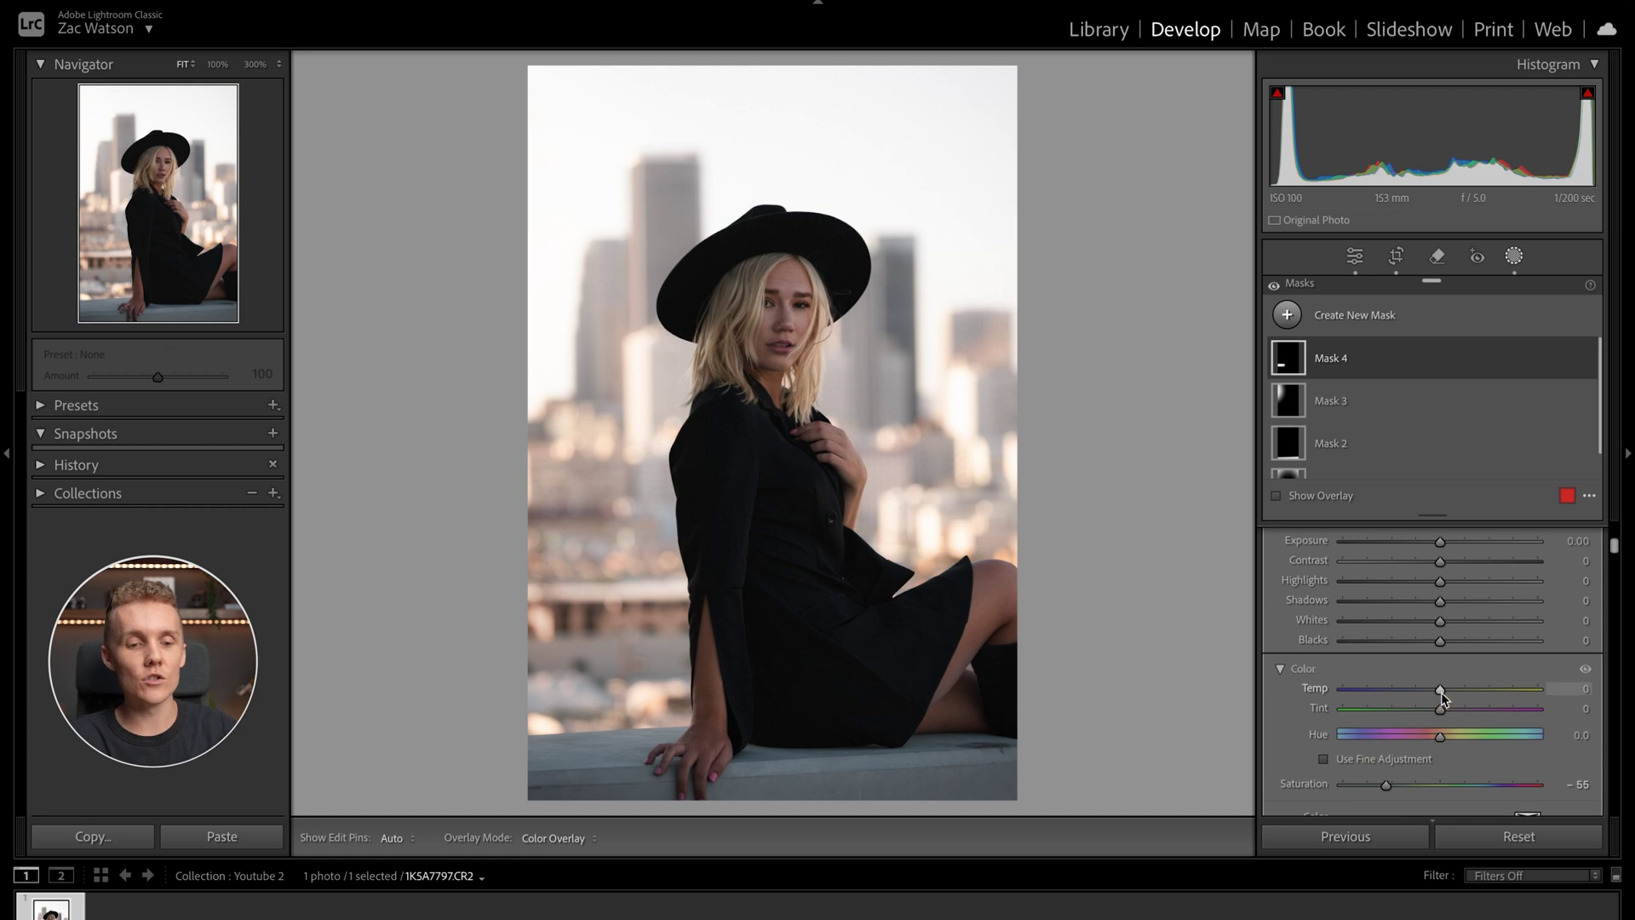
left_click_drag(1429, 696, 1434, 699)
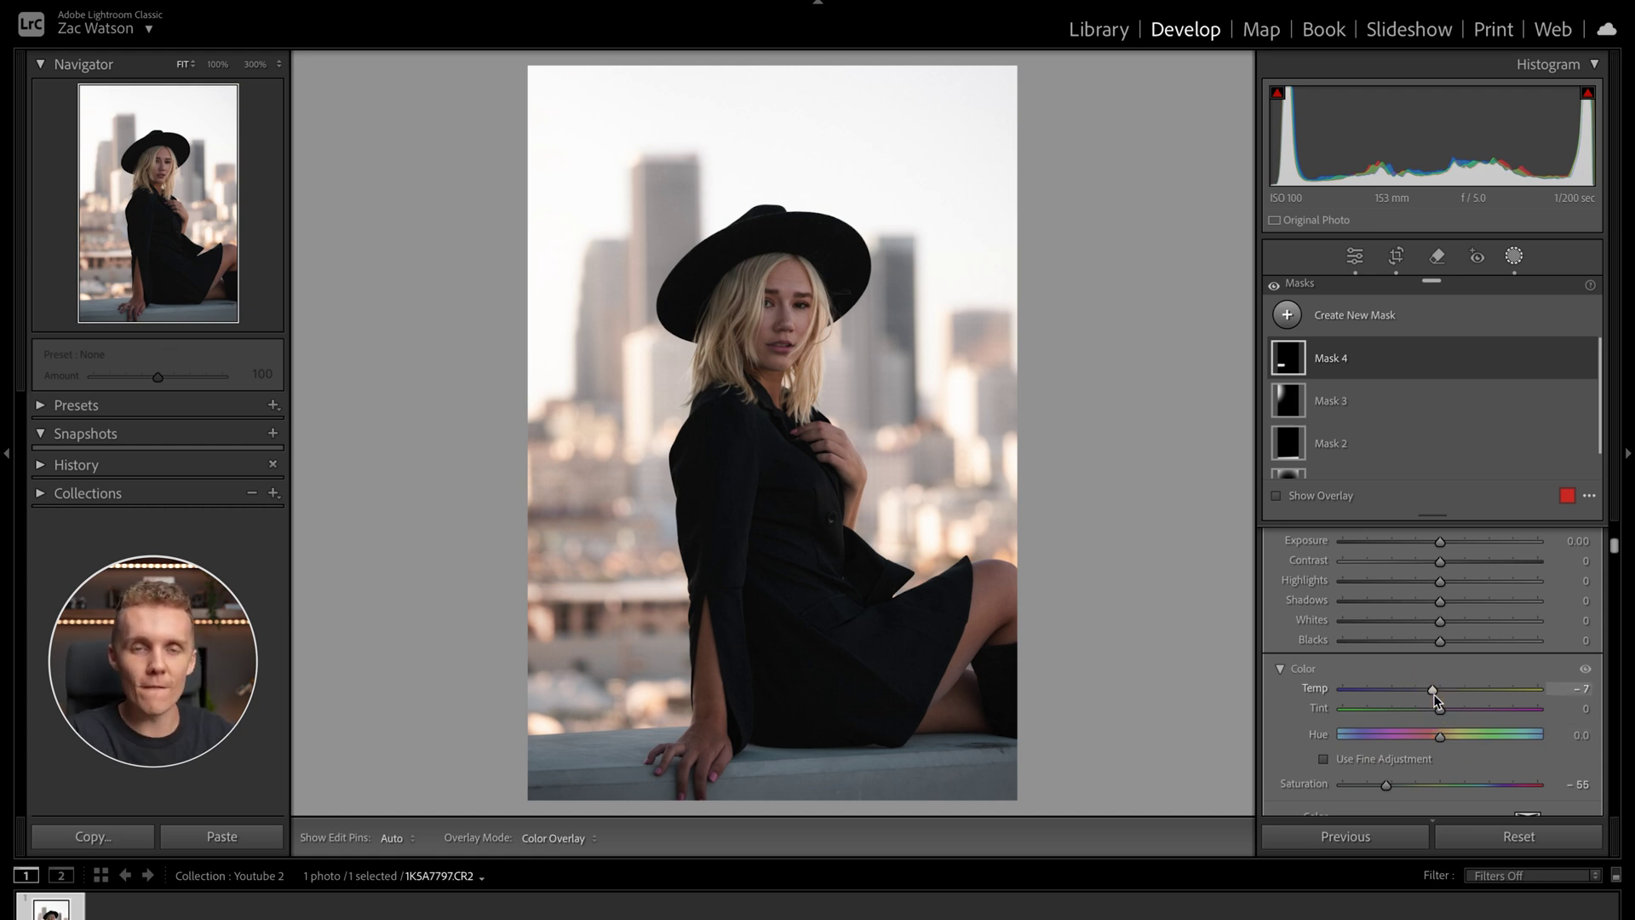
left_click(1587, 359)
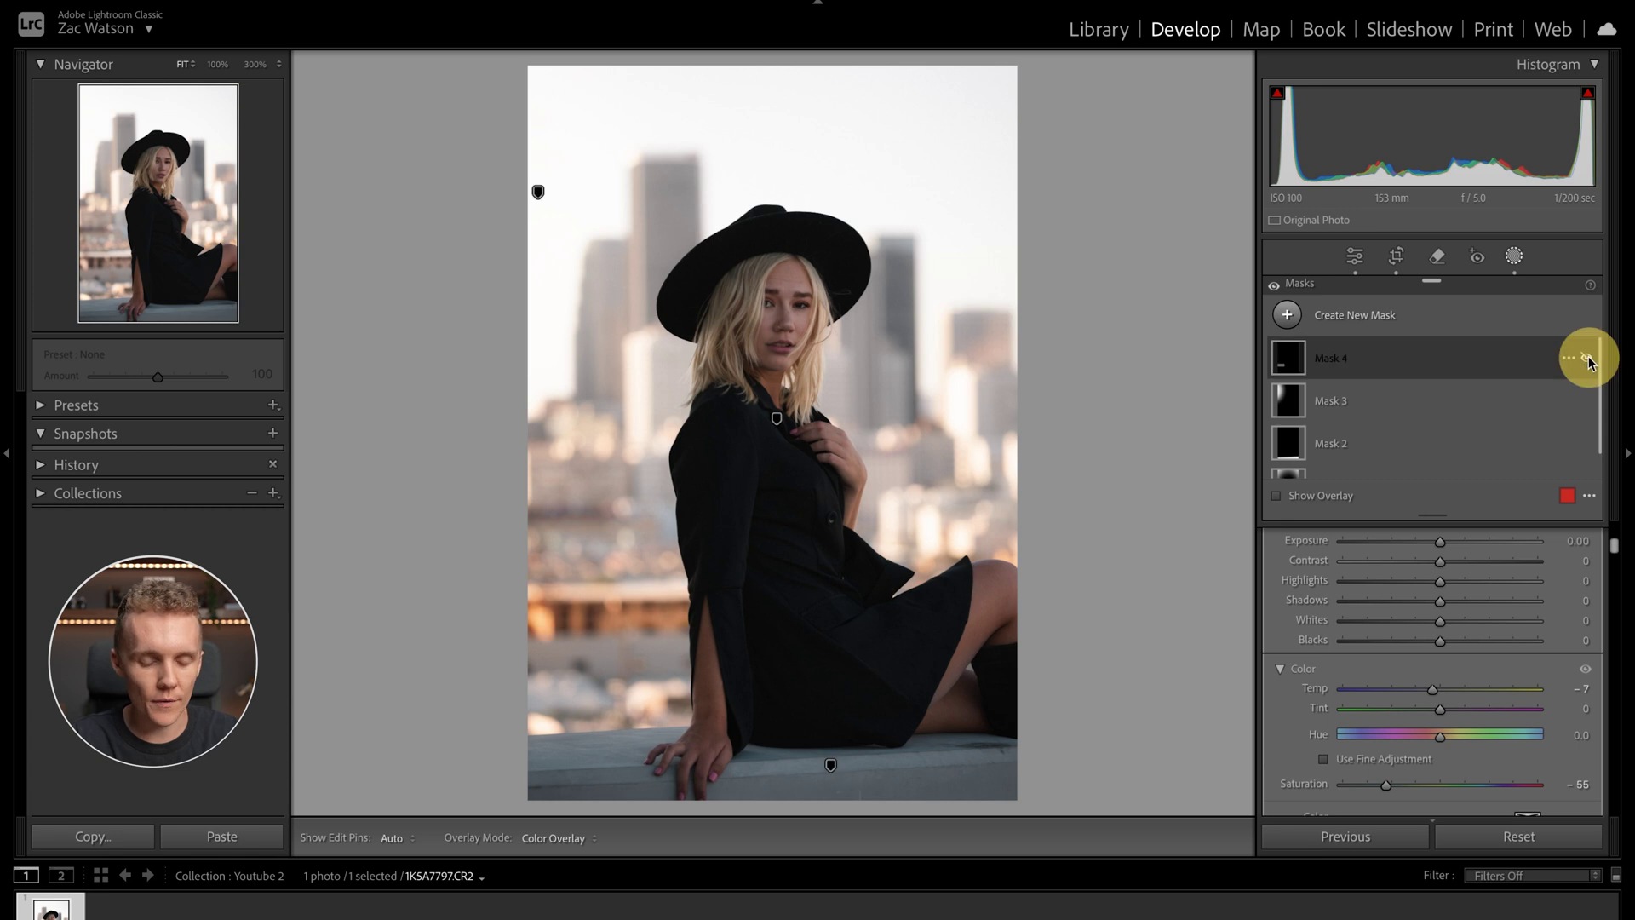
left_click(1515, 260)
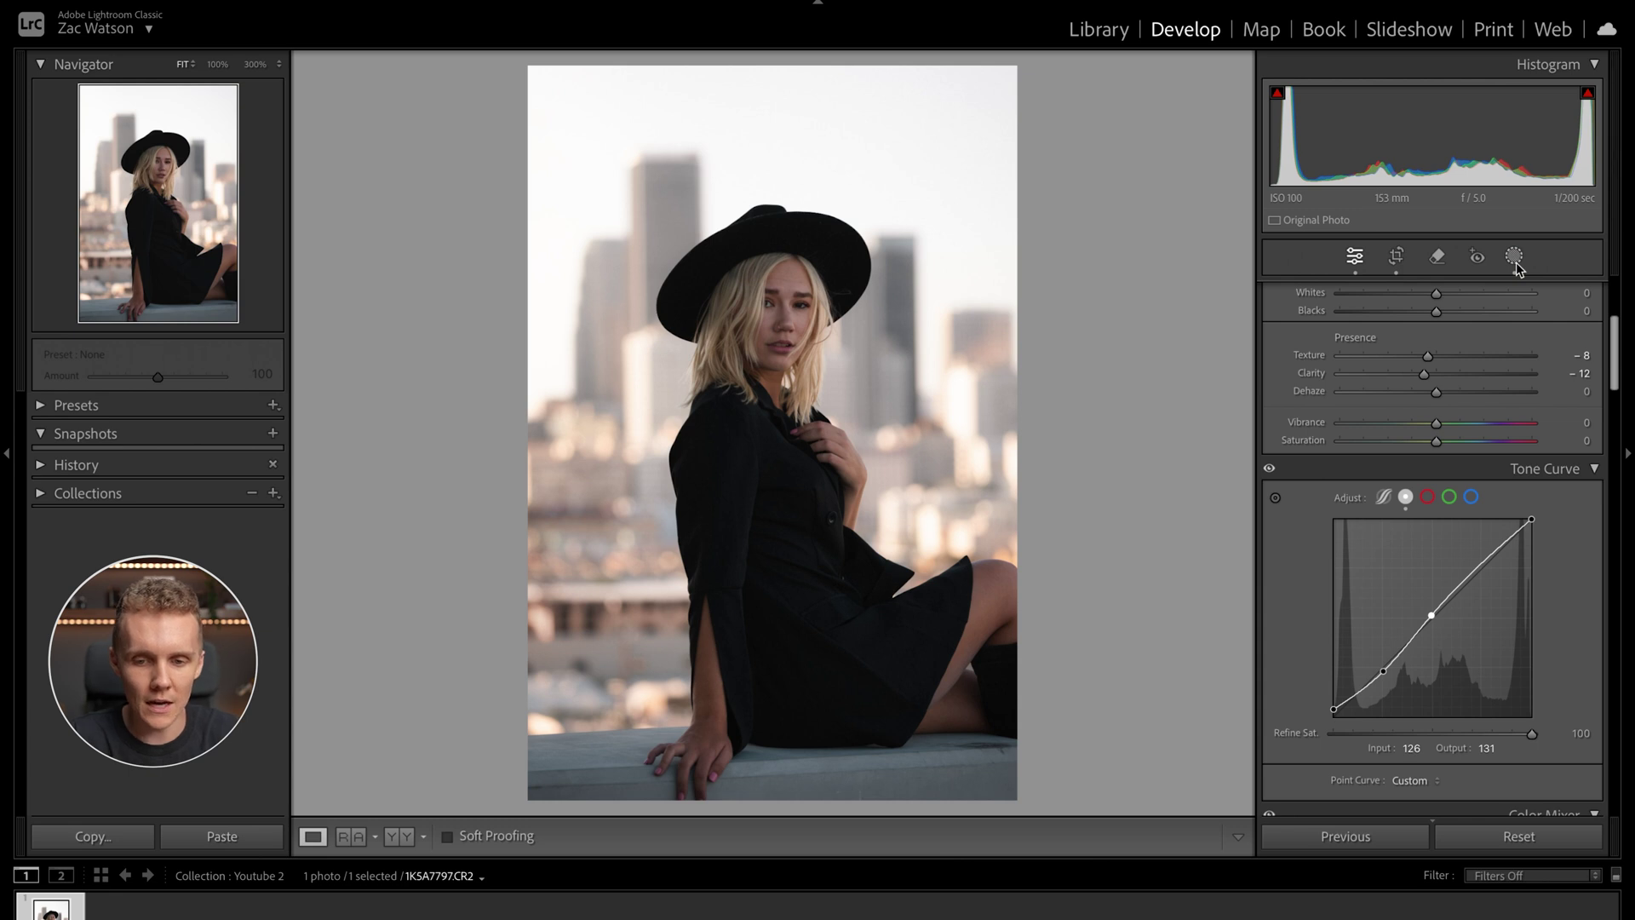
Add a linear gradient mask fading down from the photo's top edge over the sky and raise its Exposure slightly.
left_click(1515, 258)
left_click(1287, 314)
left_click(1351, 514)
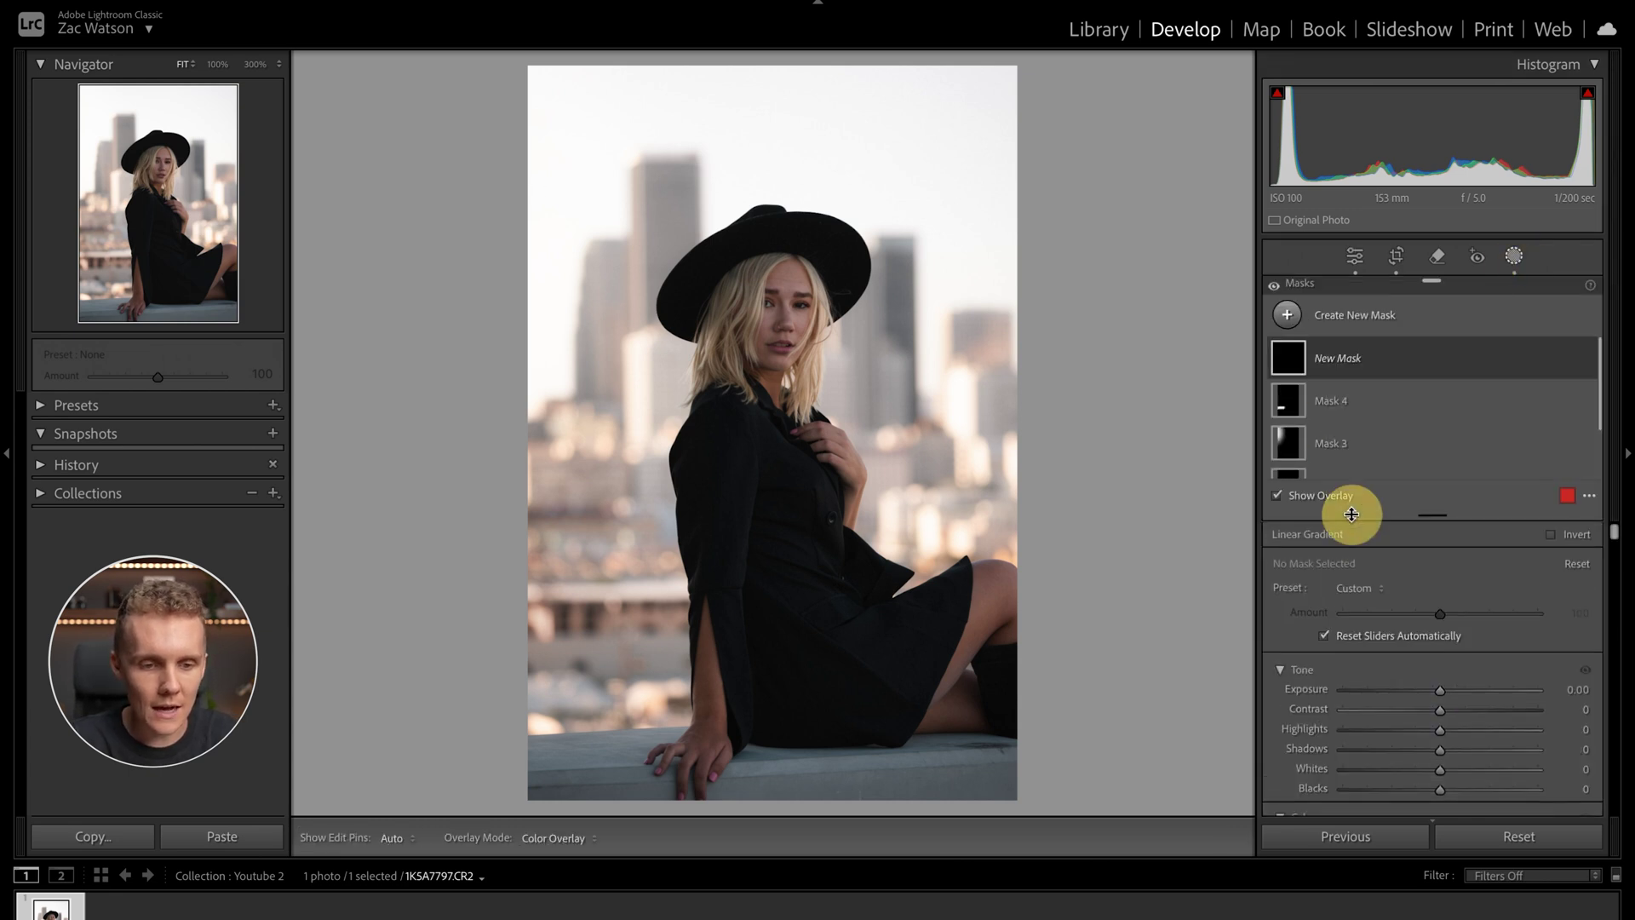
left_click_drag(752, 81, 751, 184)
left_click_drag(1439, 686, 1445, 687)
Soften the sky gradient mask with Clarity -9 and Dehaze -5, and leave masking.
scroll(1490, 698, "down", 2)
scroll(1492, 698, "up", 1)
scroll(1490, 697, "down", 3)
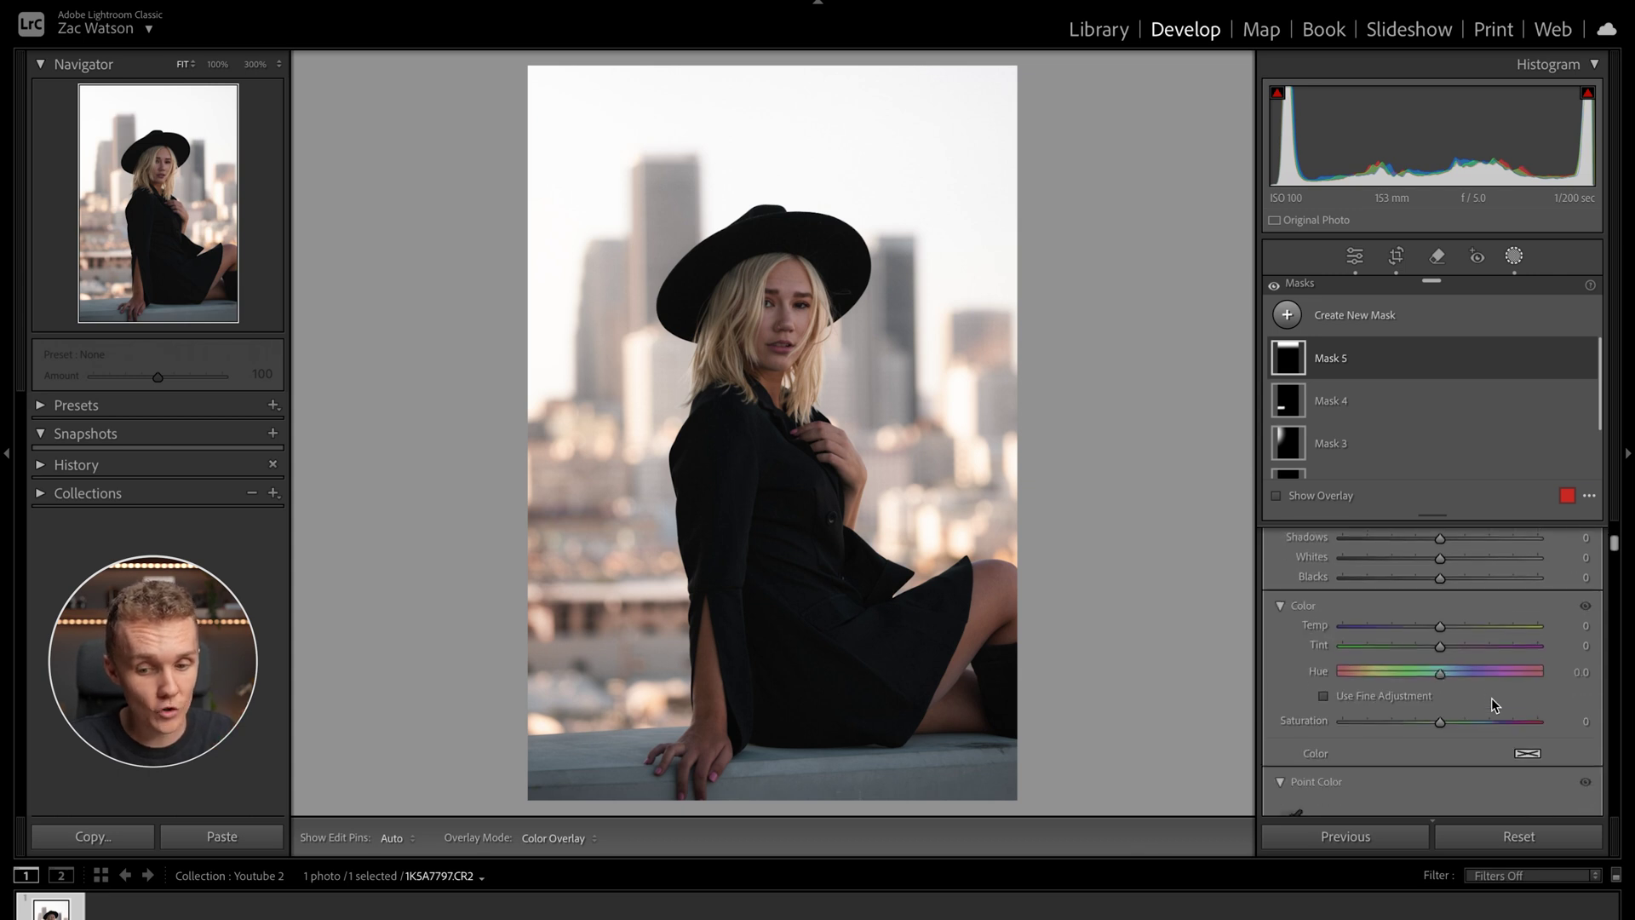
scroll(1458, 773, "down", 10)
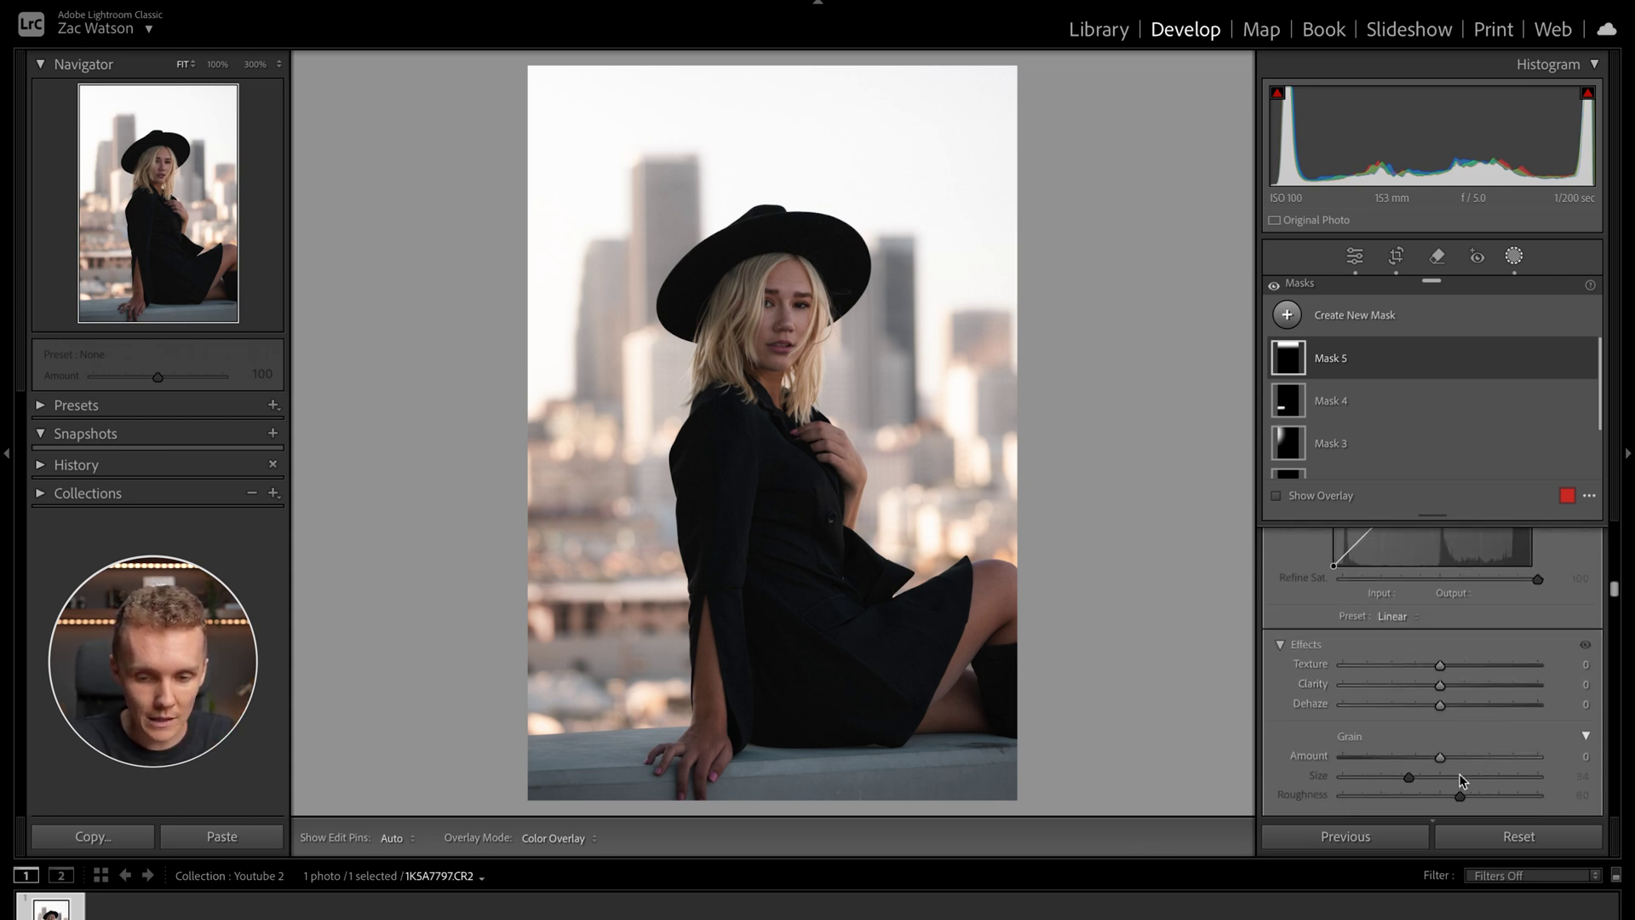
left_click_drag(1442, 653, 1435, 677)
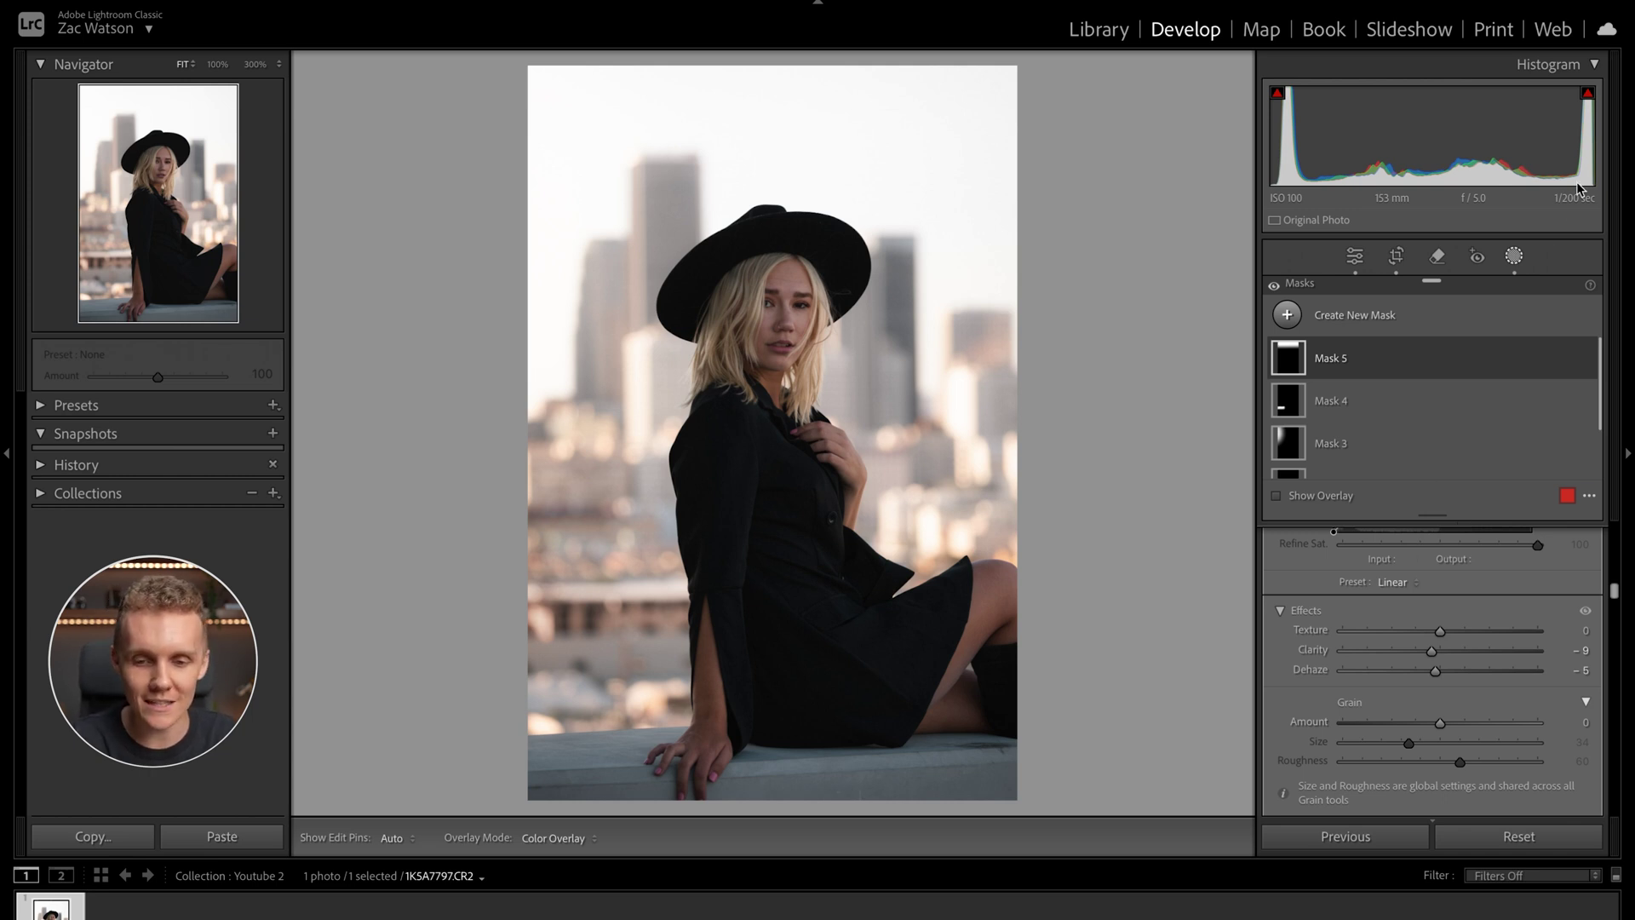
left_click(1514, 257)
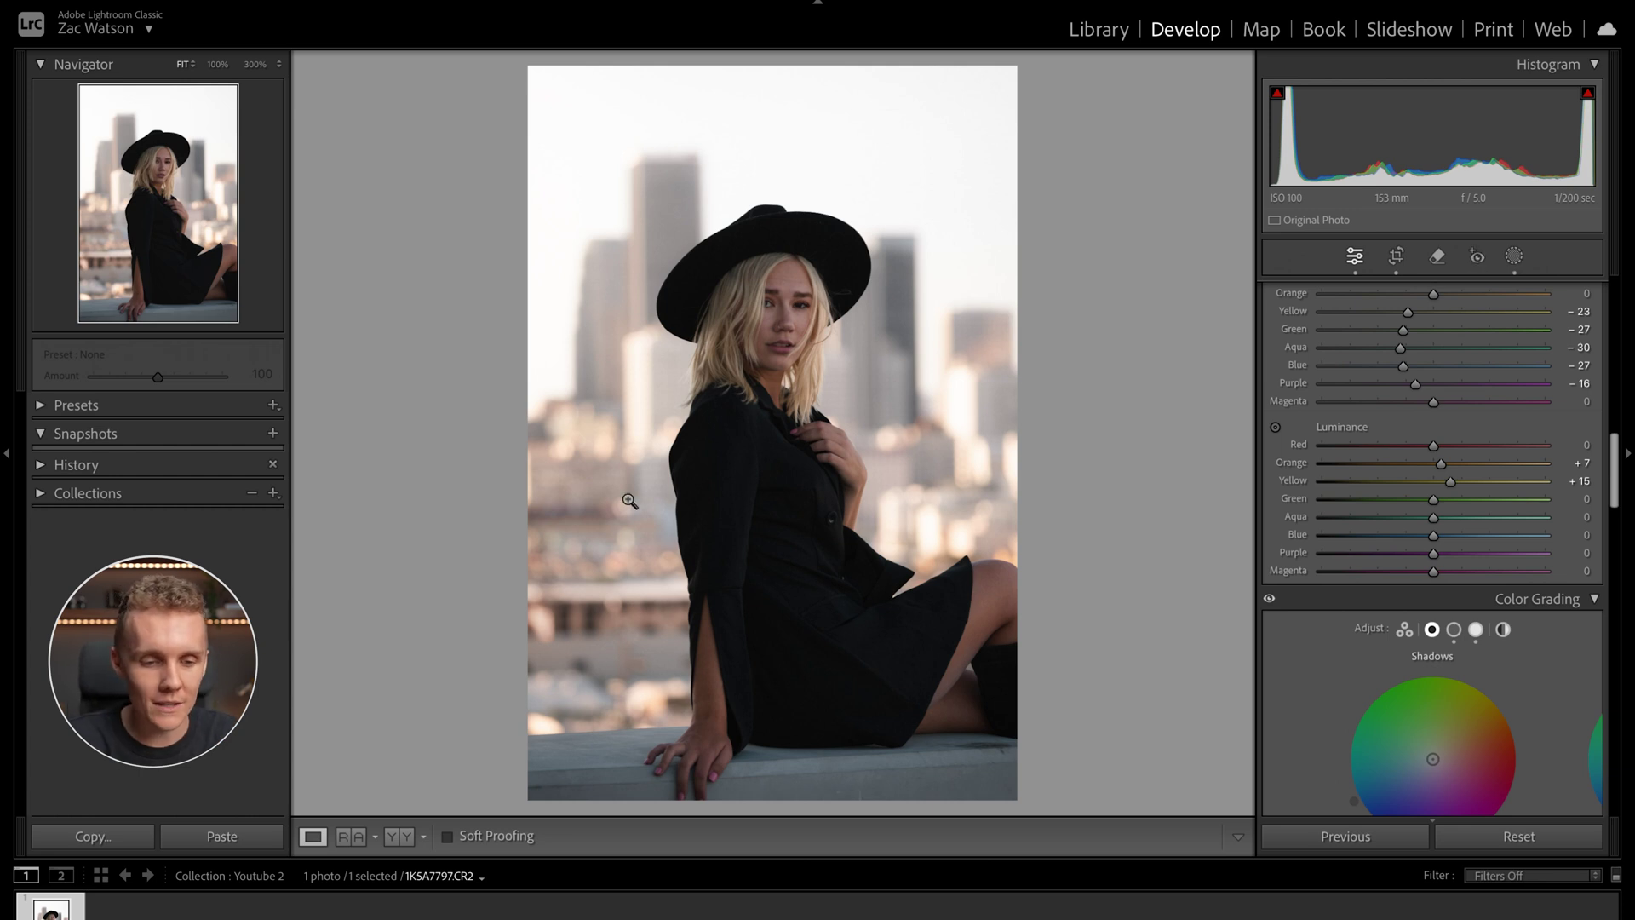
Paint out the bright strip on the photo's left edge with two Remove strokes at size 23, and return to the full view.
left_click(537, 503)
left_click_drag(538, 502, 613, 536)
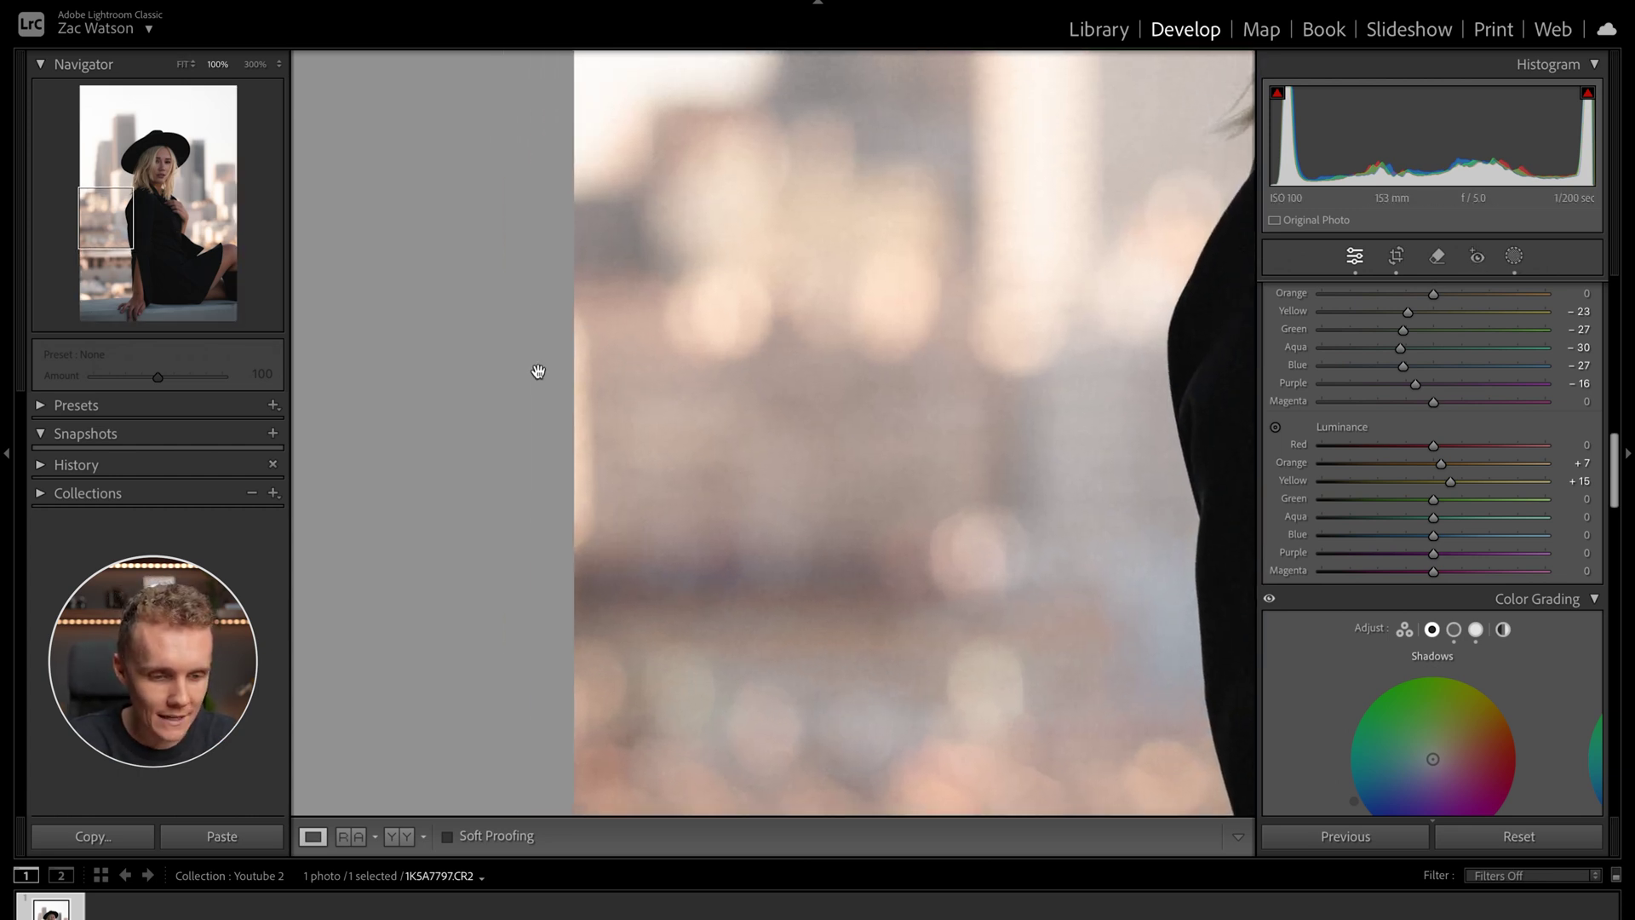
left_click(678, 411)
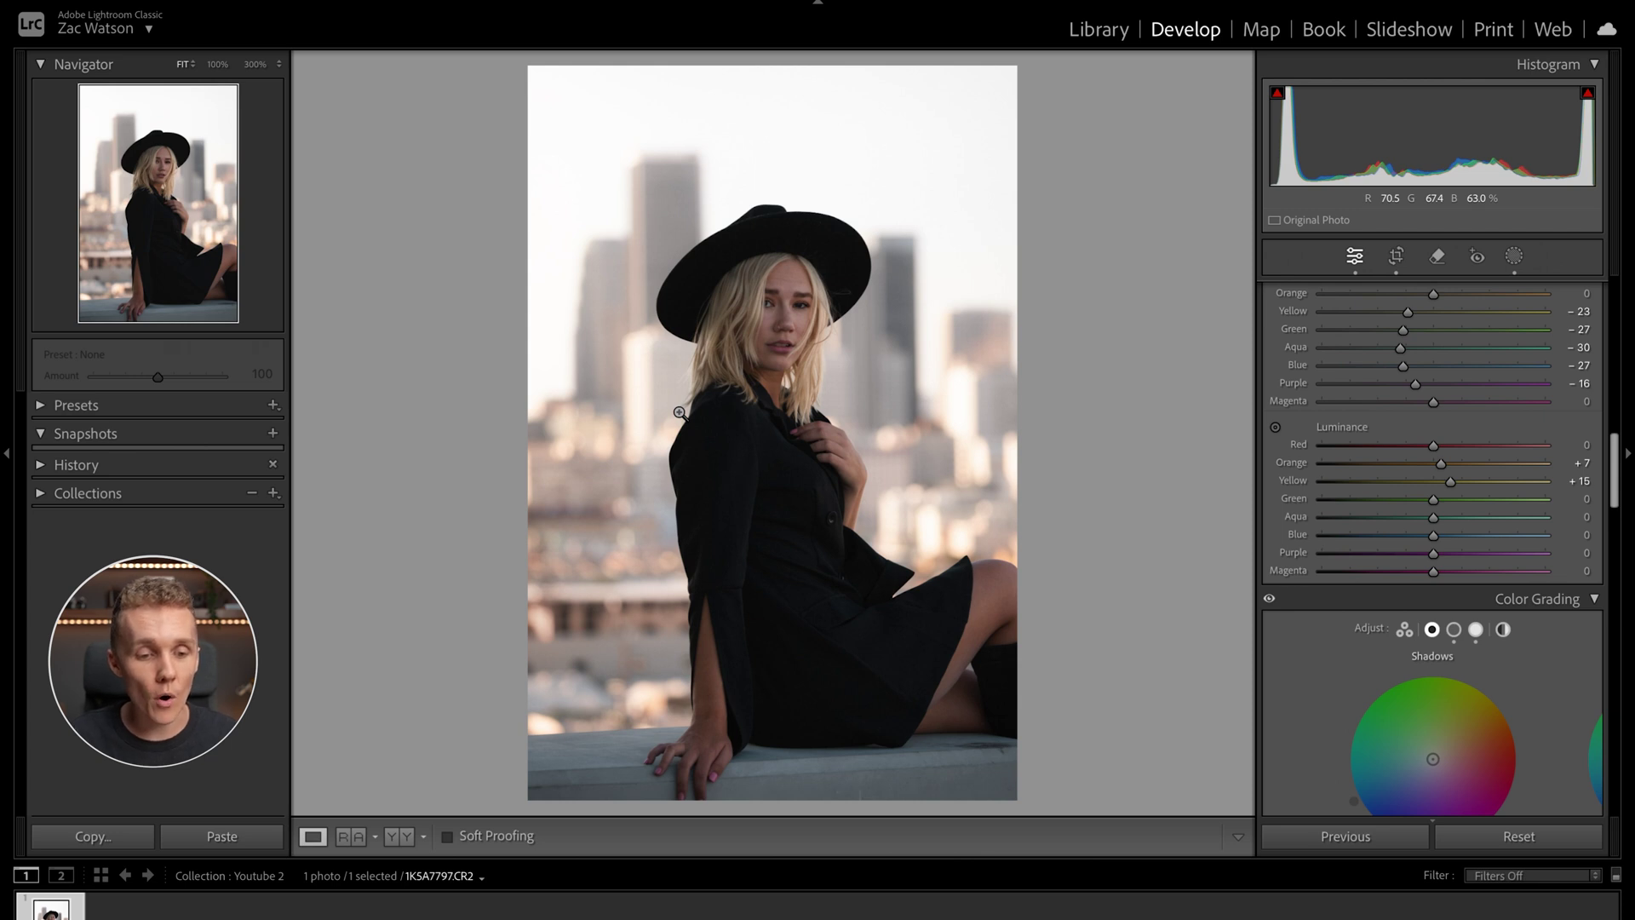
left_click_drag(523, 491, 623, 412)
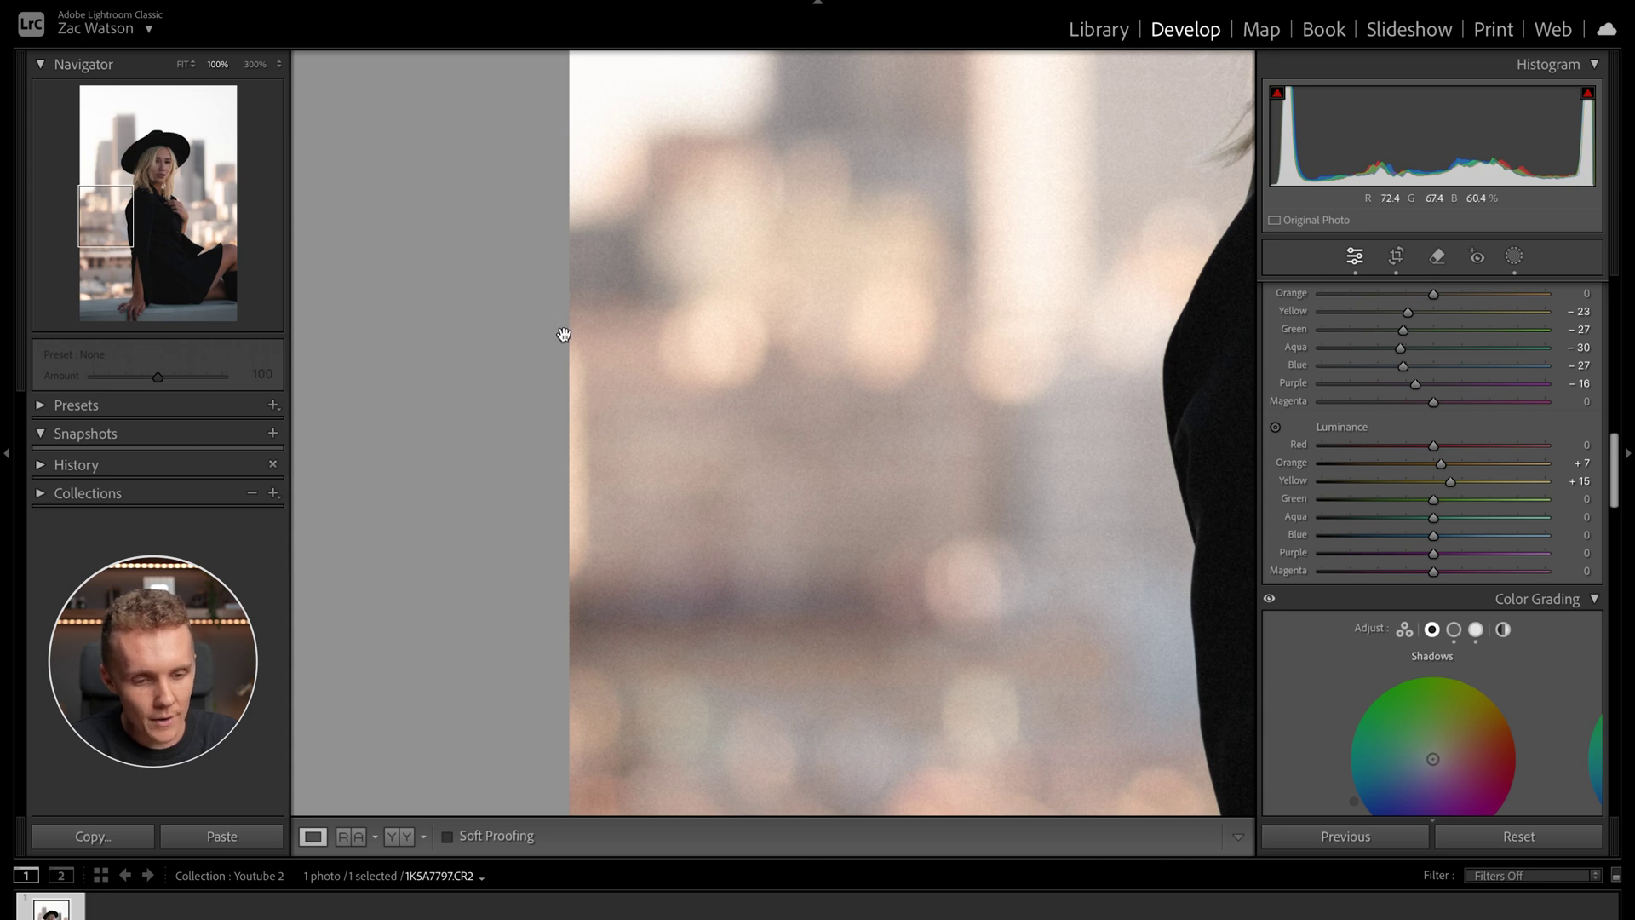
left_click(631, 482)
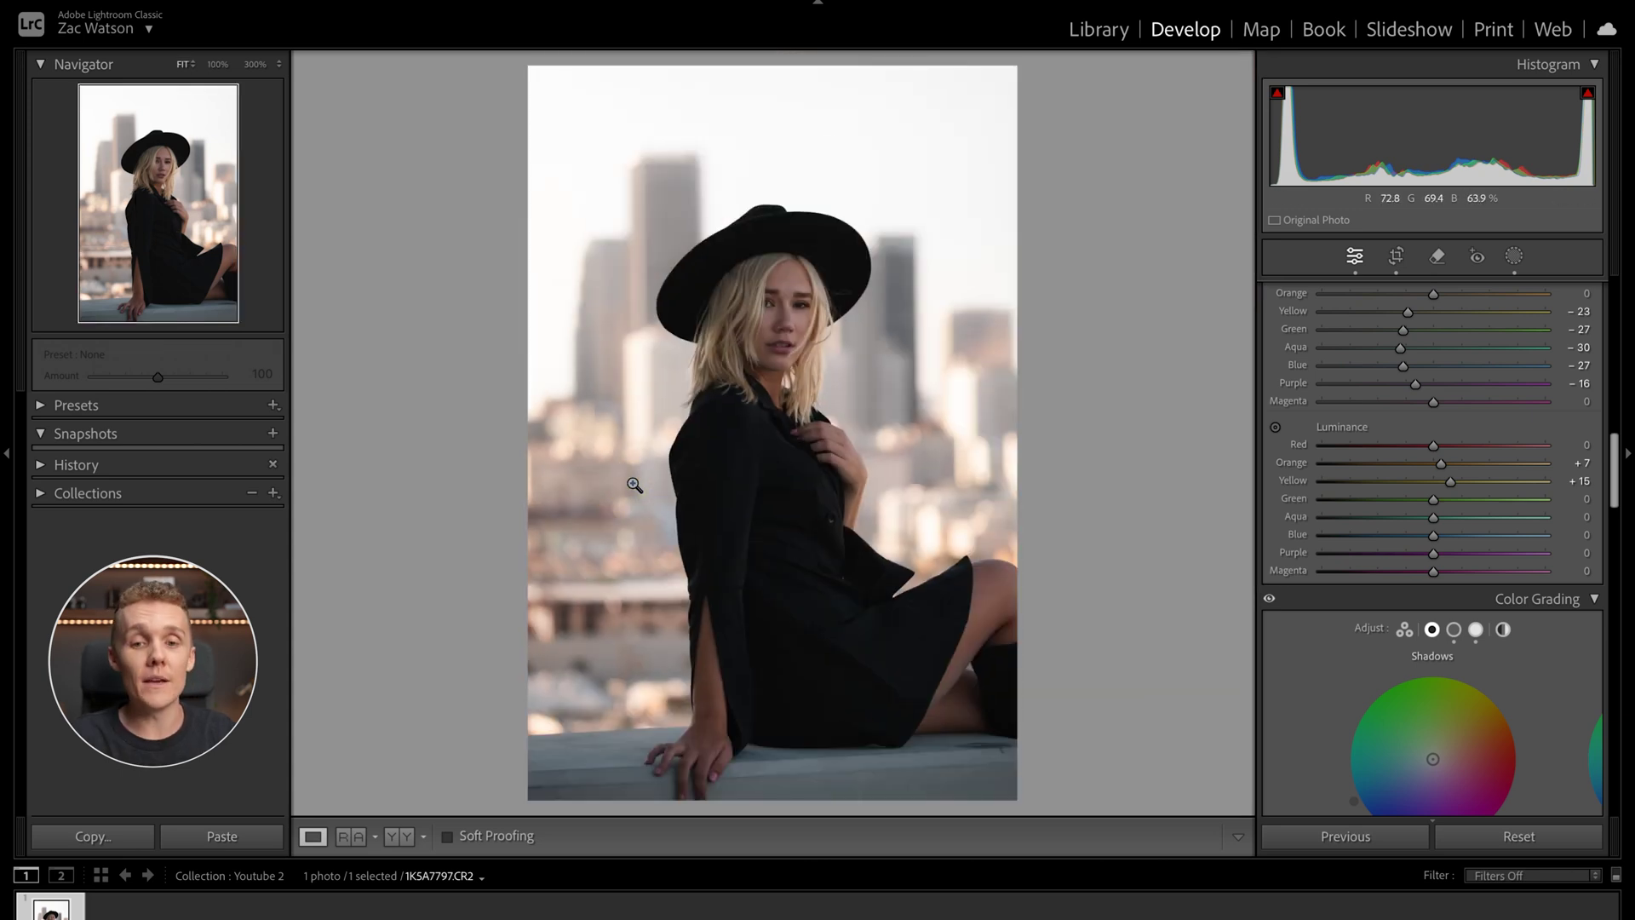
left_click(1437, 257)
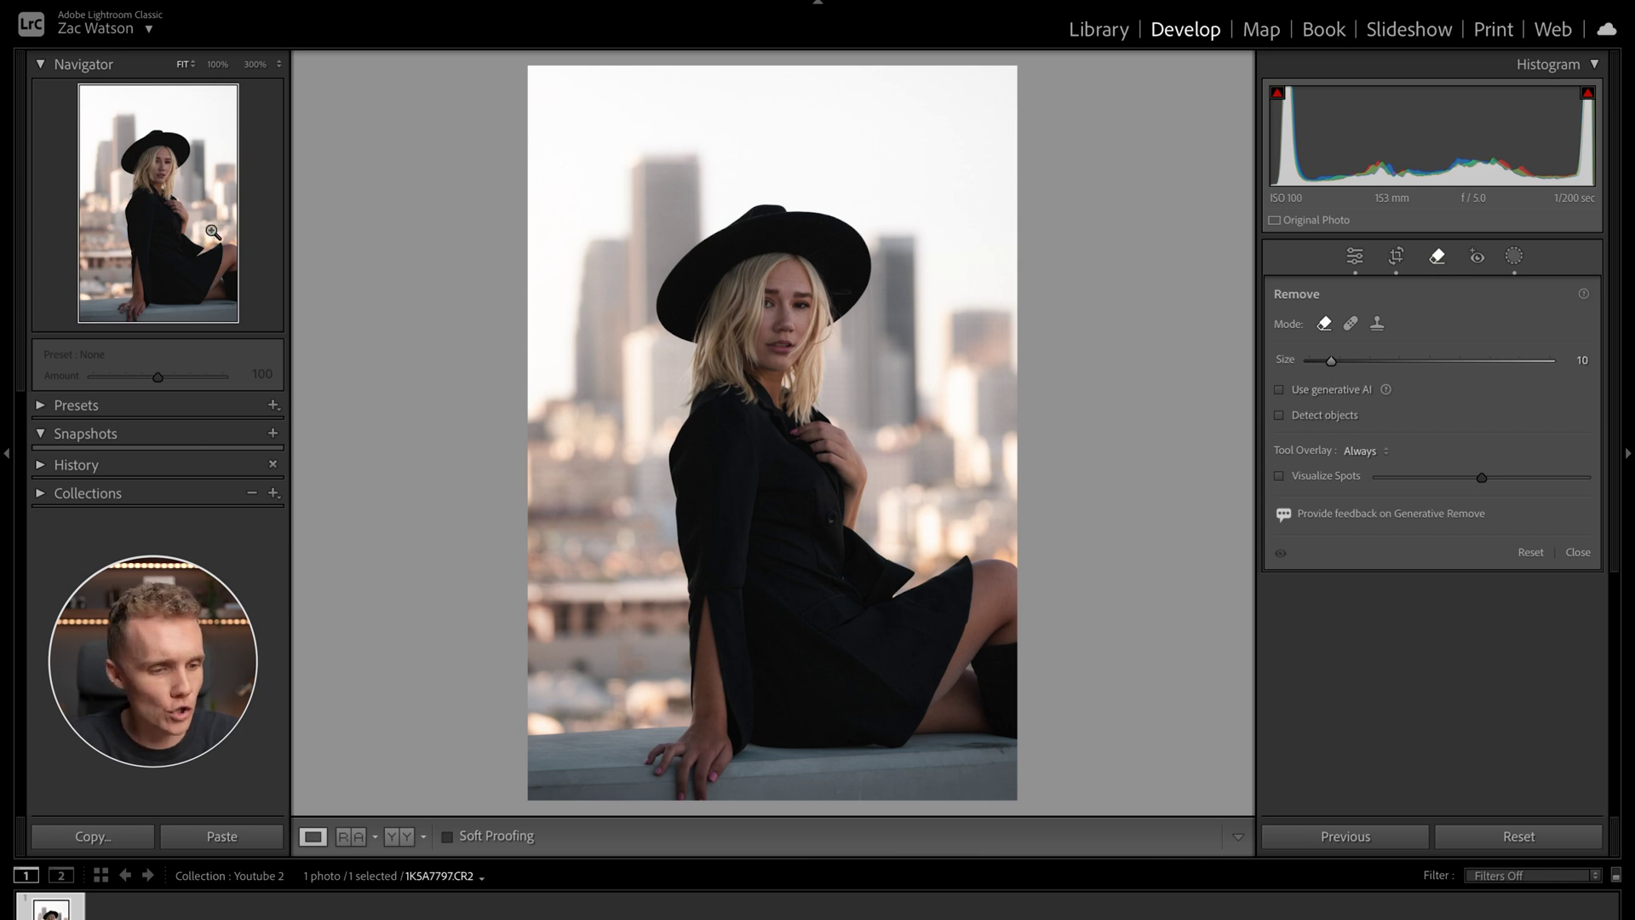
left_click(85, 224)
scroll(838, 284, "up", 6)
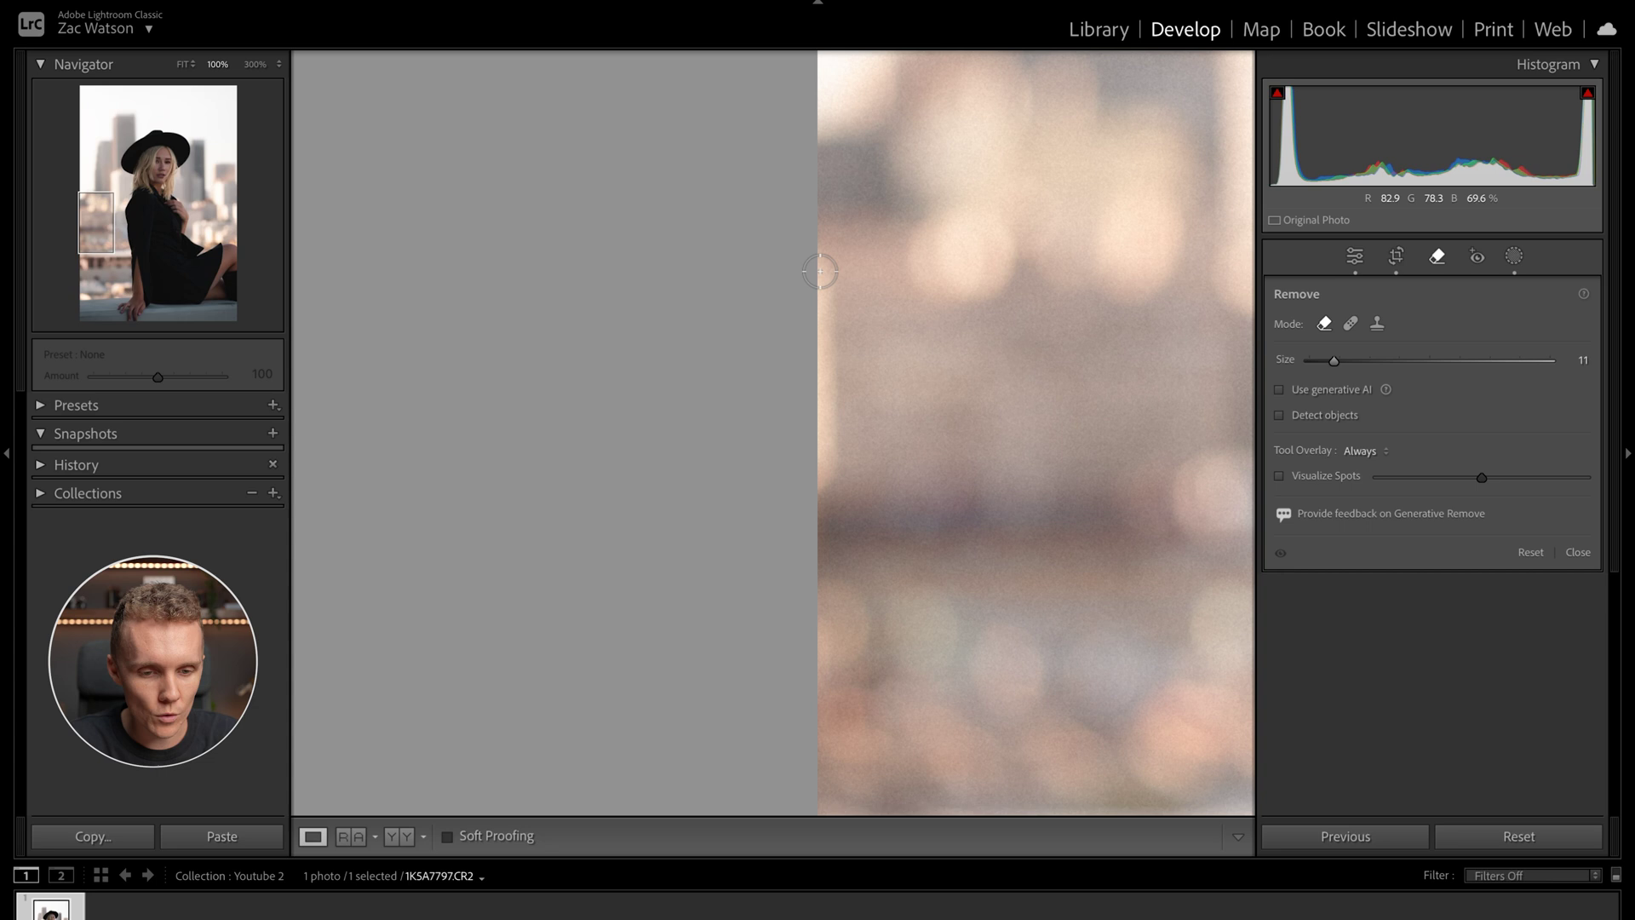
left_click_drag(817, 264, 815, 484)
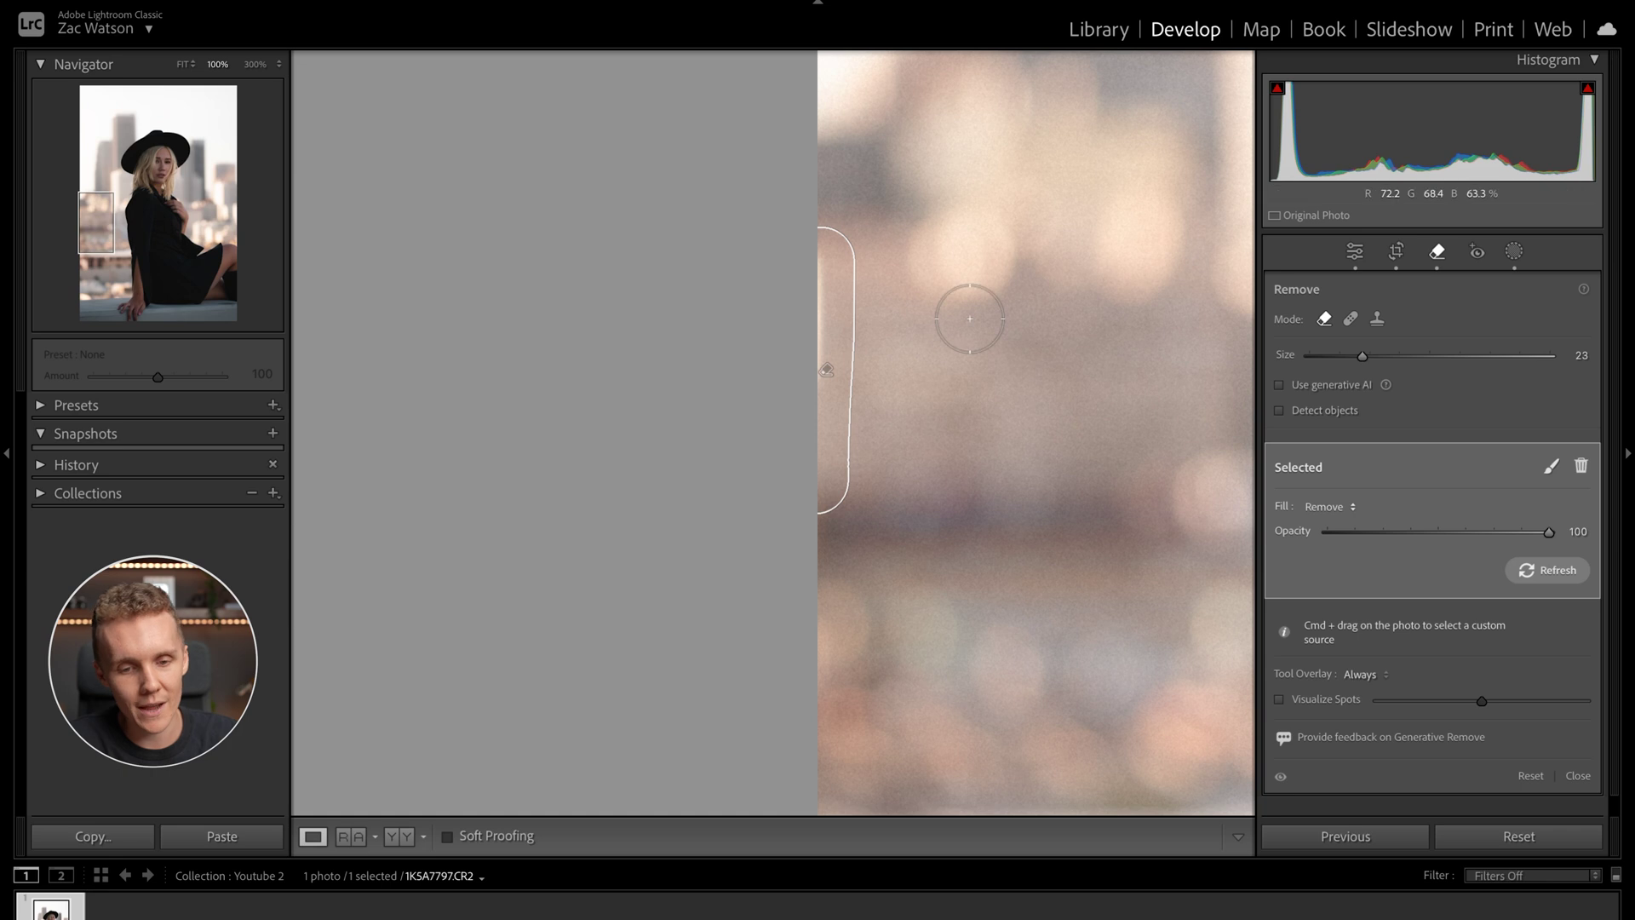
mouse_move(821, 218)
left_mouse_down()
mouse_move(795, 314)
mouse_move(797, 449)
left_mouse_up()
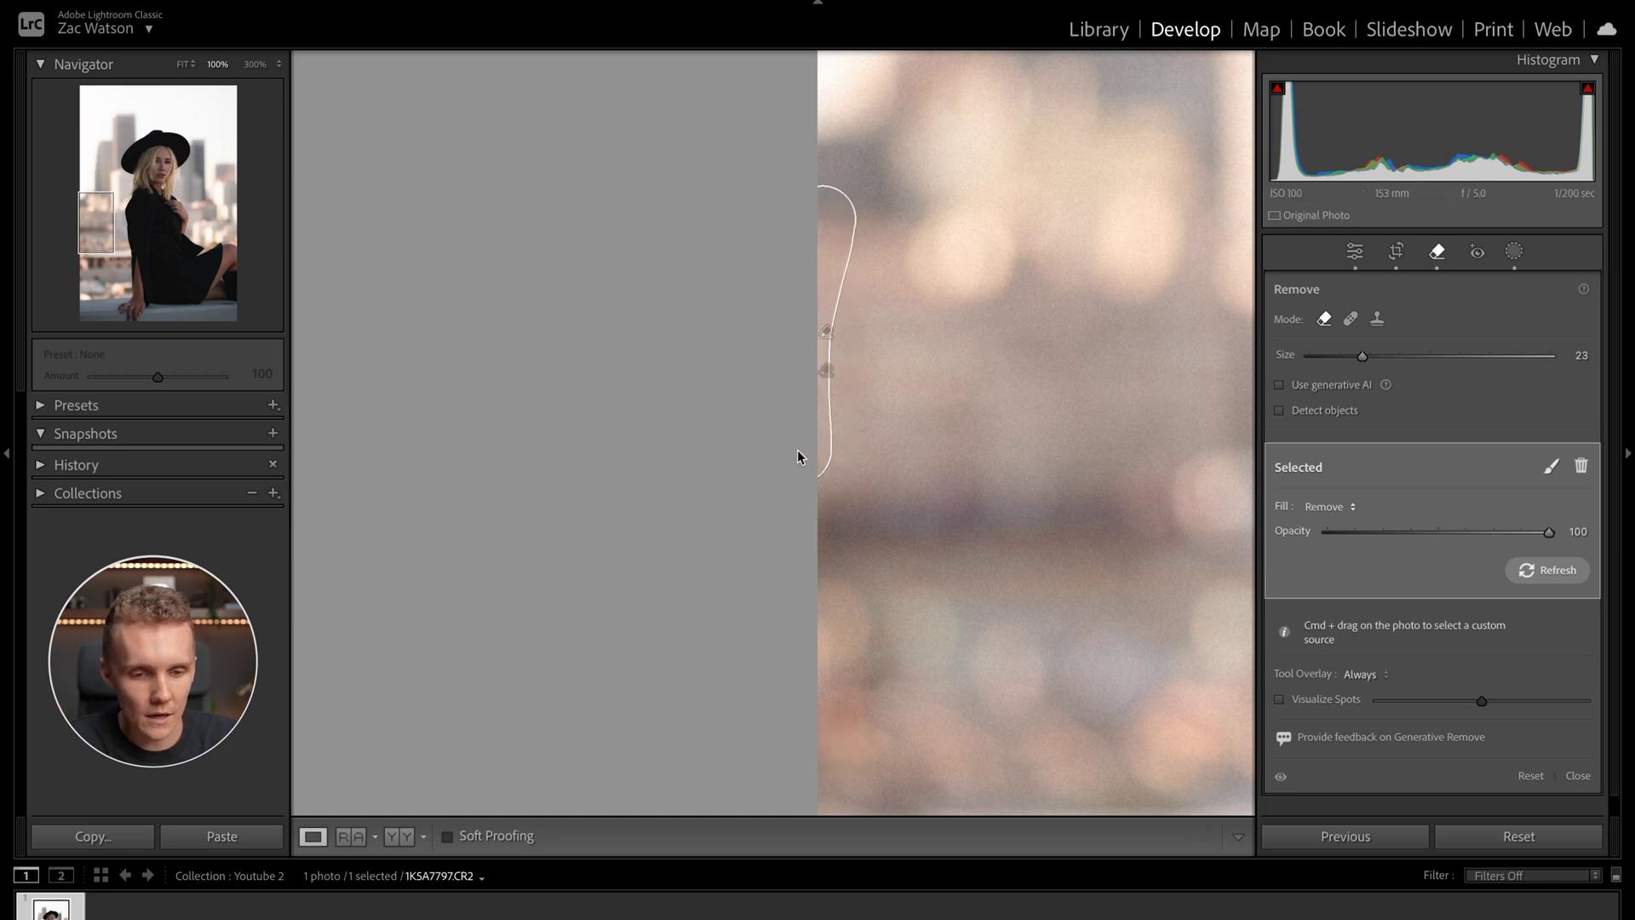
left_click(1441, 257)
left_click(1034, 287)
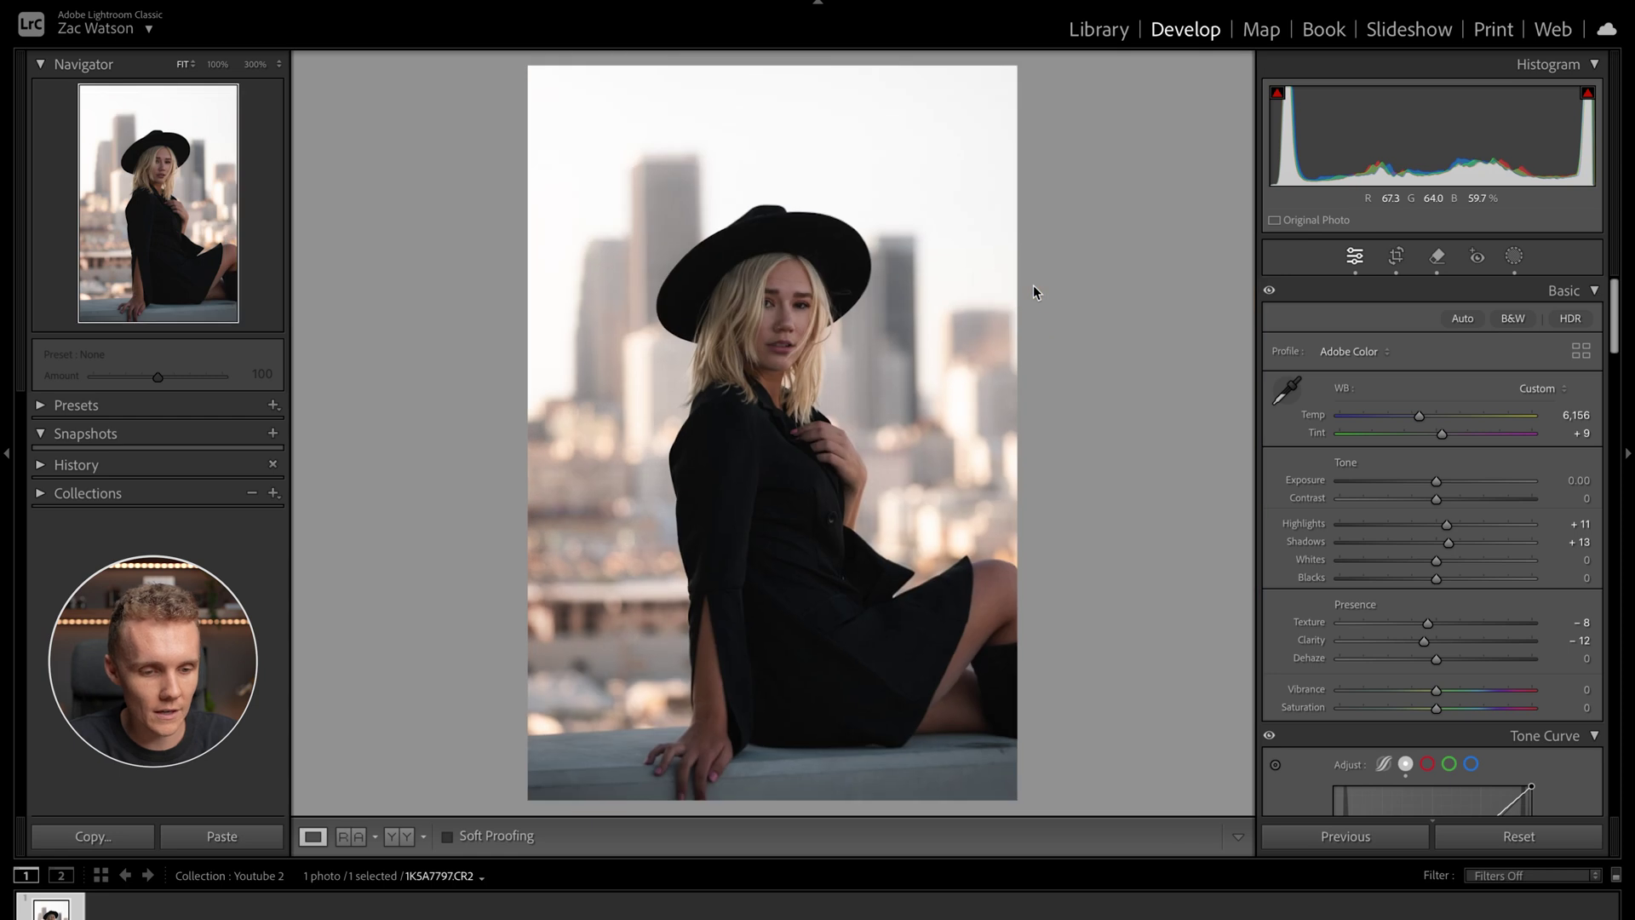
Compare the edited portrait with its original version.
key("backslash")
key("backslash")
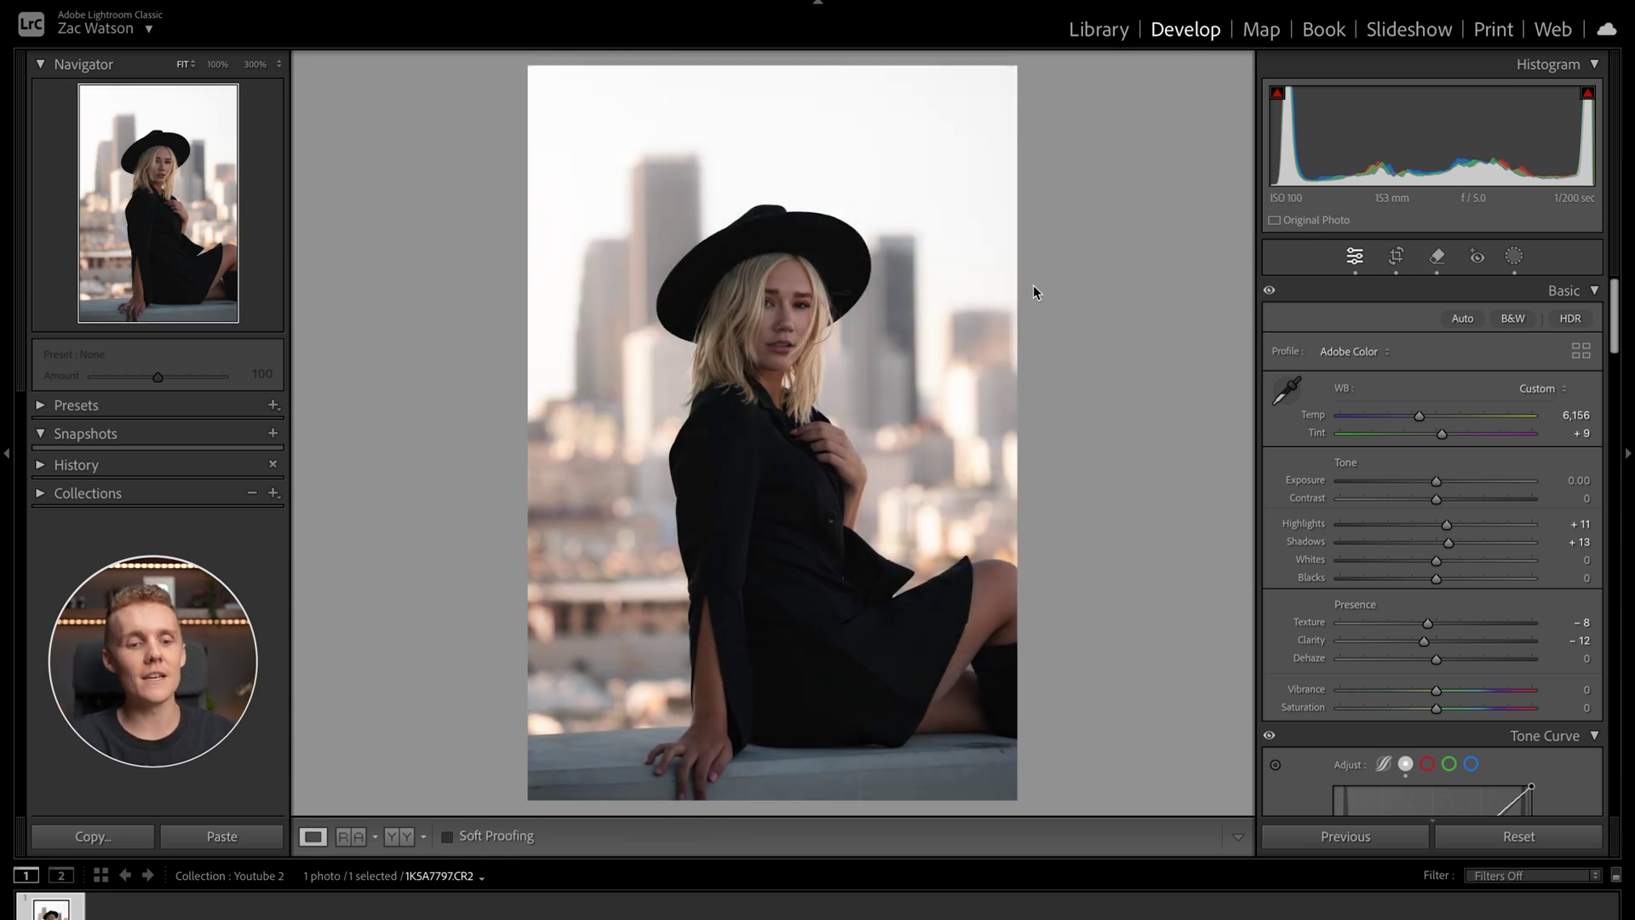
key("backslash")
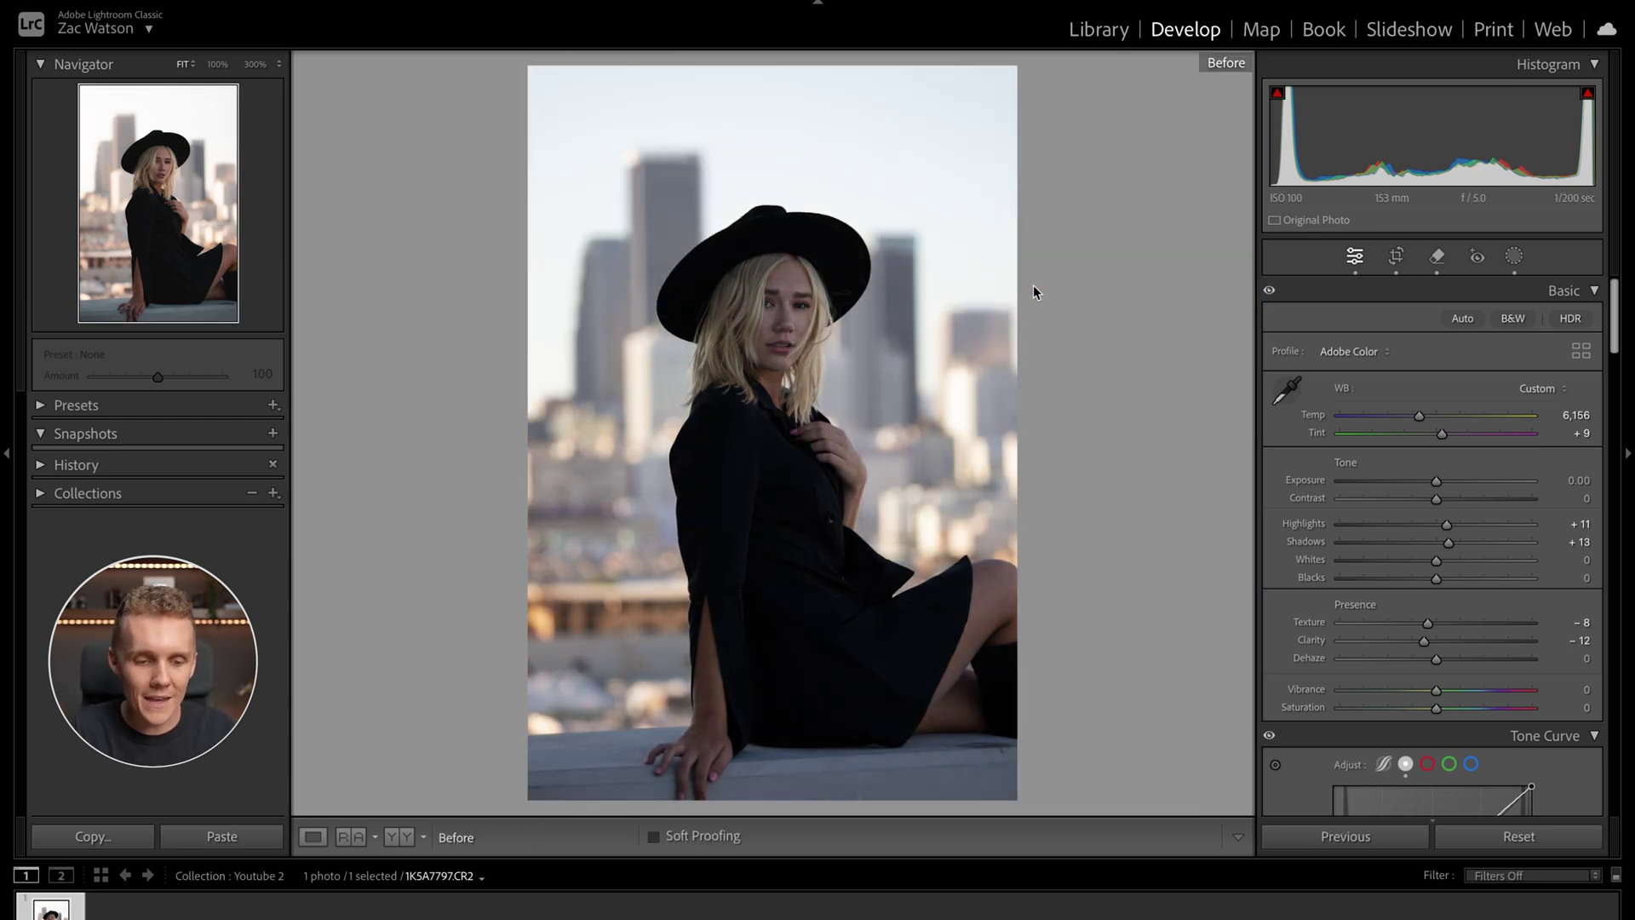
key("backslash")
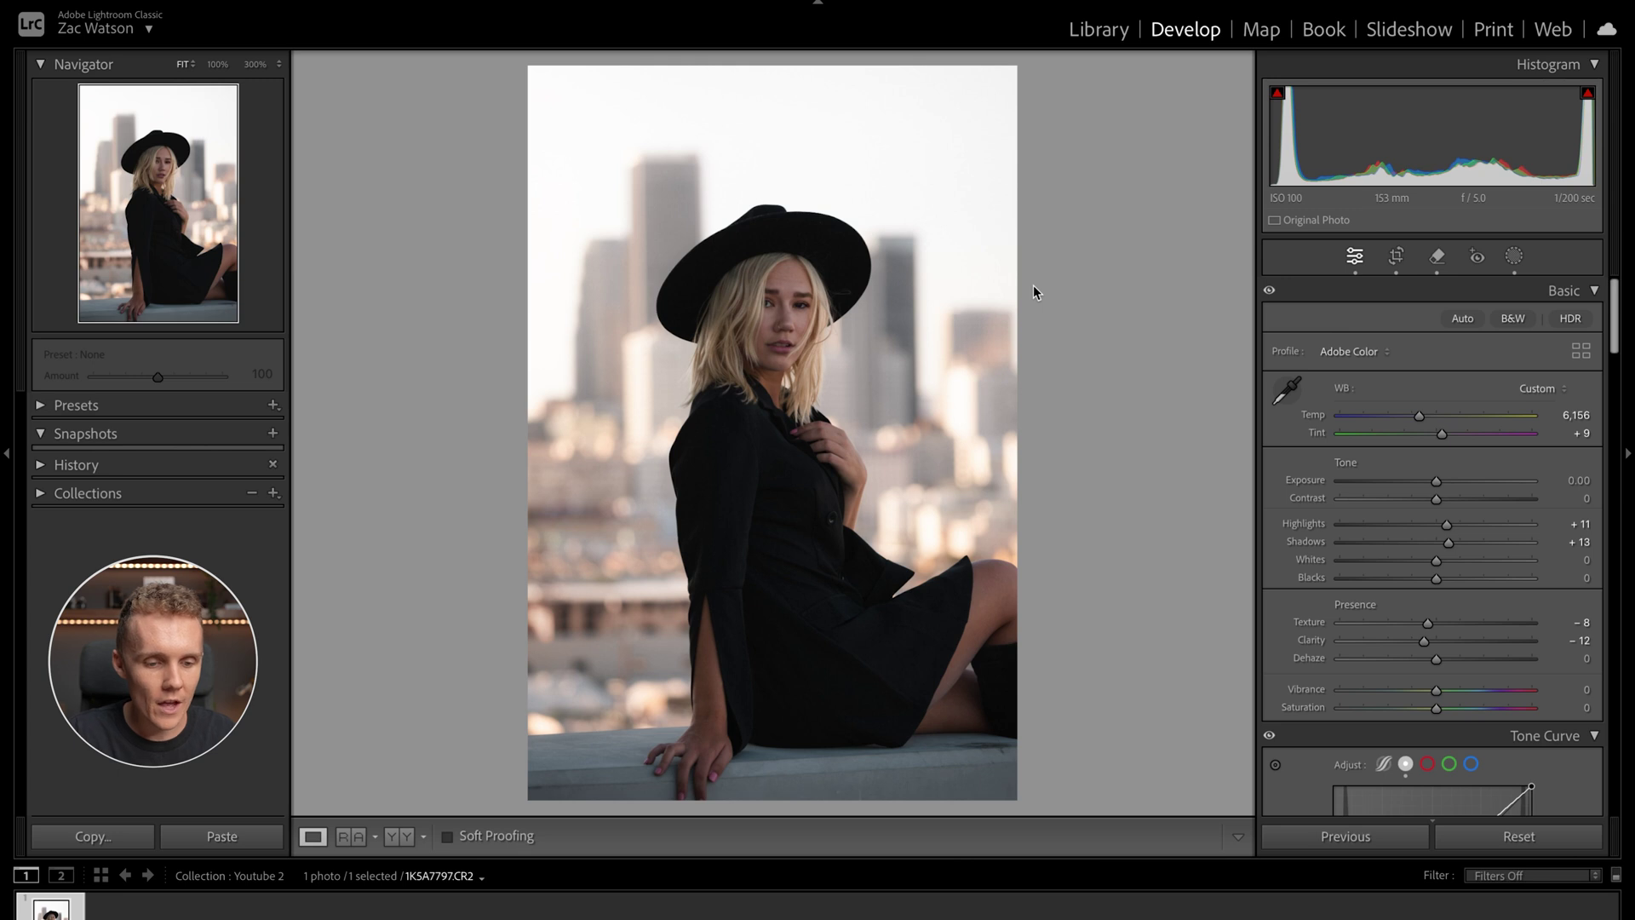